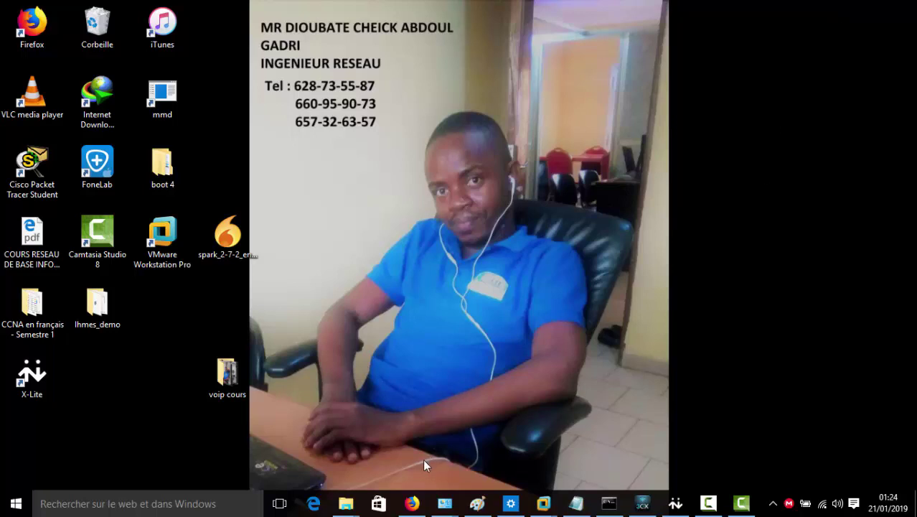
# Bring the 'Elastix - Mozilla Firefox' window showing the Conference 5000 page to the front
pyautogui.moveTo(416, 496)
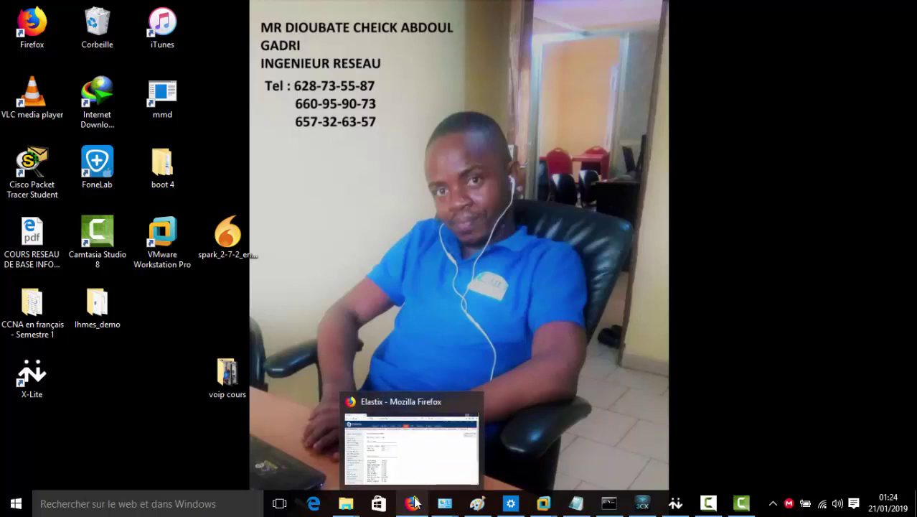
pyautogui.click(414, 498)
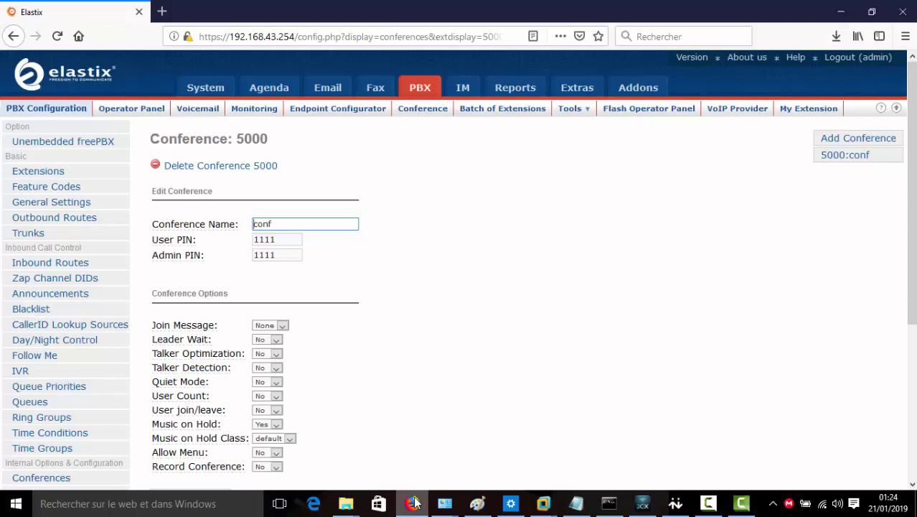
pyautogui.click(326, 40)
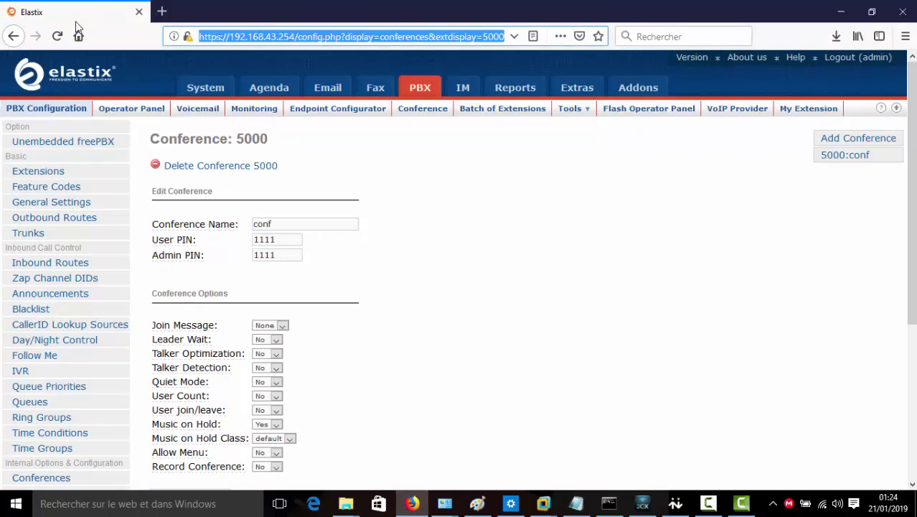
pyautogui.click(58, 37)
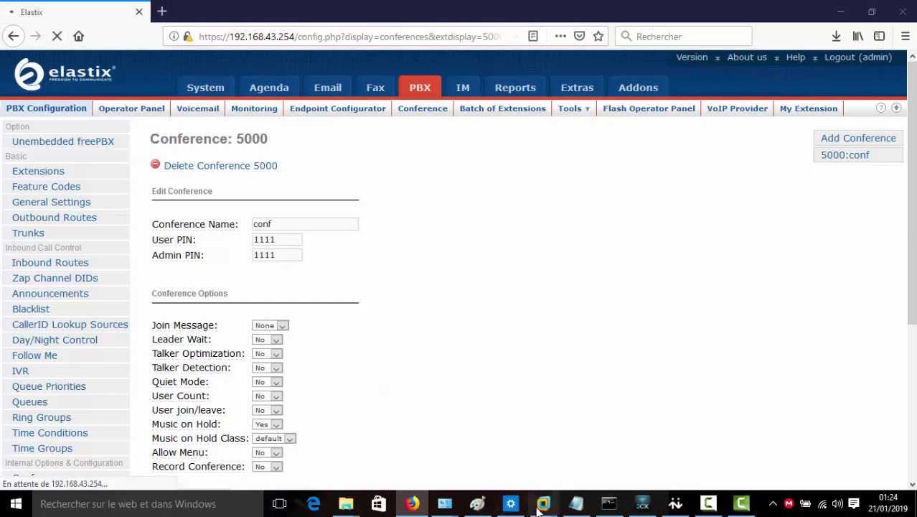
pyautogui.moveTo(544, 506)
pyautogui.click(563, 446)
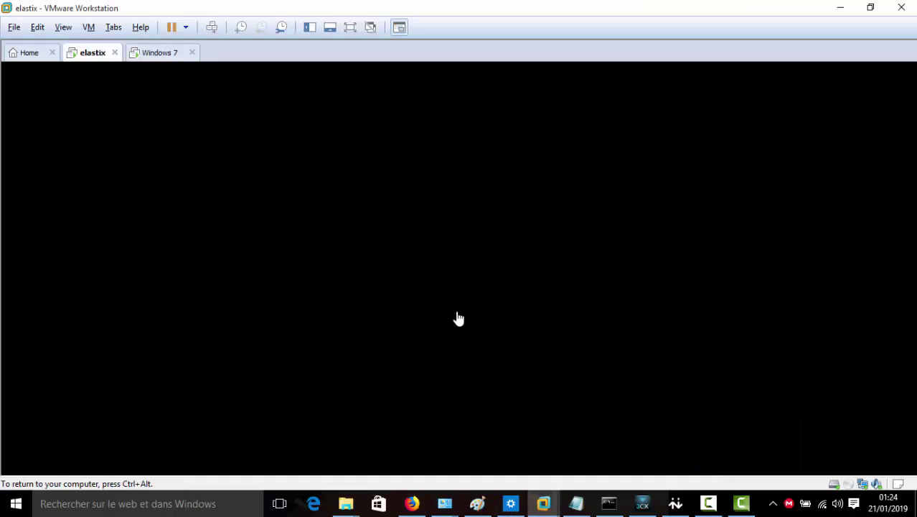
pyautogui.press('Return')
pyautogui.press('Return')
pyautogui.press('Return')
pyautogui.press('Return')
pyautogui.press('Return')
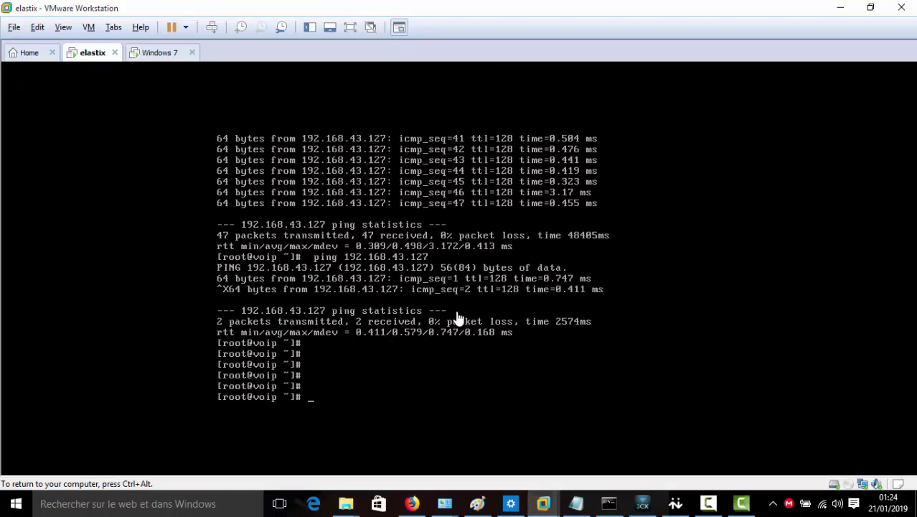
pyautogui.hotkey('alt', 'Tab')
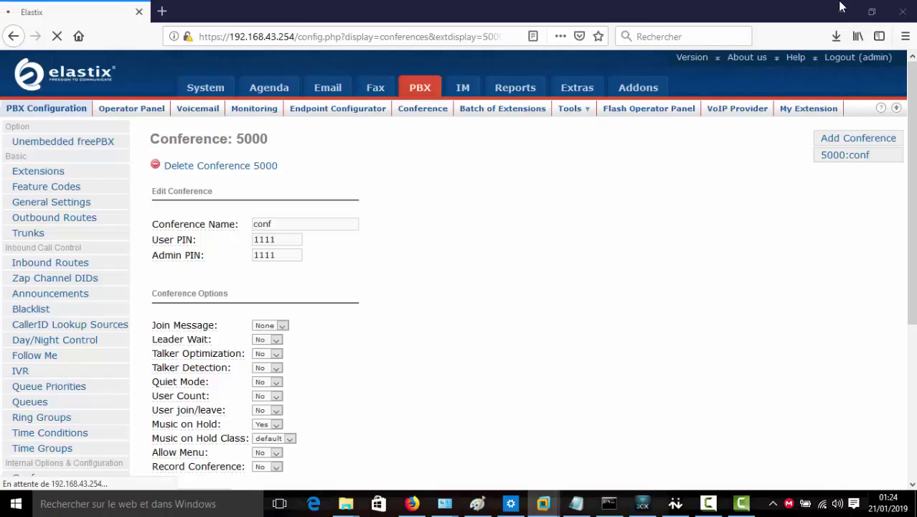
pyautogui.hotkey('ctrl', 'l')
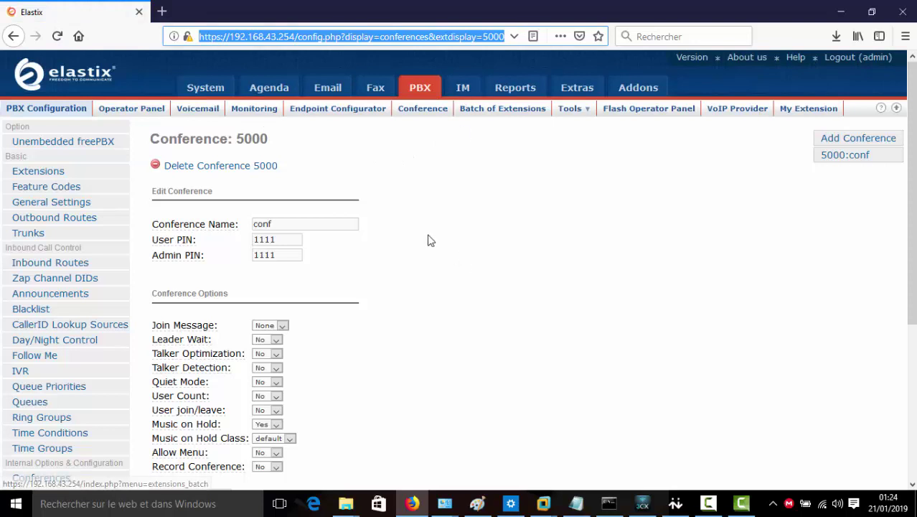
pyautogui.click(462, 86)
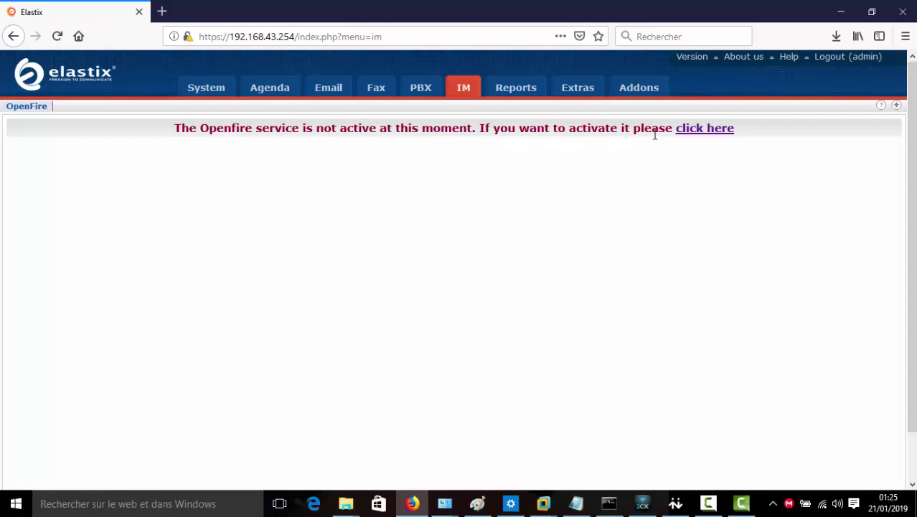
# Open the Openfire activation link in a new tab, close the failed error tab, and view the setup page
pyautogui.rightClick(692, 135)
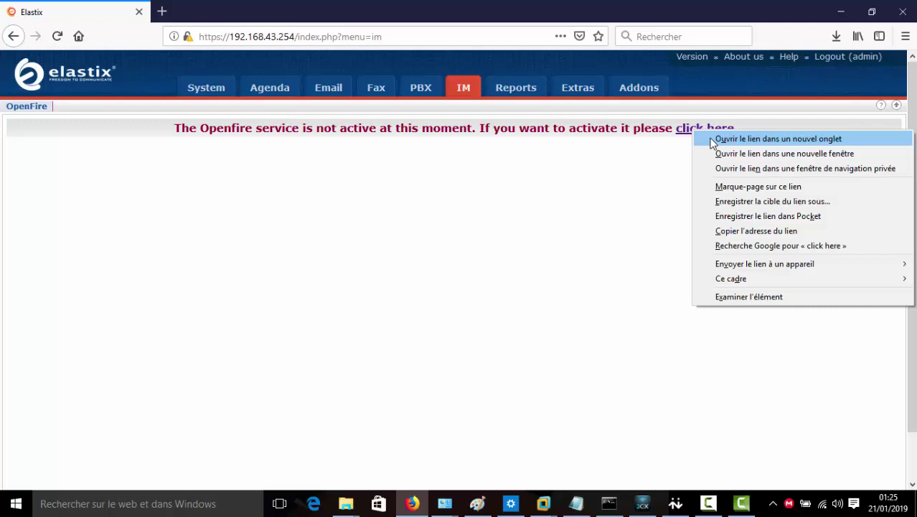
pyautogui.click(712, 140)
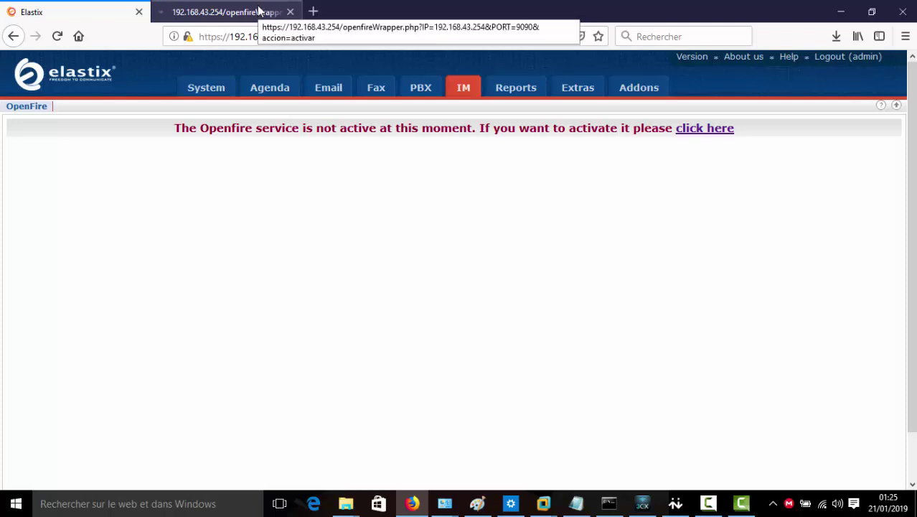
pyautogui.click(259, 10)
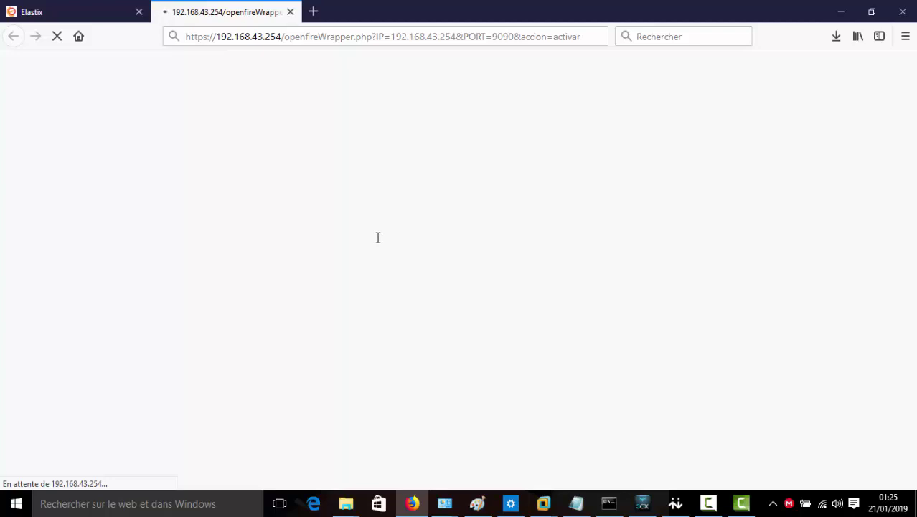
pyautogui.click(99, 6)
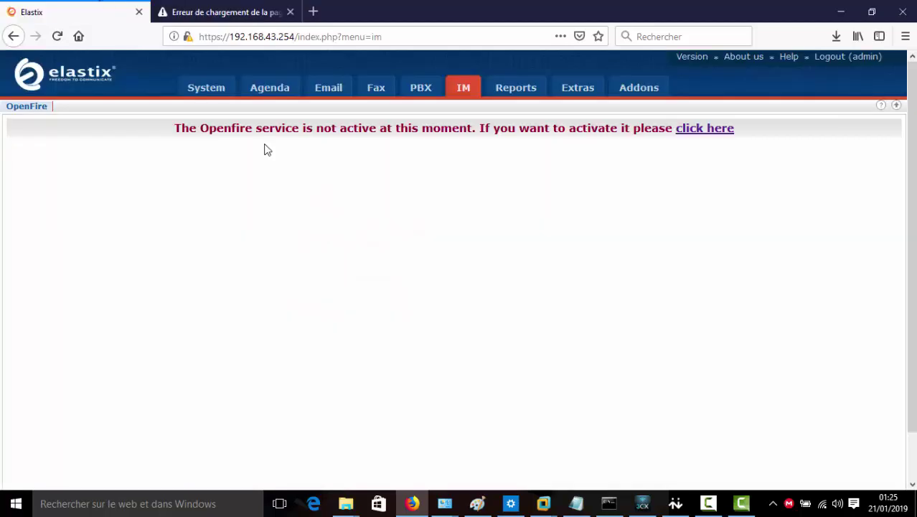
pyautogui.rightClick(703, 133)
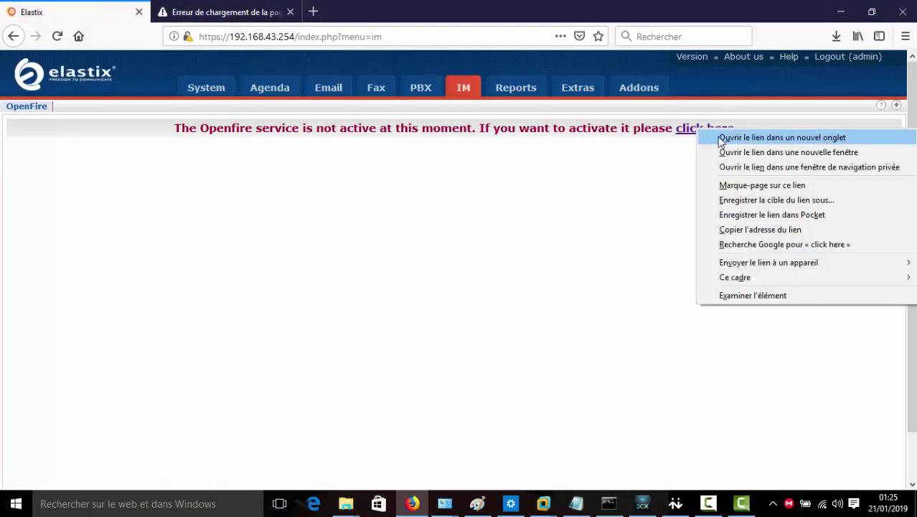
pyautogui.click(729, 140)
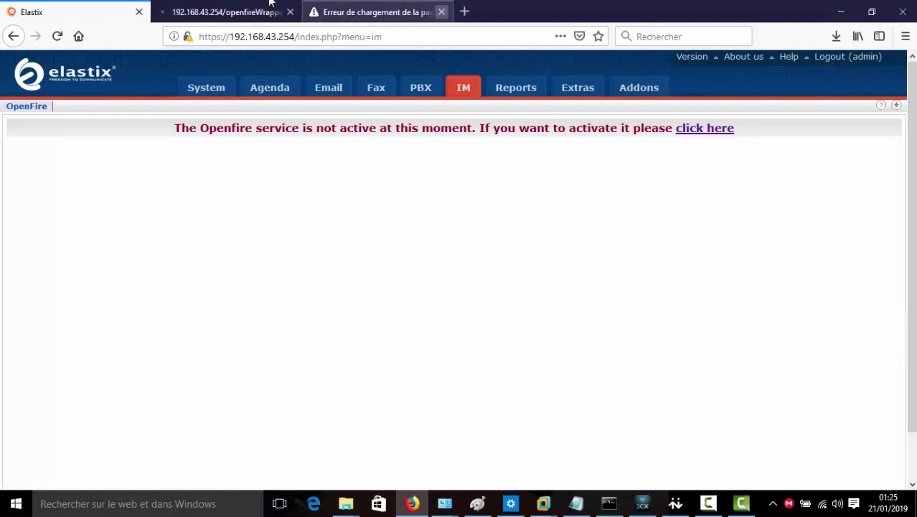
pyautogui.click(441, 12)
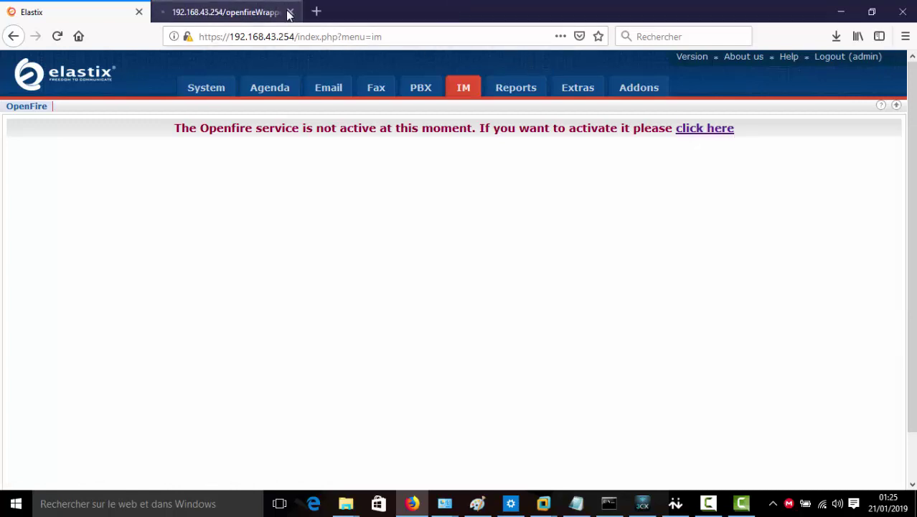
pyautogui.click(237, 12)
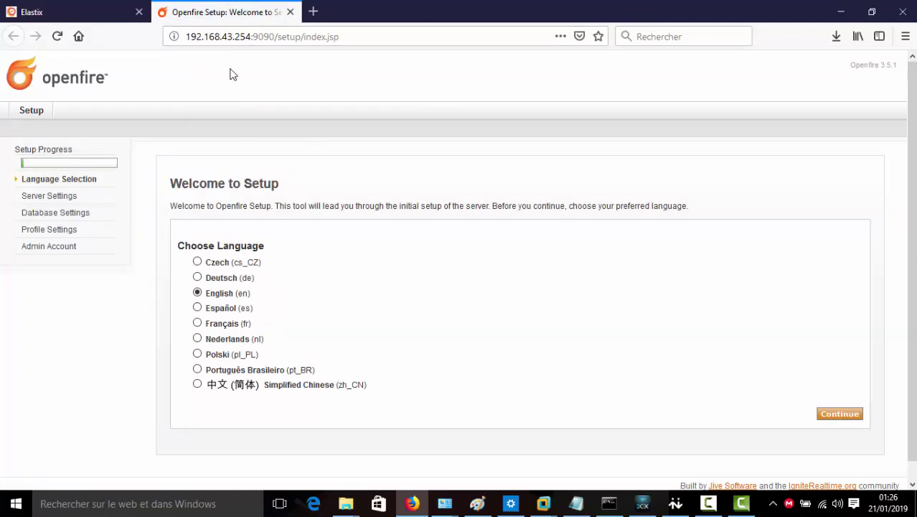
# Choose Français as the Openfire setup language and continue
pyautogui.moveTo(186, 36); pyautogui.dragTo(275, 37)
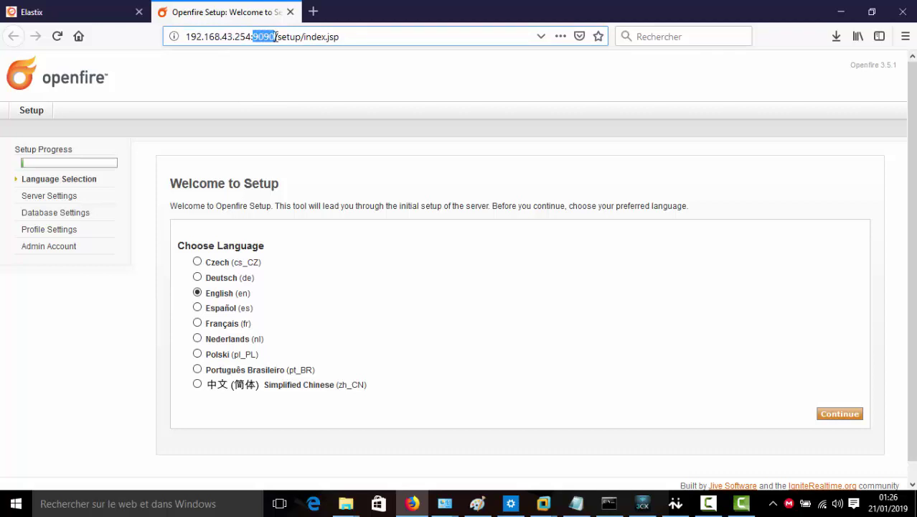
pyautogui.click(120, 281)
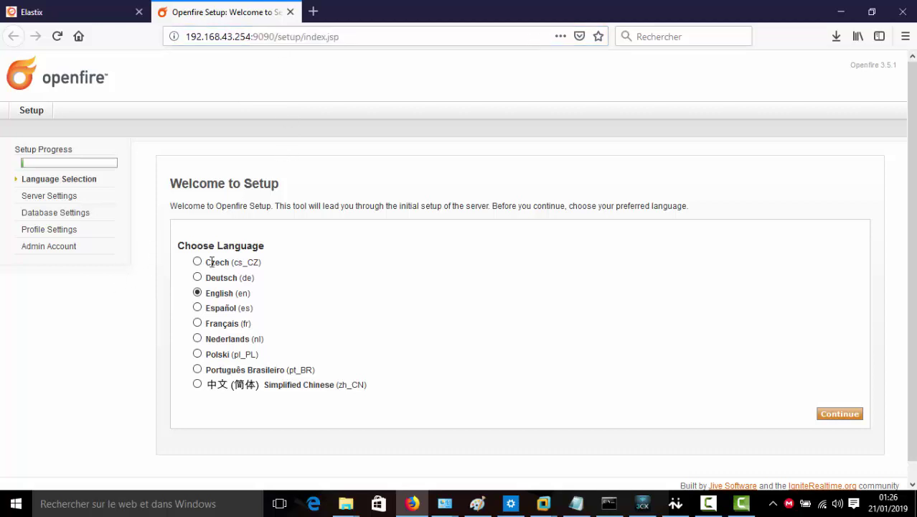
pyautogui.click(198, 324)
pyautogui.click(833, 415)
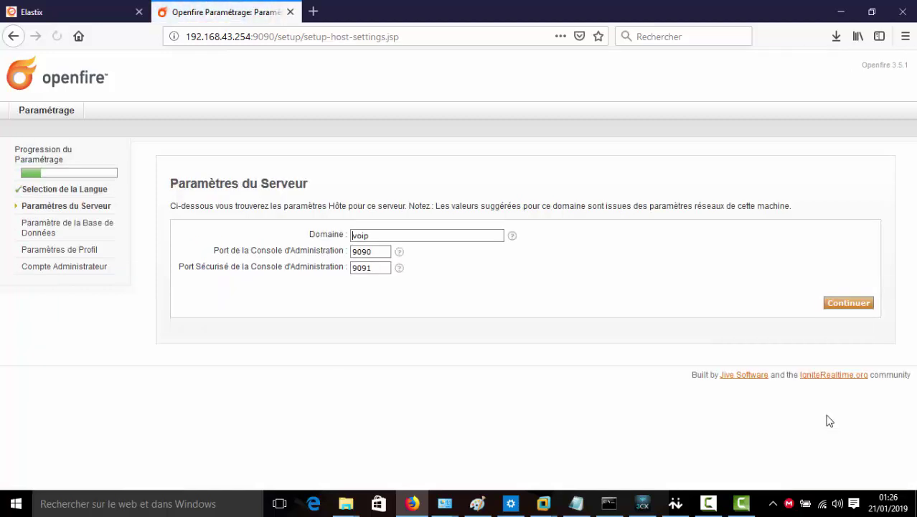
# Keep domain voip, the embedded database and default profiles through to the administrator account step
pyautogui.click(373, 237)
pyautogui.moveTo(373, 237); pyautogui.dragTo(337, 238)
pyautogui.click(845, 310)
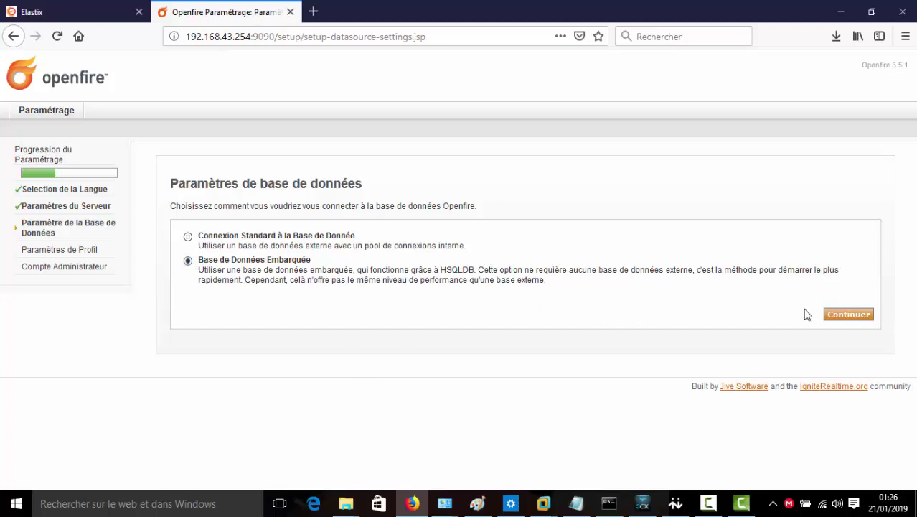
pyautogui.click(837, 317)
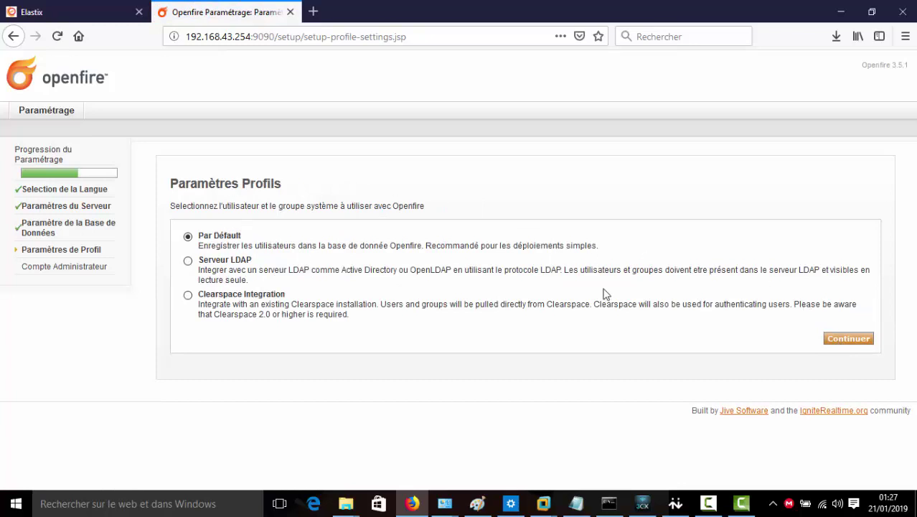
pyautogui.click(832, 338)
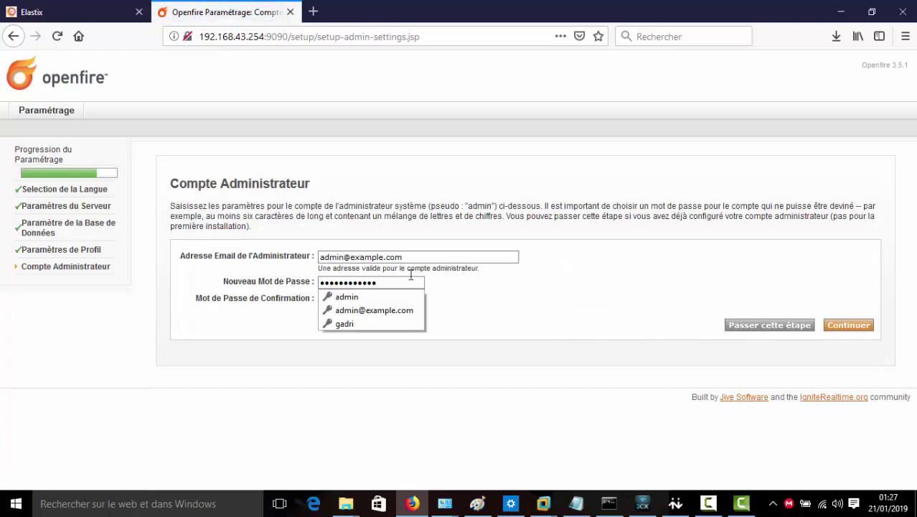
# Set a new administrator password and e-mail 'admin', submit, and update Firefox's saved login
pyautogui.moveTo(395, 282); pyautogui.dragTo(304, 286)
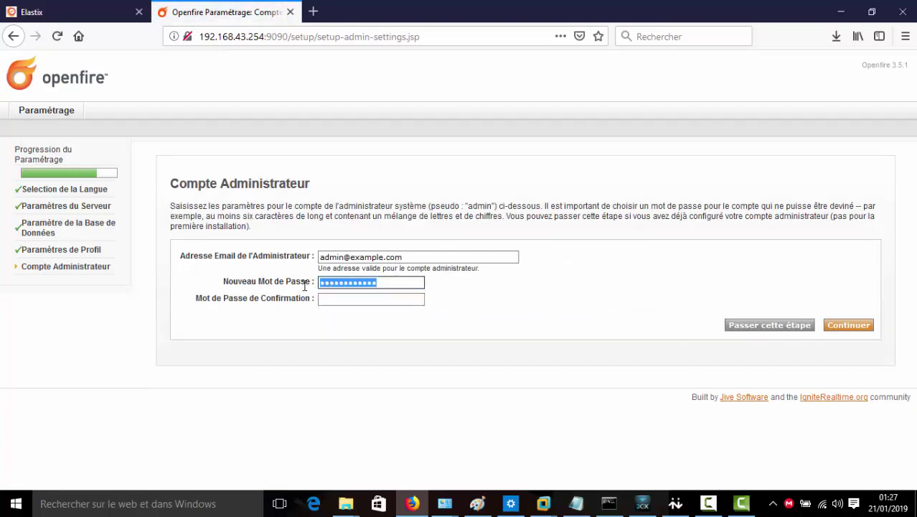
pyautogui.write('adm')
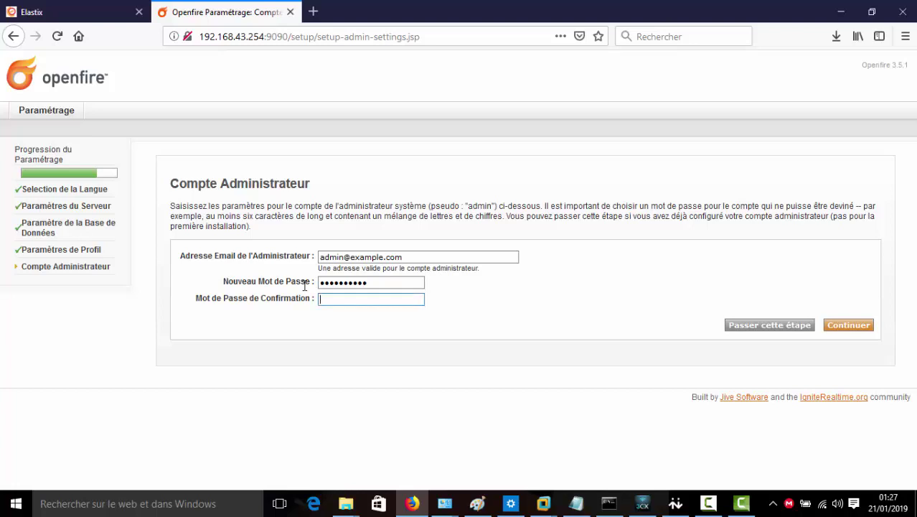
pyautogui.press('Down')
pyautogui.write('adm')
pyautogui.moveTo(404, 255); pyautogui.dragTo(345, 257)
pyautogui.press('BackSpace')
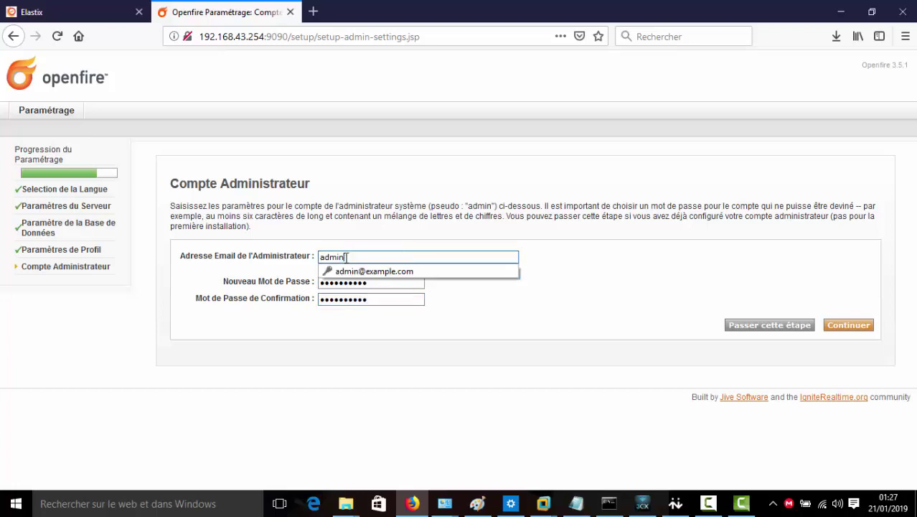
pyautogui.press('Escape')
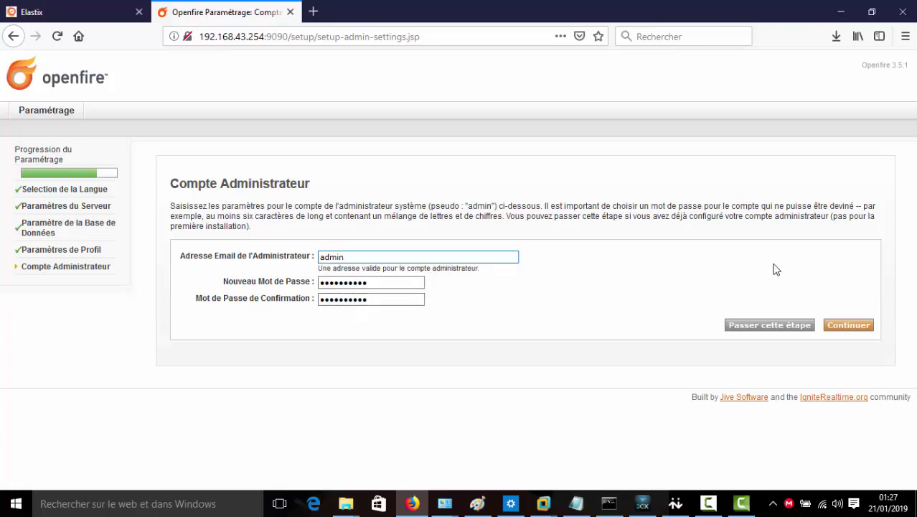
pyautogui.click(843, 325)
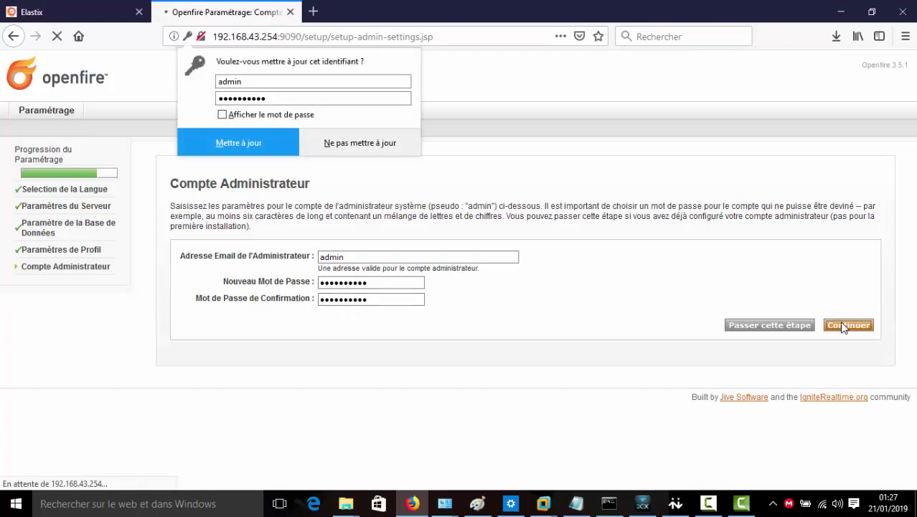
pyautogui.click(252, 117)
pyautogui.click(254, 137)
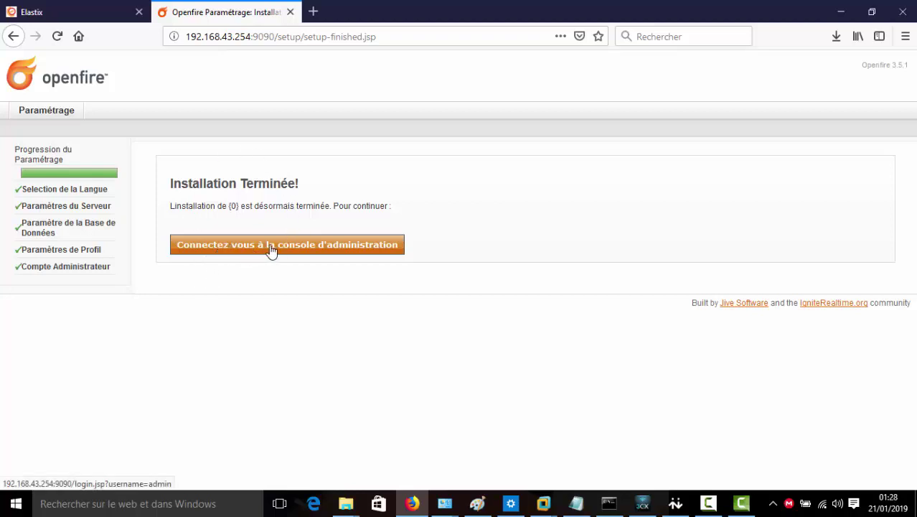
# Log in to the Openfire admin console as 'admin' with the administrator password
pyautogui.click(271, 247)
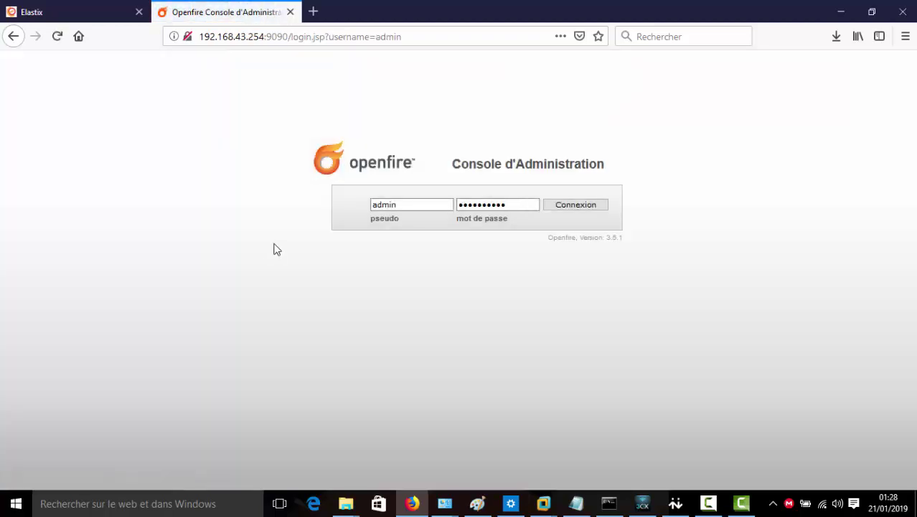
pyautogui.doubleClick(374, 204)
pyautogui.press('BackSpace')
pyautogui.write('admin')
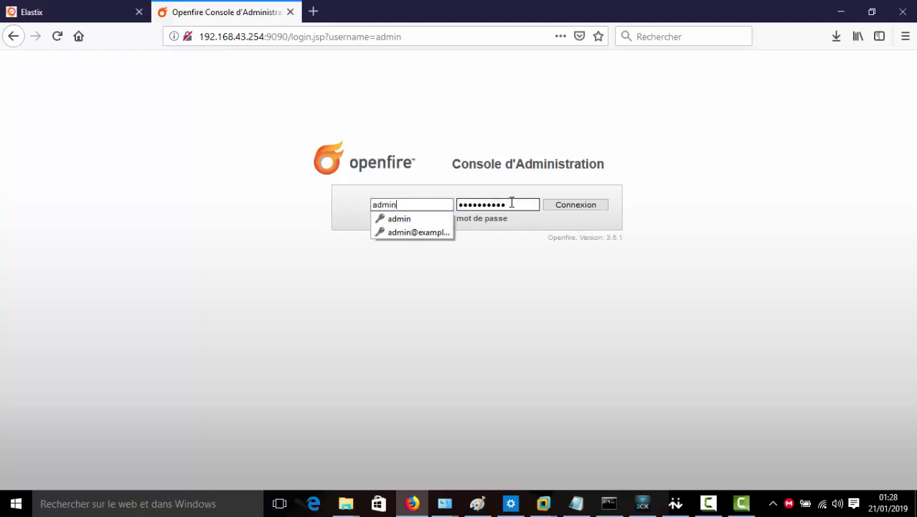
pyautogui.press('Tab')
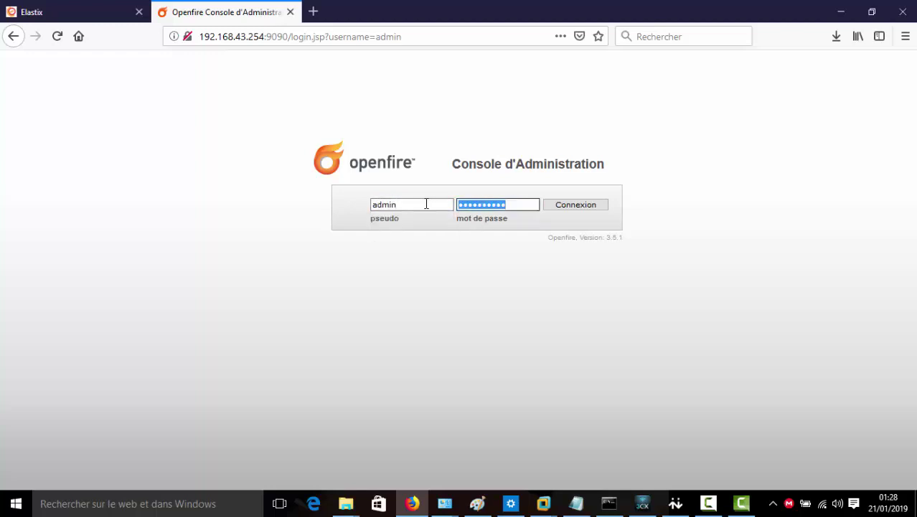
pyautogui.write('•••••••')
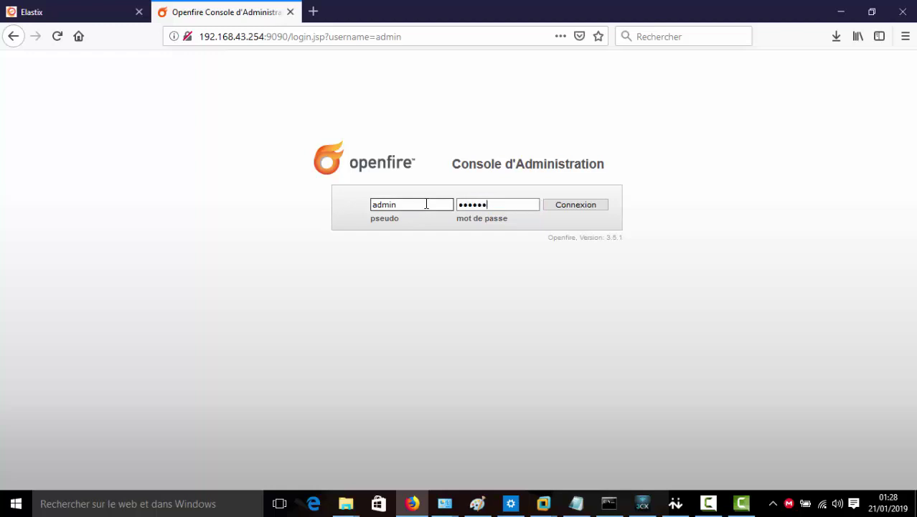
pyautogui.write('•••')
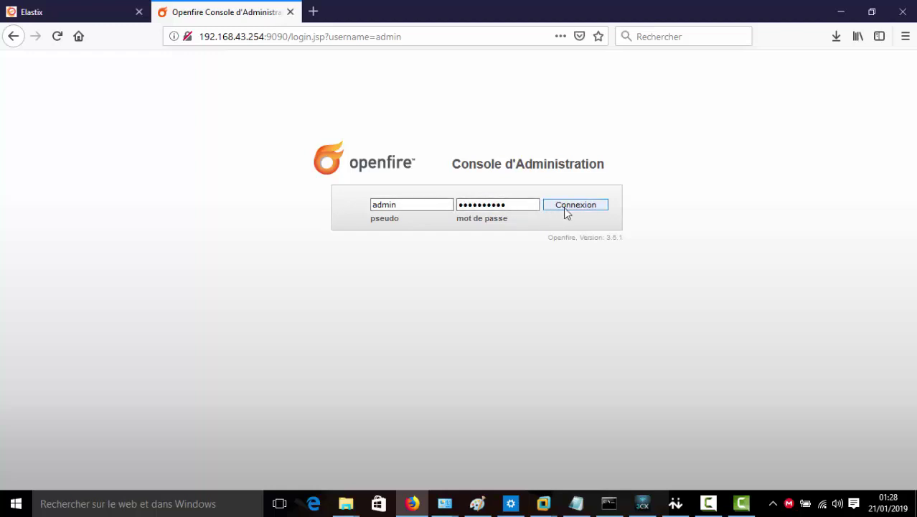
pyautogui.click(566, 208)
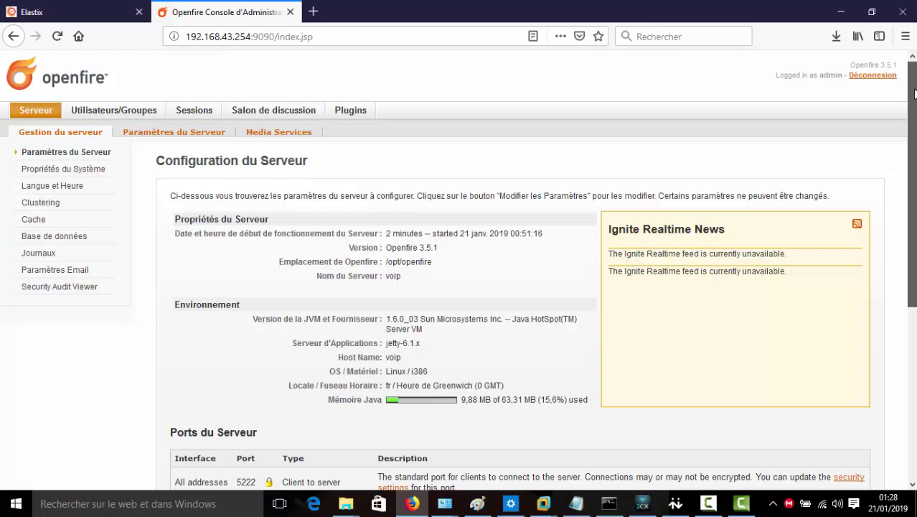
# Open the Utilisateurs/Groupes section to see the user list containing only admin
pyautogui.moveTo(914, 96); pyautogui.dragTo(912, 65)
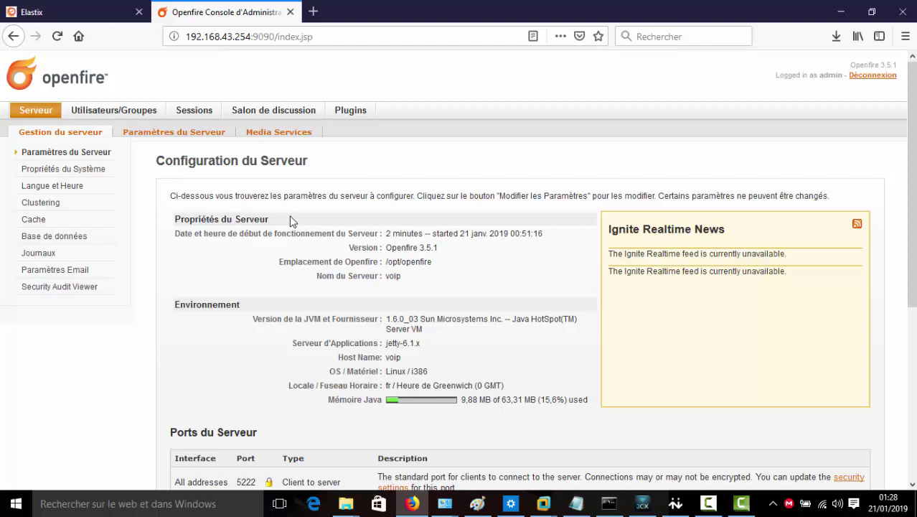
pyautogui.click(133, 115)
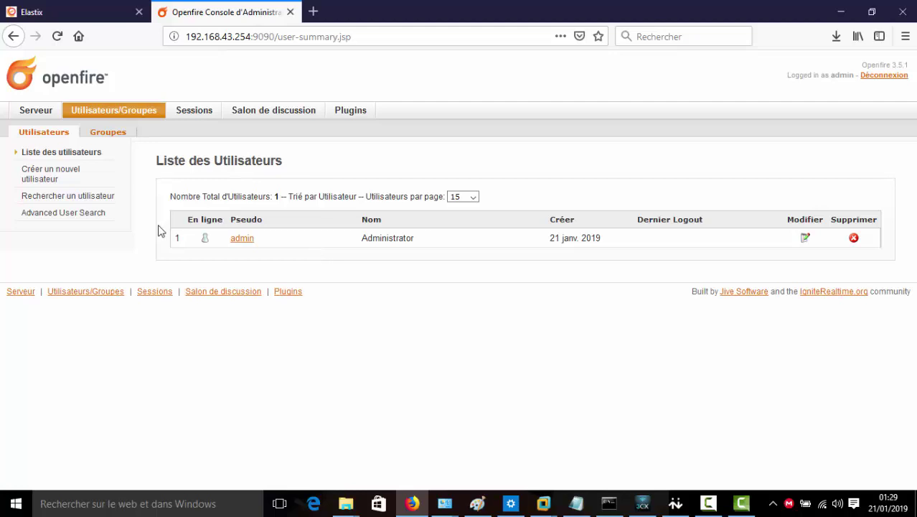
# Start a new user and enter its username in the Pseudo field
pyautogui.click(63, 187)
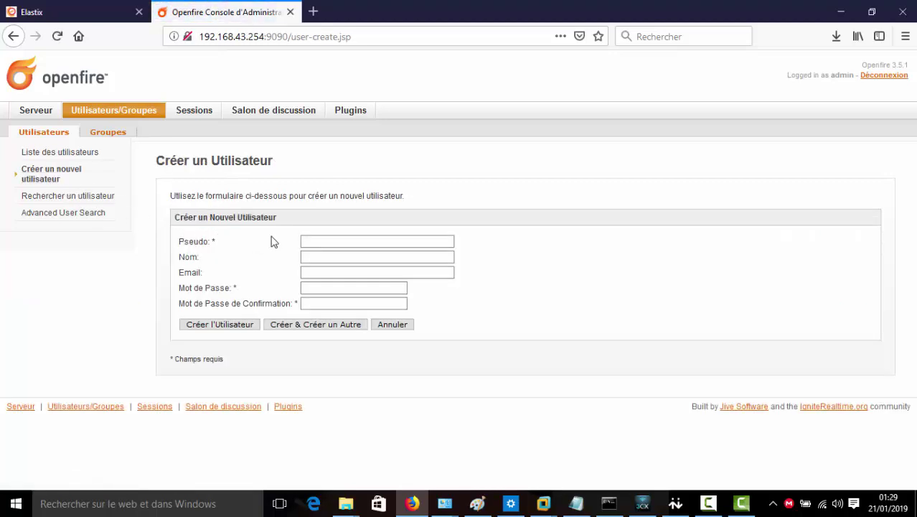
pyautogui.click(310, 241)
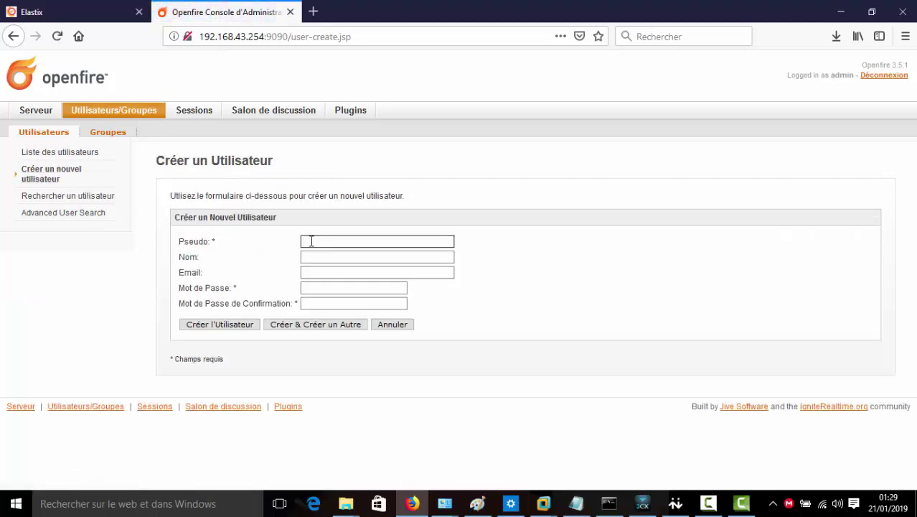
pyautogui.write('diallo')
pyautogui.press('Tab')
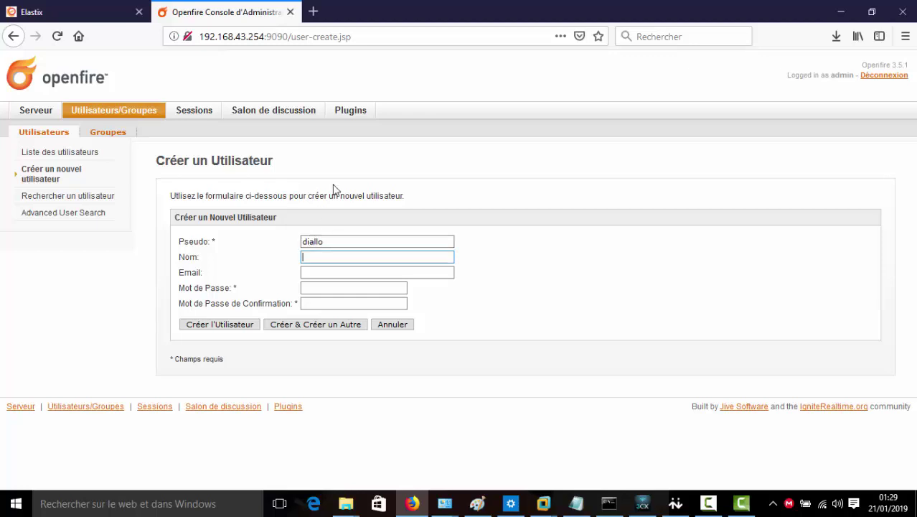
pyautogui.click(335, 241)
pyautogui.write('1')
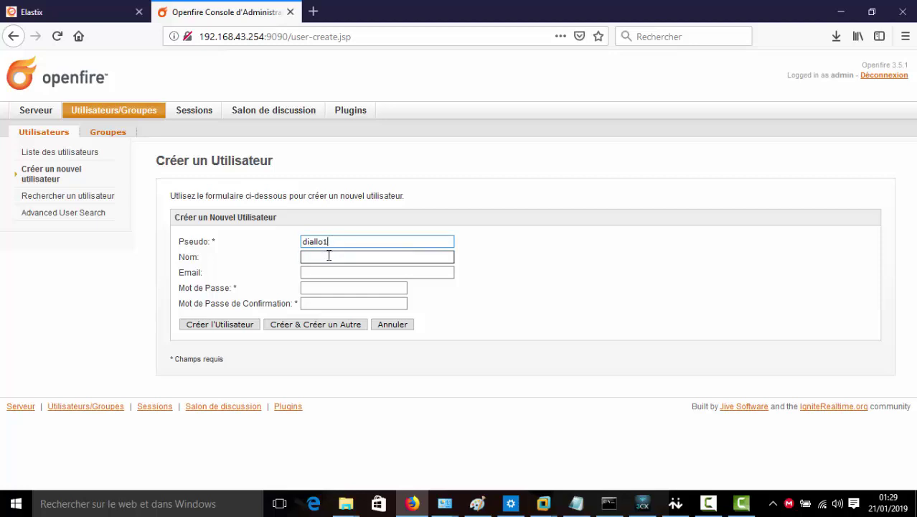
pyautogui.click(329, 256)
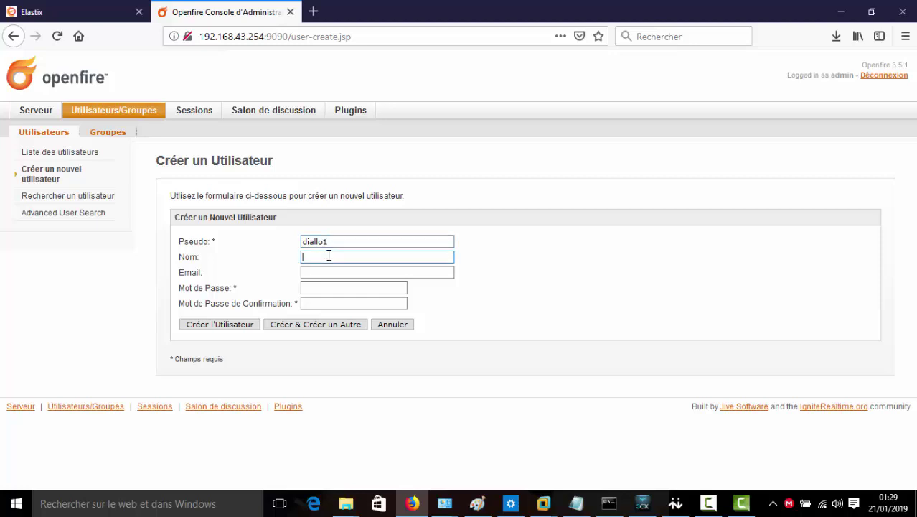
pyautogui.write('diallo')
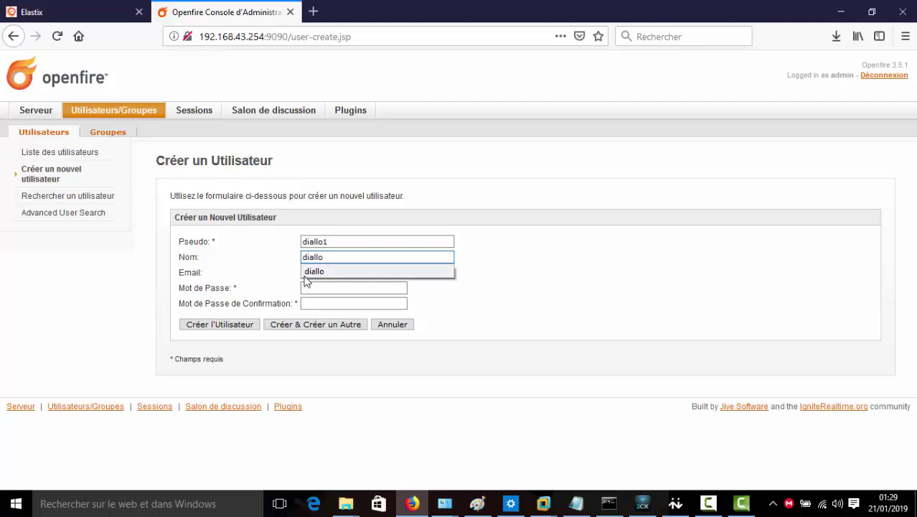
pyautogui.click(308, 273)
pyautogui.click(312, 270)
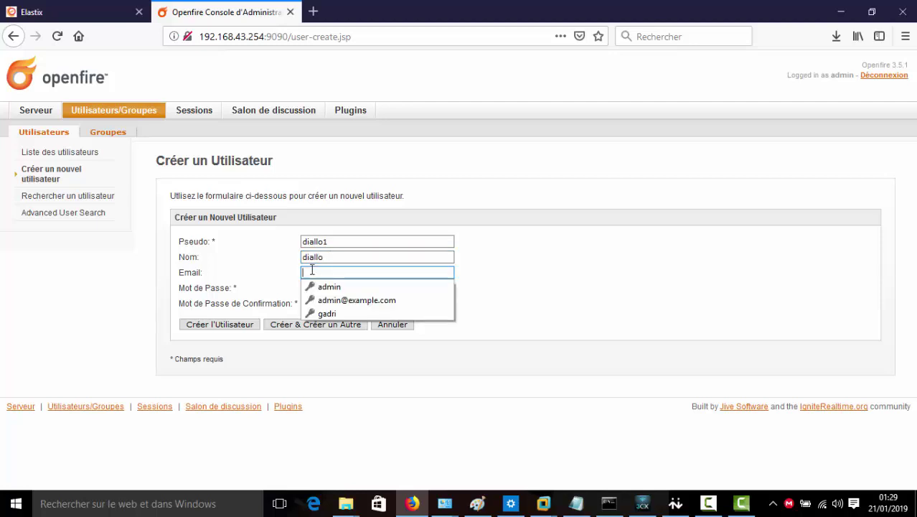
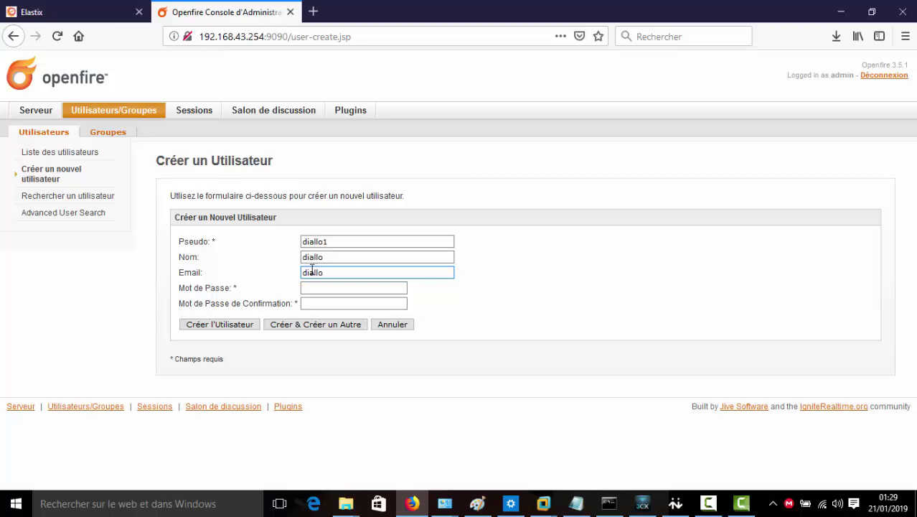
pyautogui.click(313, 289)
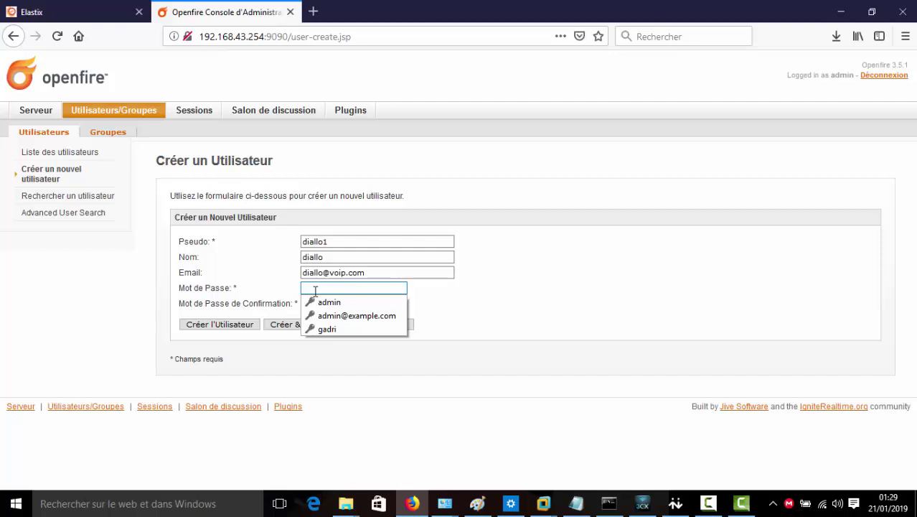
pyautogui.write('********')
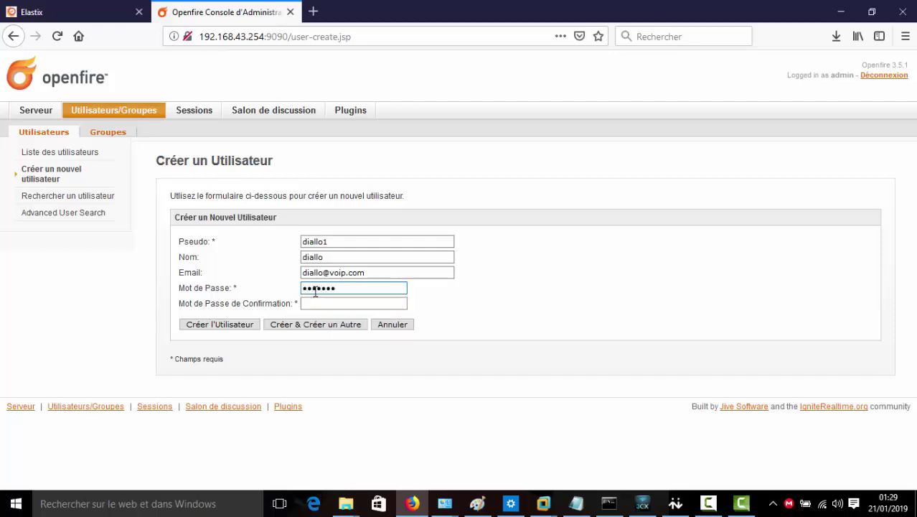
pyautogui.write('***')
pyautogui.press('Tab')
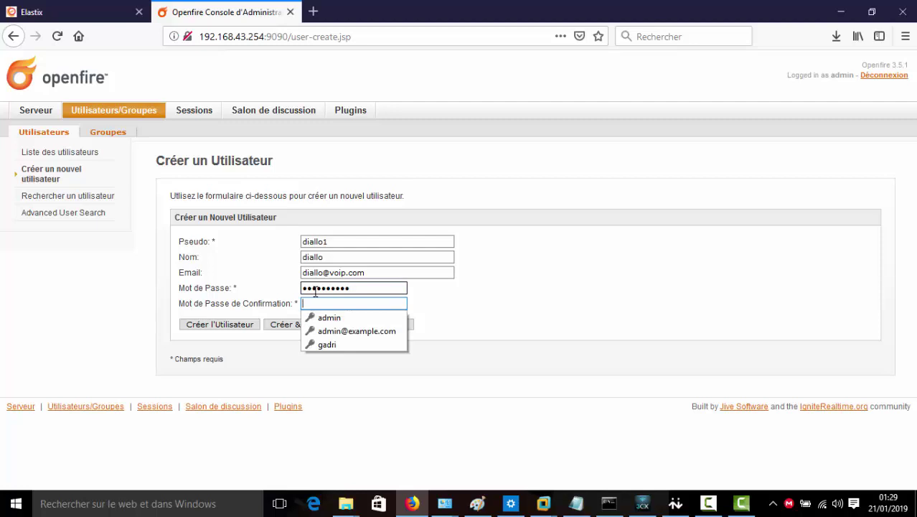
pyautogui.write('*******')
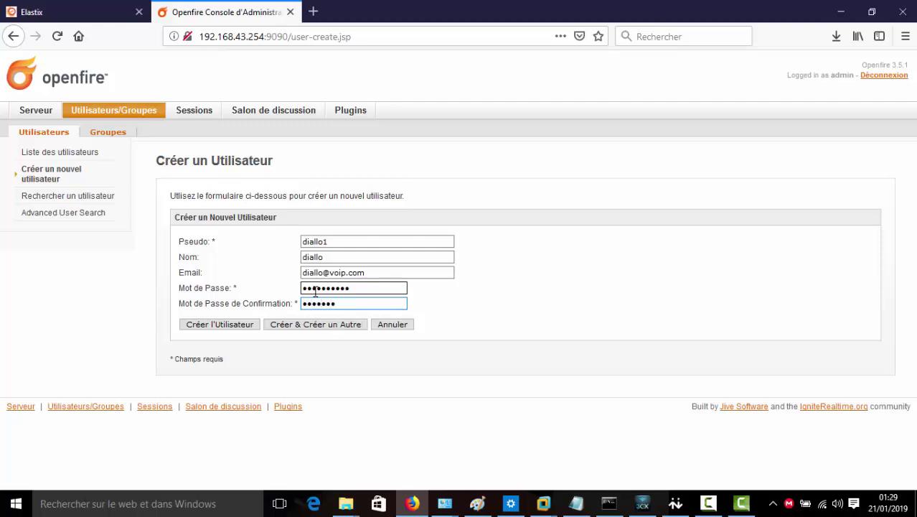
pyautogui.write('***')
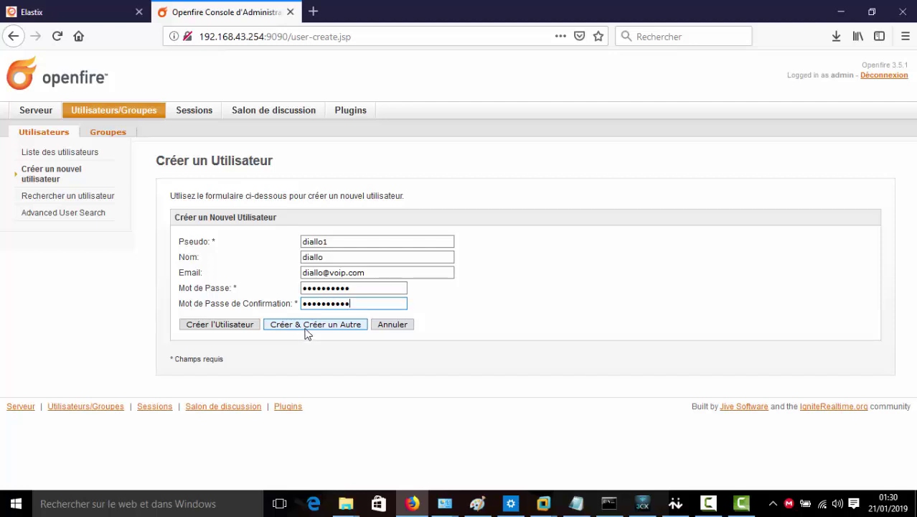
pyautogui.click(307, 327)
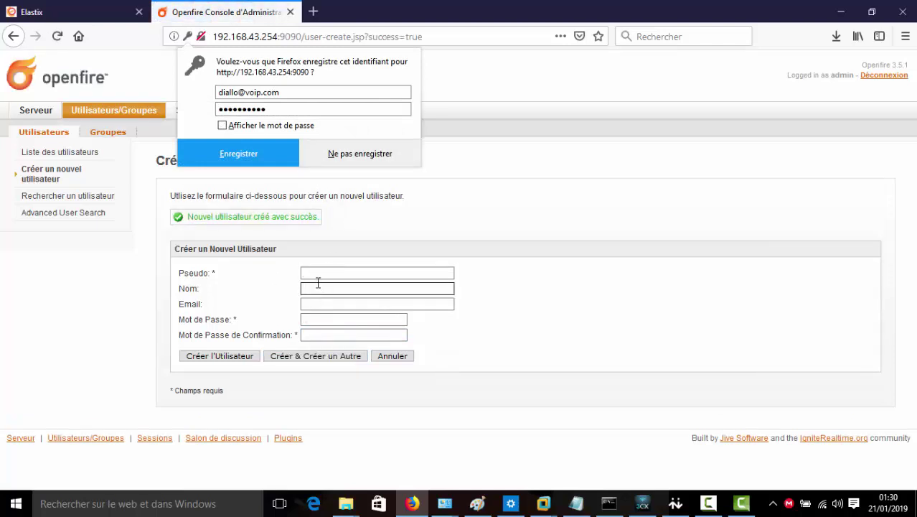
pyautogui.click(312, 271)
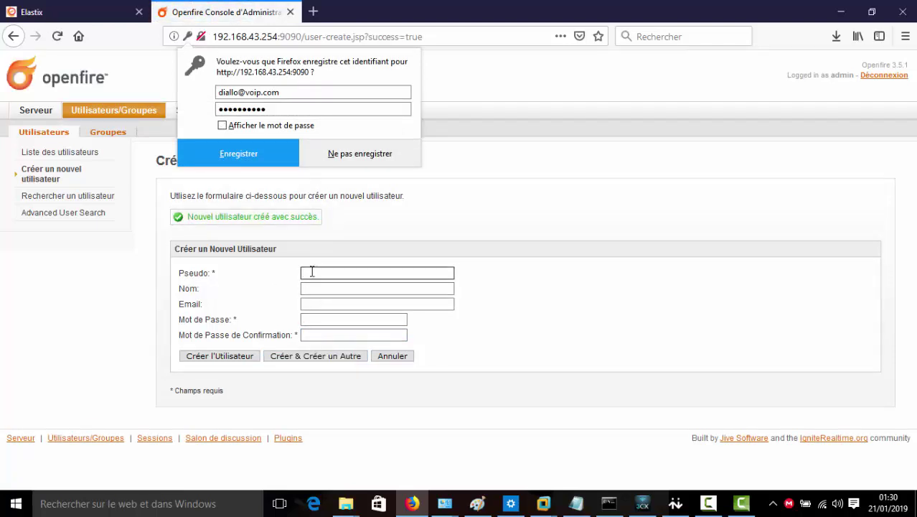
pyautogui.write('diaub')
pyautogui.press('Tab')
pyautogui.write('d')
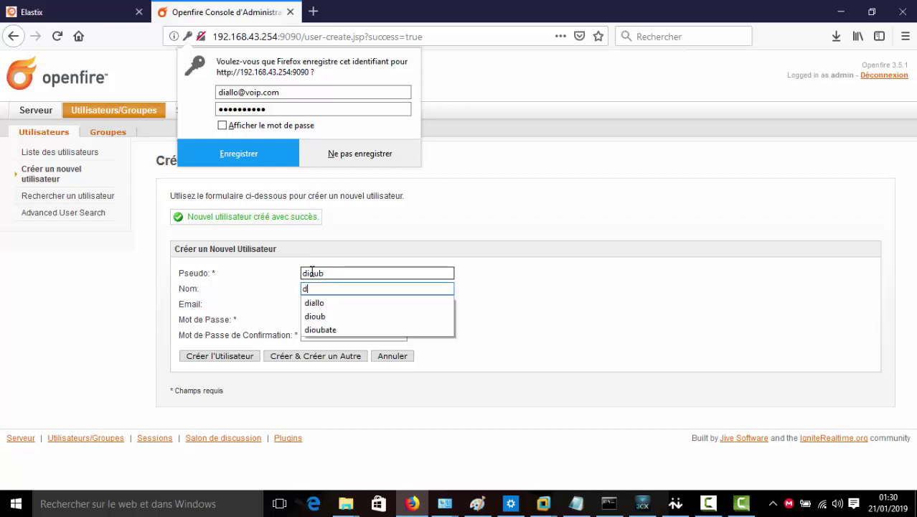
pyautogui.write('ioubate')
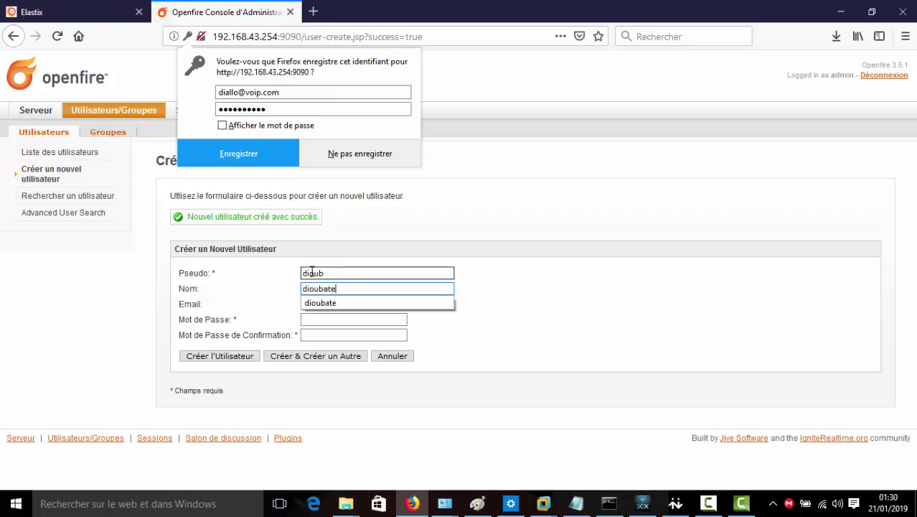
pyautogui.click(320, 301)
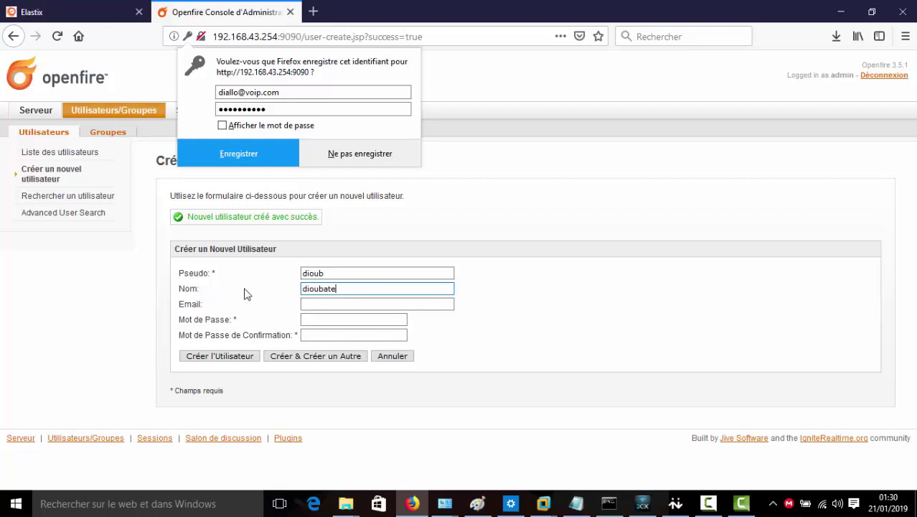
pyautogui.click(307, 308)
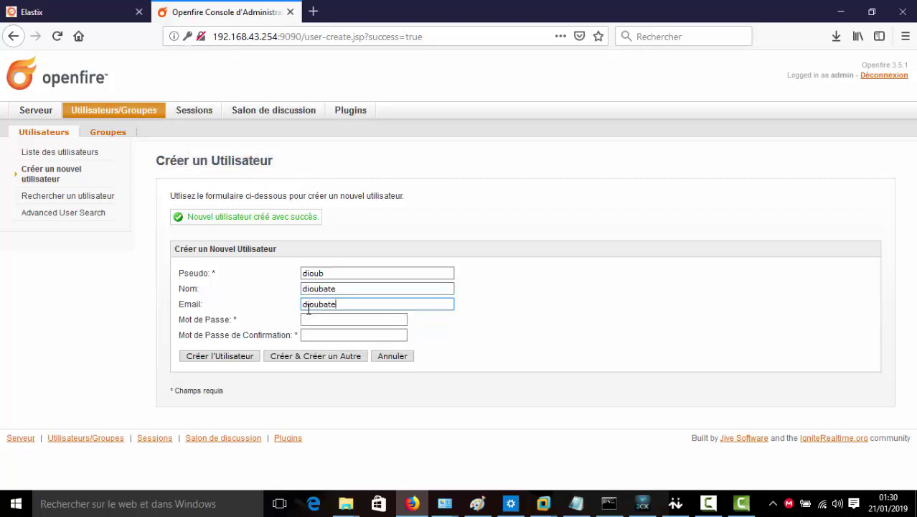
pyautogui.click(310, 318)
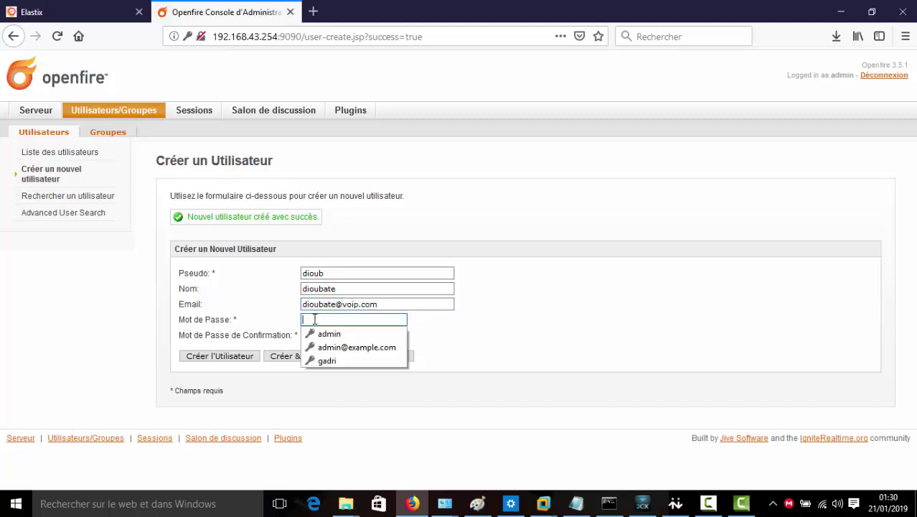
pyautogui.write('passer1')
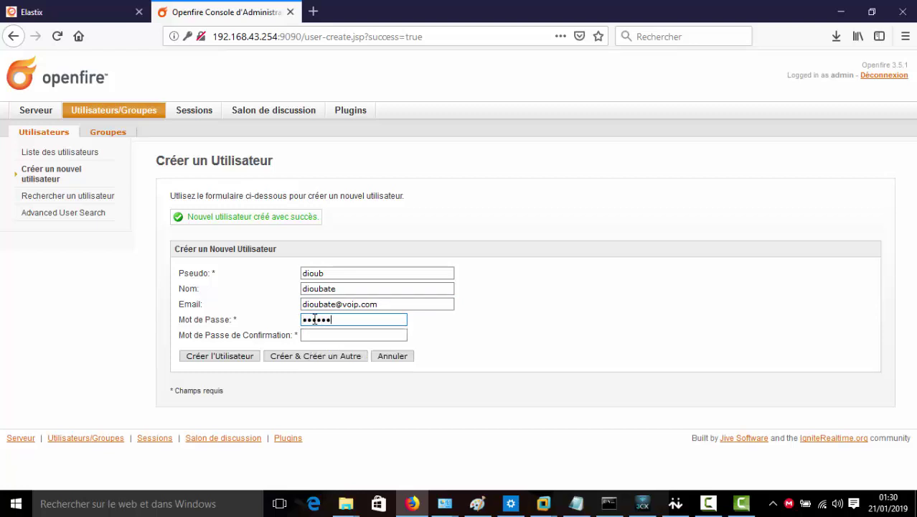
pyautogui.write('234')
pyautogui.press('Tab')
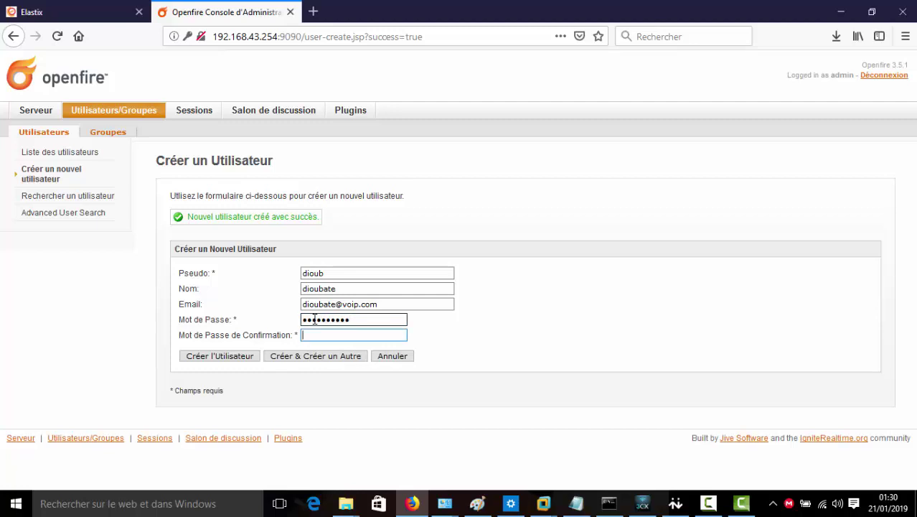
pyautogui.write('passer1')
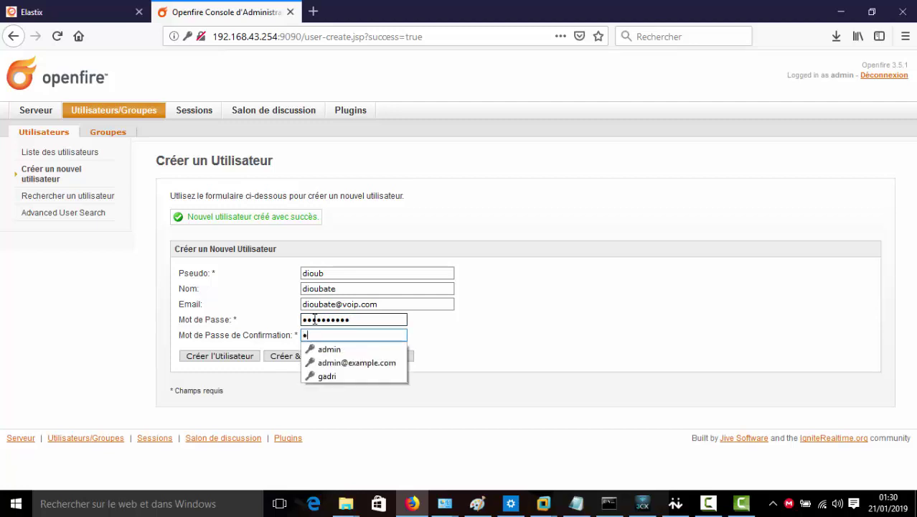
pyautogui.write('2')
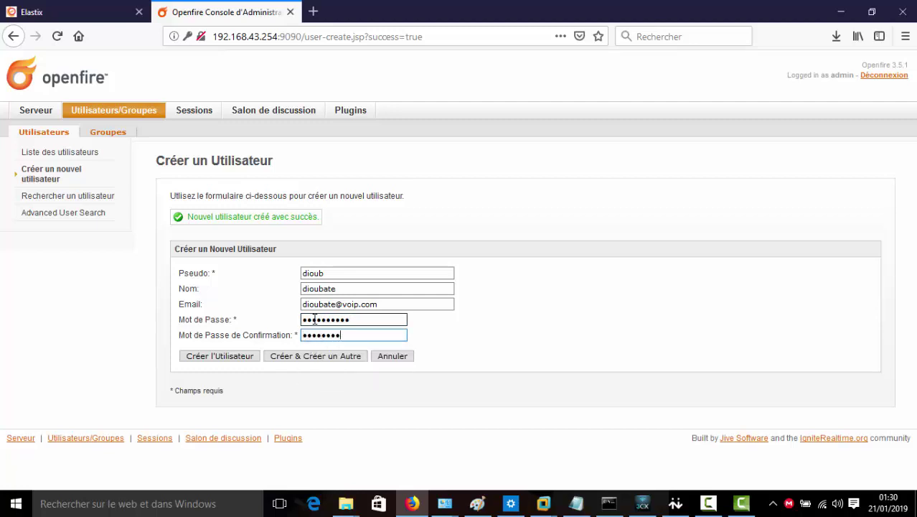
pyautogui.write('34')
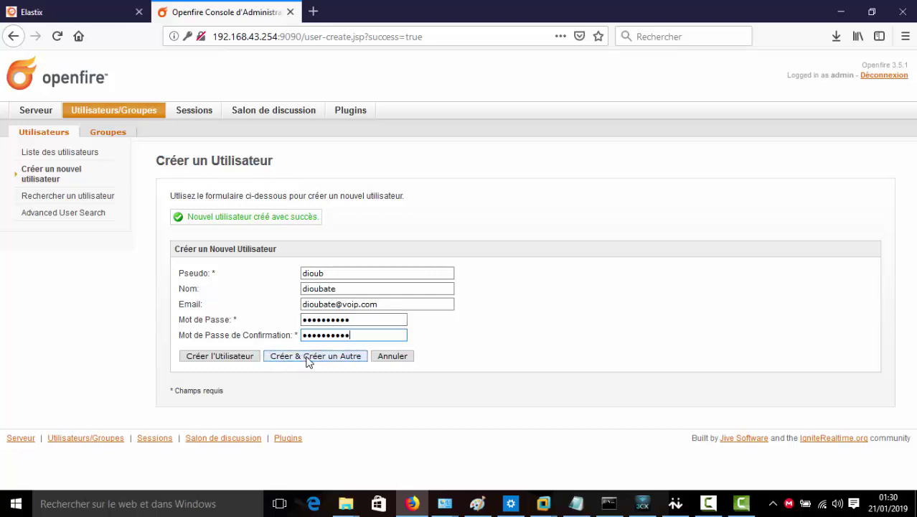
pyautogui.click(212, 363)
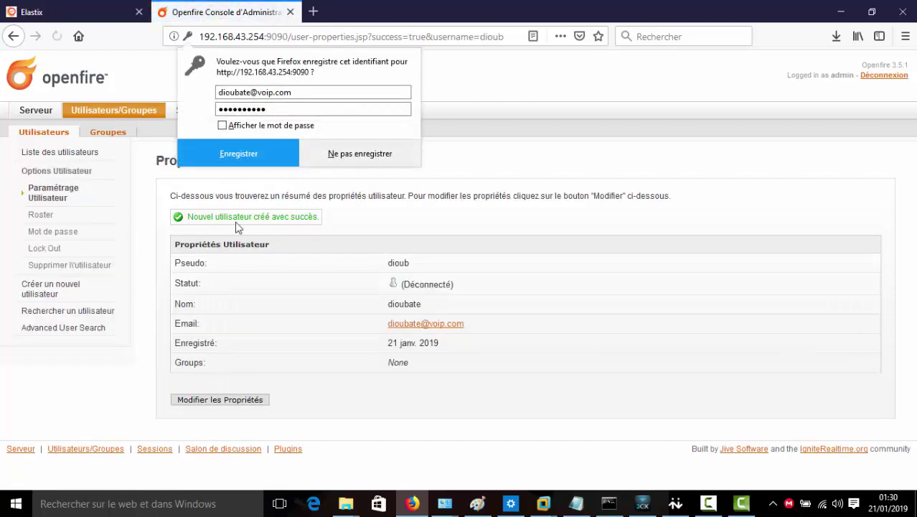
# Dismiss the save-login prompt, review the three-account user list, and minimize Firefox
pyautogui.click(219, 332)
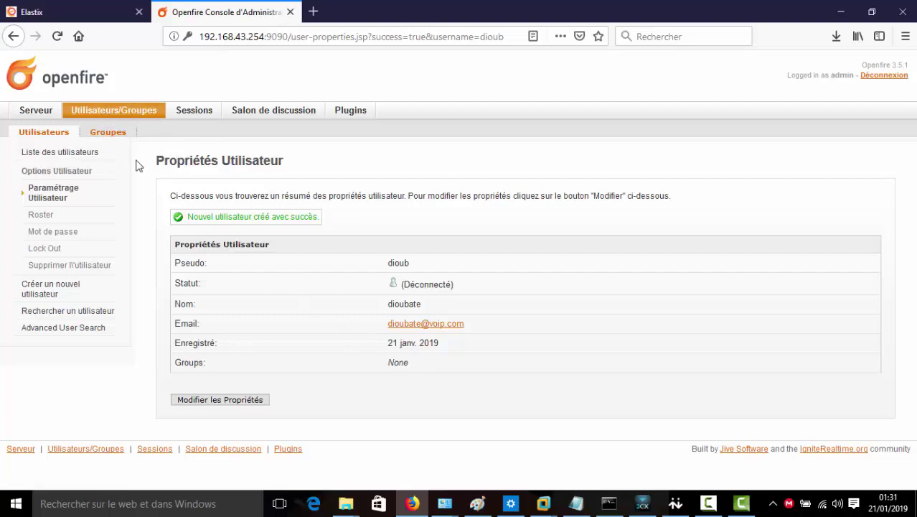
pyautogui.click(89, 157)
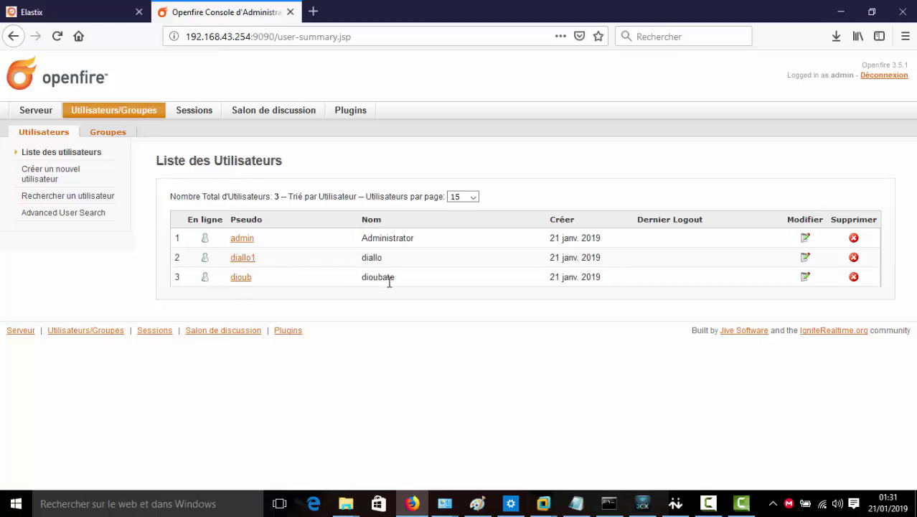
pyautogui.moveTo(418, 239); pyautogui.dragTo(364, 237)
pyautogui.click(834, 12)
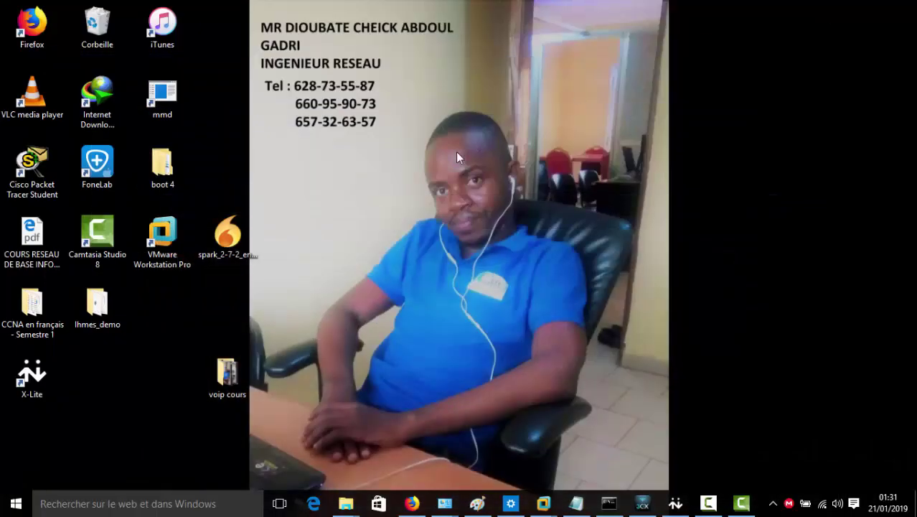
# Move the spark_2-7-2 installer onto the wallpaper and launch it
pyautogui.moveTo(231, 248); pyautogui.dragTo(360, 172)
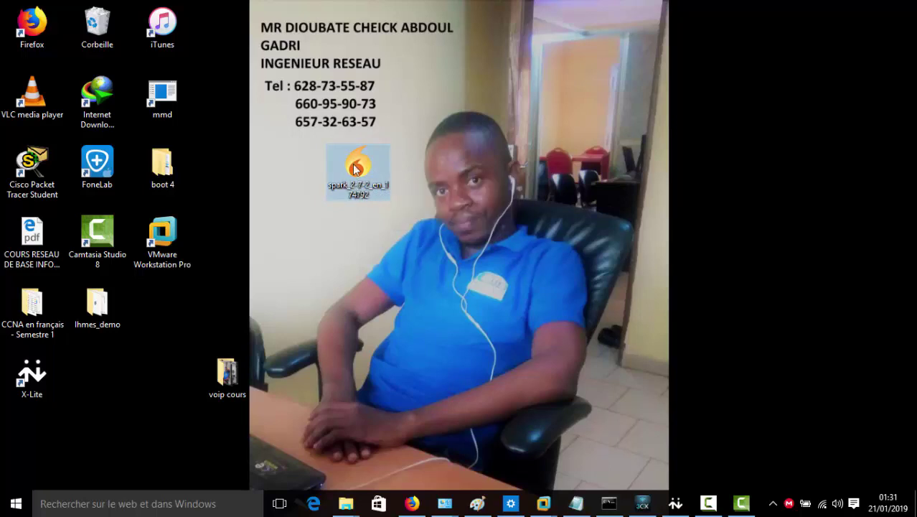
pyautogui.doubleClick(357, 168)
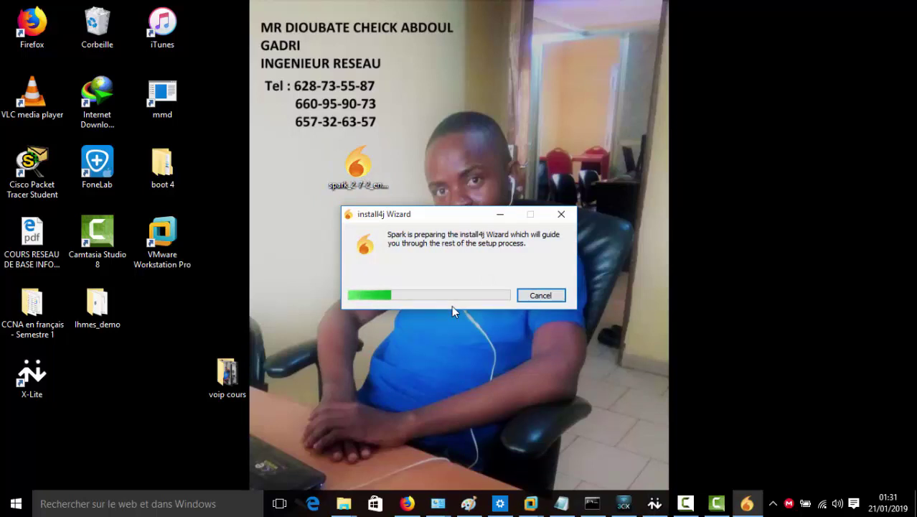
# Install Spark 2.7.2 into Program Files with desktop and Quick Launch icons, then launch it
pyautogui.click(685, 504)
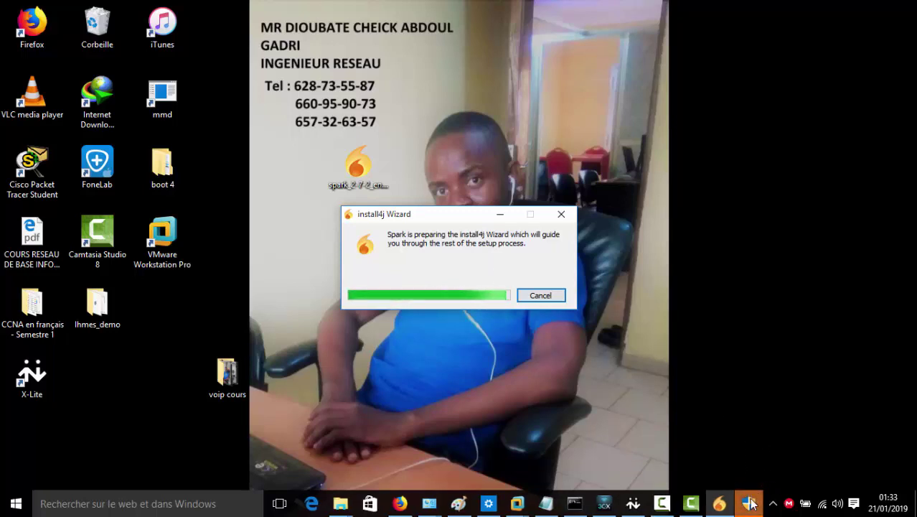
pyautogui.moveTo(750, 501)
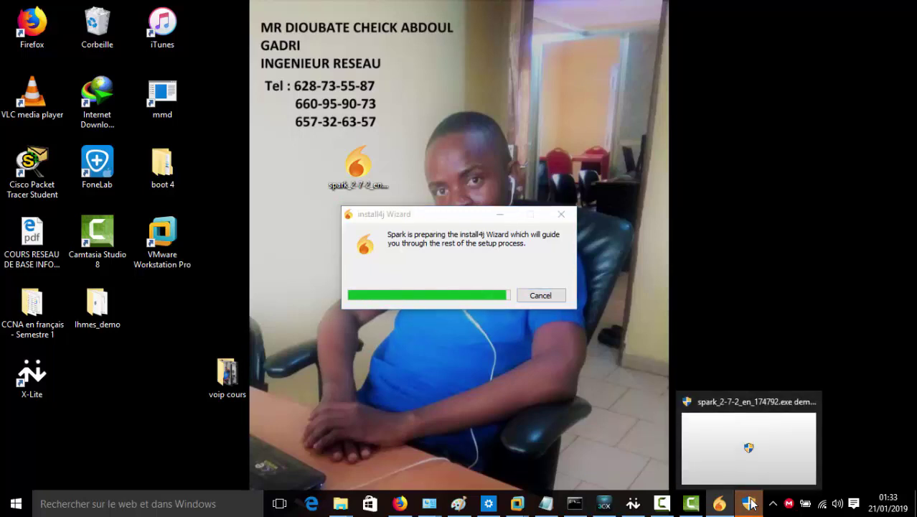
pyautogui.click(751, 502)
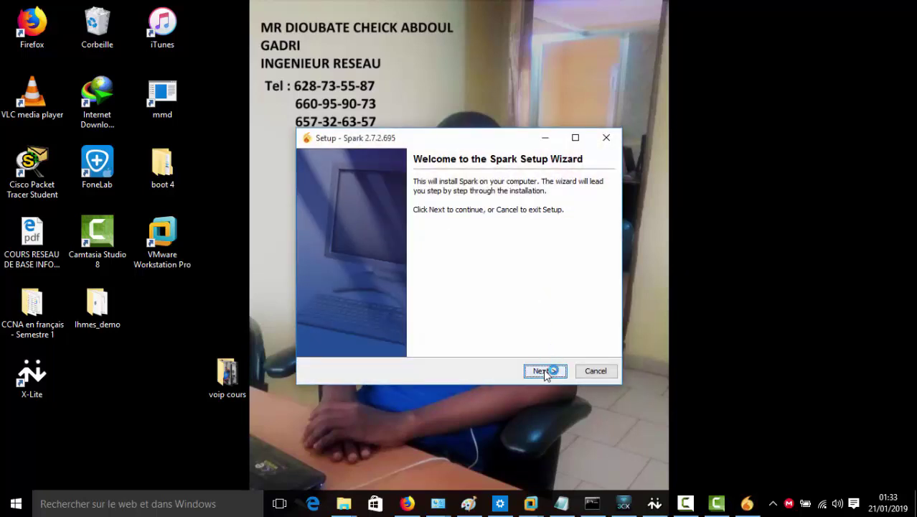
pyautogui.click(543, 369)
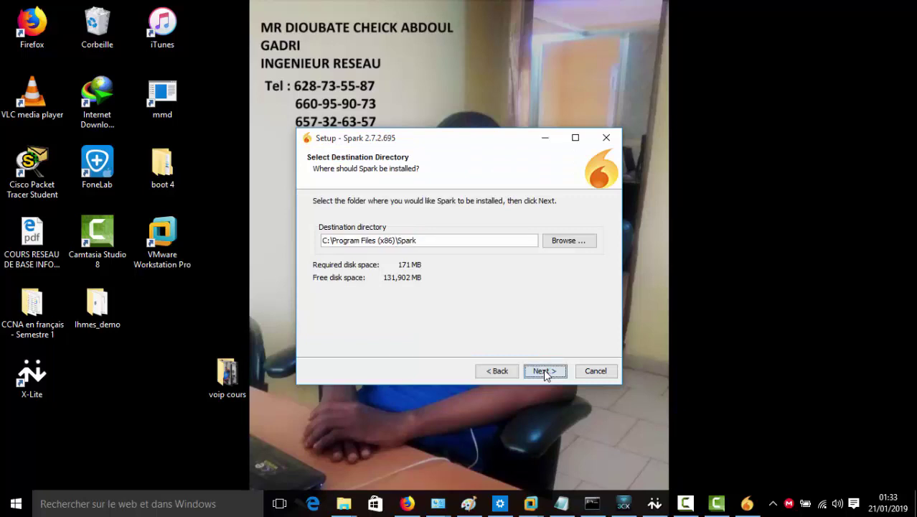
pyautogui.click(543, 369)
pyautogui.click(543, 369)
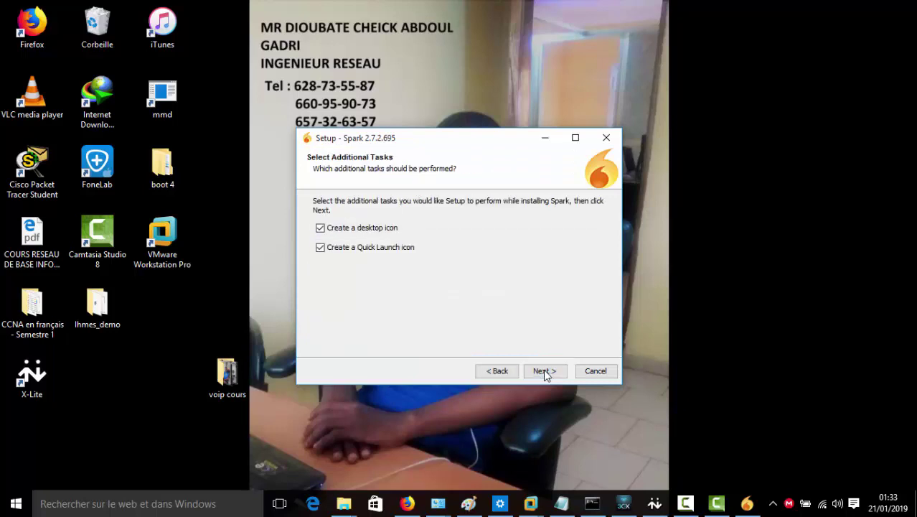
pyautogui.click(543, 371)
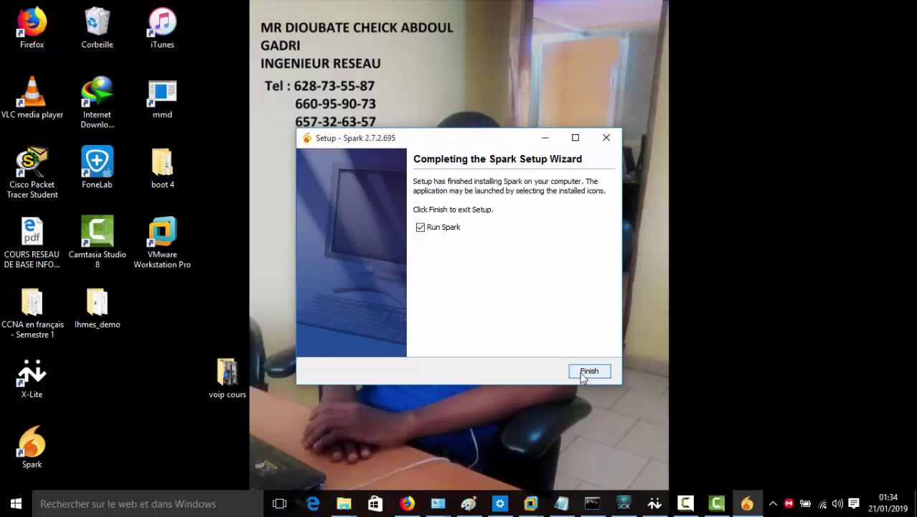
pyautogui.click(583, 377)
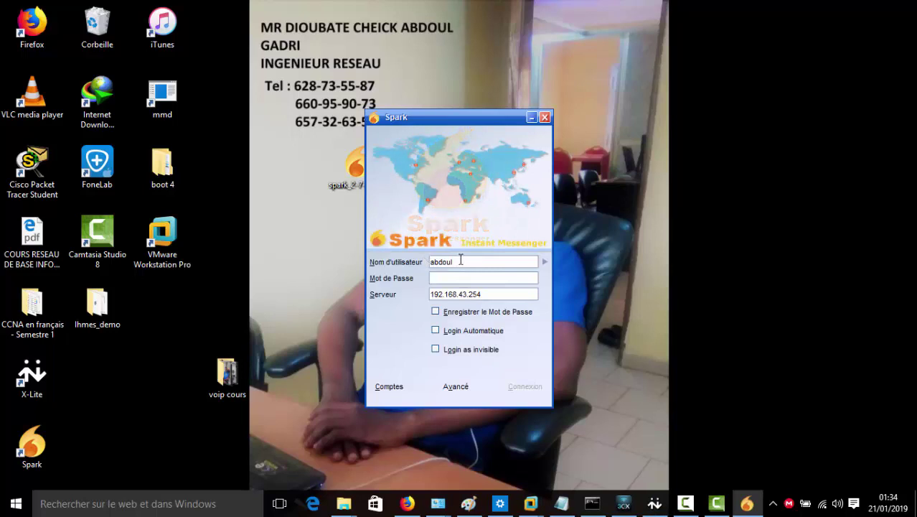
# Fill in the Spark username, the account password and server 192.168.43.254
pyautogui.press('BackSpace')
pyautogui.press('BackSpace')
pyautogui.press('BackSpace')
pyautogui.press('BackSpace')
pyautogui.press('BackSpace')
pyautogui.press('BackSpace')
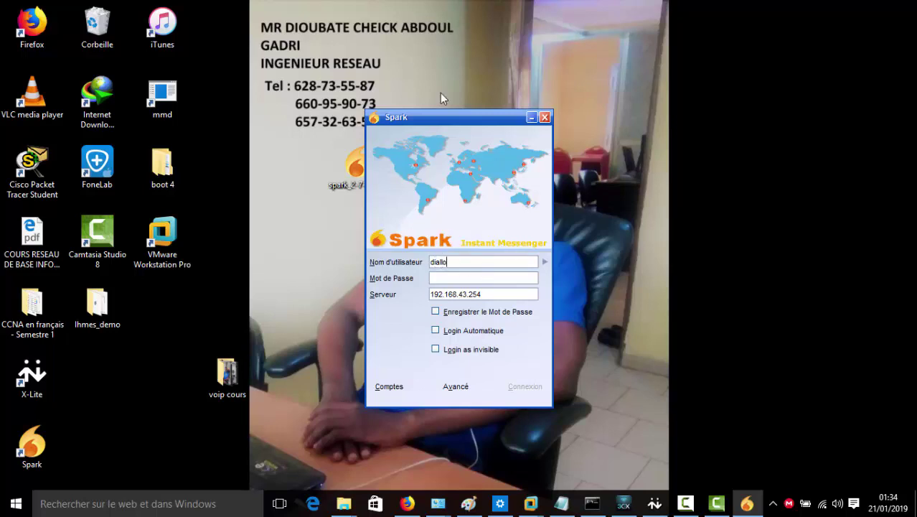
pyautogui.moveTo(440, 116); pyautogui.dragTo(439, 74)
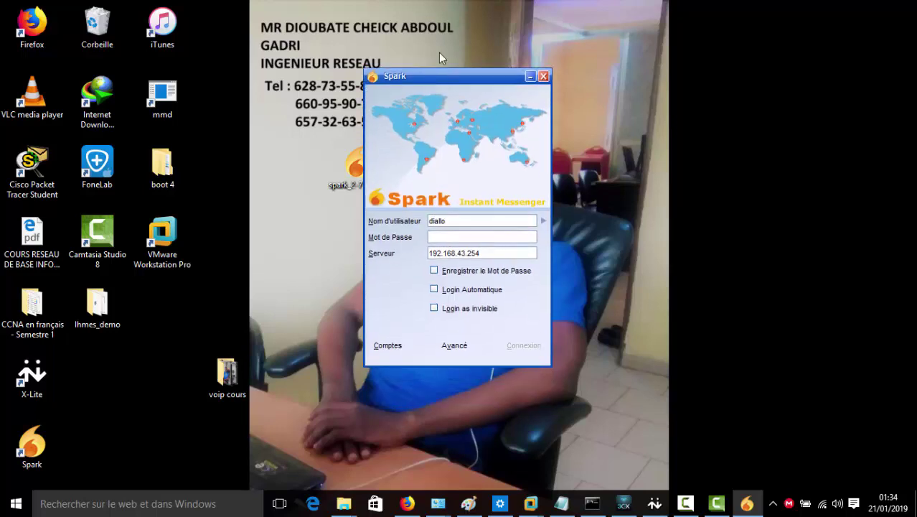
pyautogui.click(453, 241)
pyautogui.write('123')
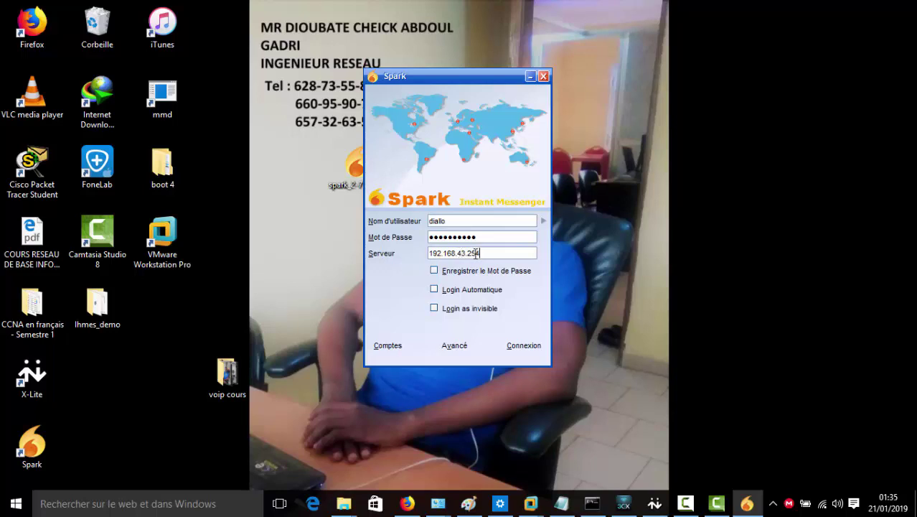
pyautogui.moveTo(479, 254); pyautogui.dragTo(429, 252)
pyautogui.press('BackSpace')
pyautogui.write('192')
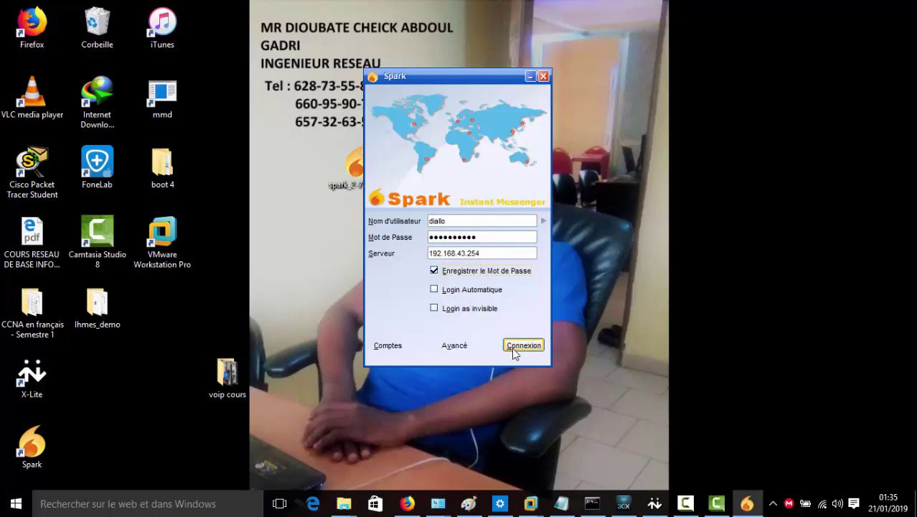
# Check the username against Openfire's user list, then attempt to sign in
pyautogui.doubleClick(457, 220)
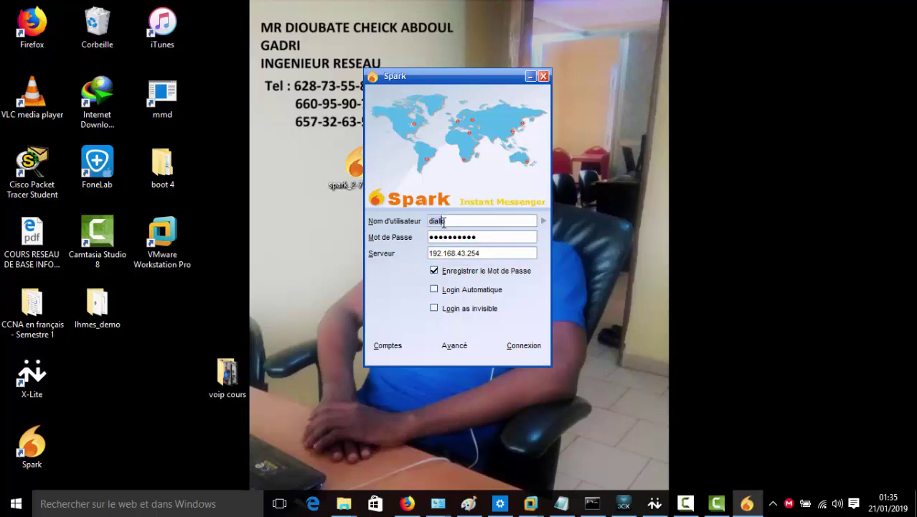
pyautogui.click(408, 504)
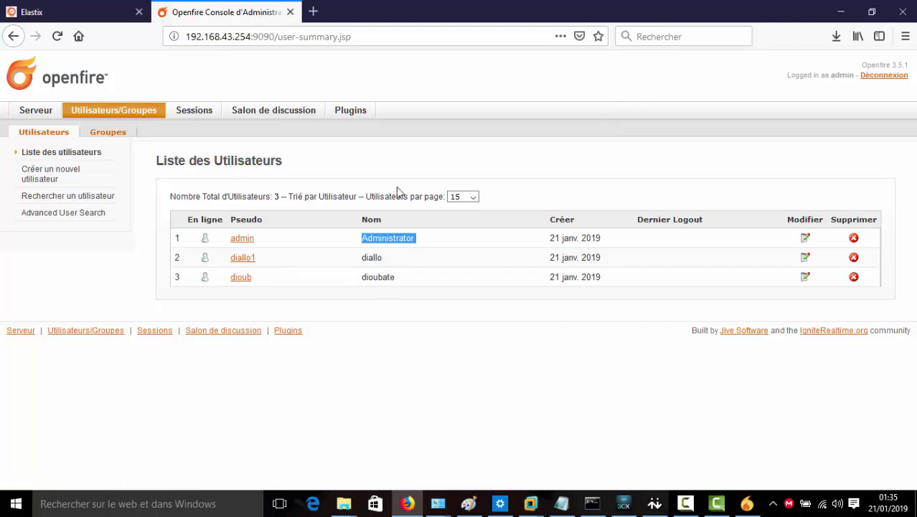
pyautogui.click(840, 12)
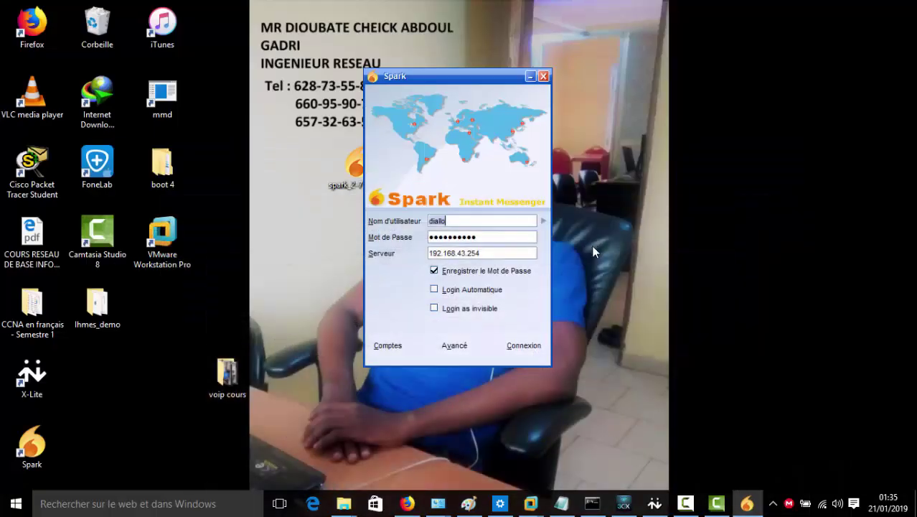
pyautogui.click(520, 347)
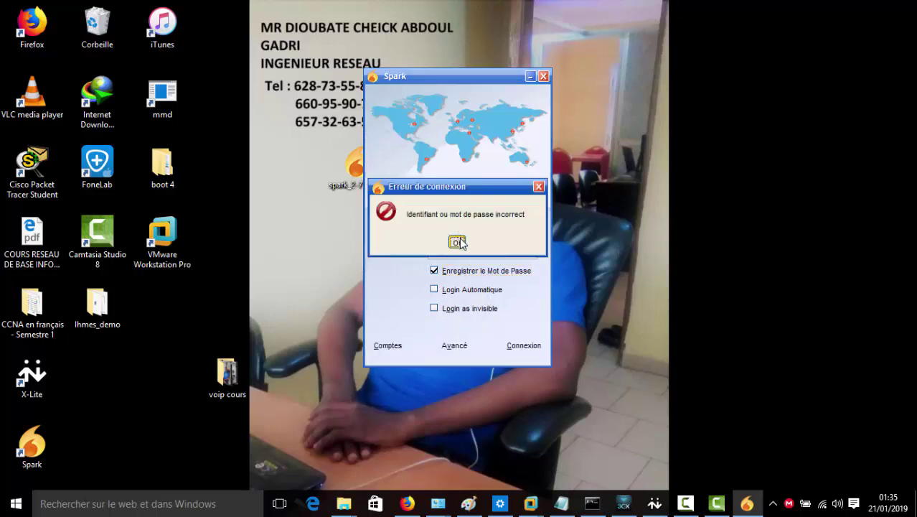
# After the login error, re-enter the password and retry signing in
pyautogui.click(458, 242)
pyautogui.hotkey('ctrl', 'a')
pyautogui.press('BackSpace')
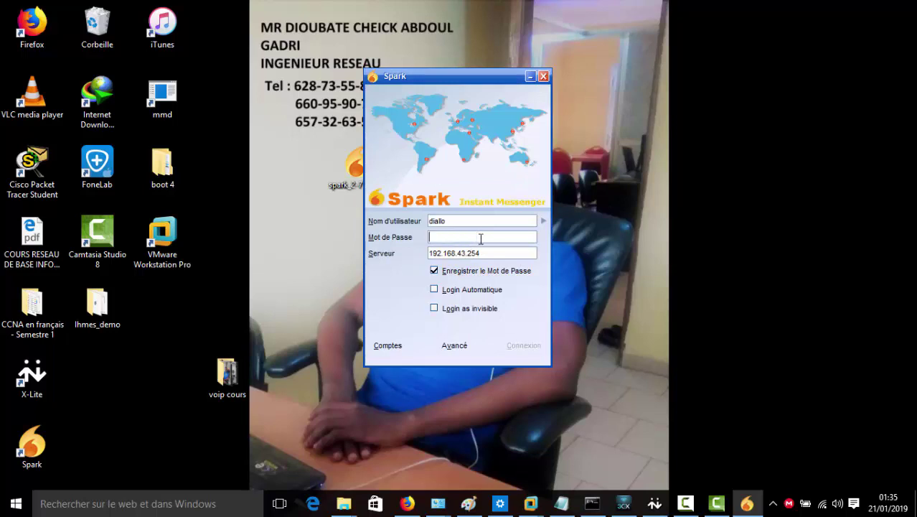
pyautogui.write('a')
pyautogui.click(519, 346)
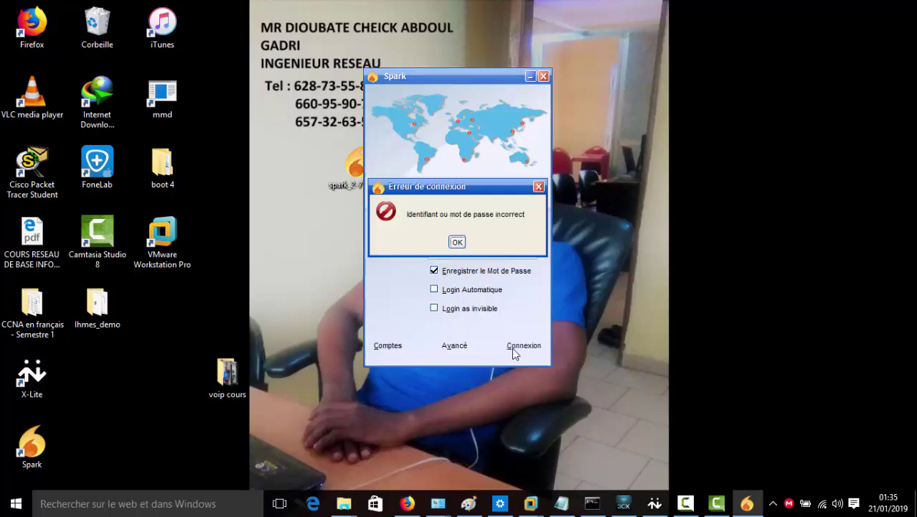
# Try the username with the domain suffix, then without it, and sign in again
pyautogui.click(456, 241)
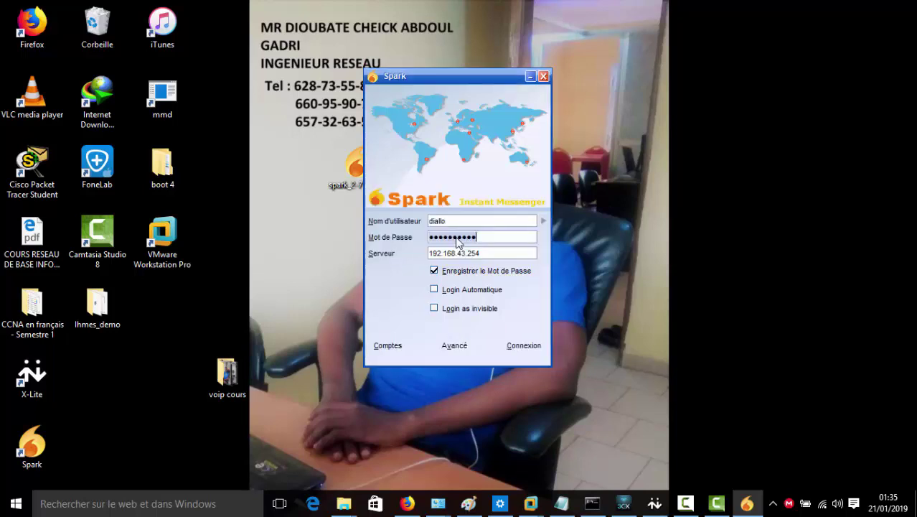
pyautogui.click(458, 223)
pyautogui.click(458, 223)
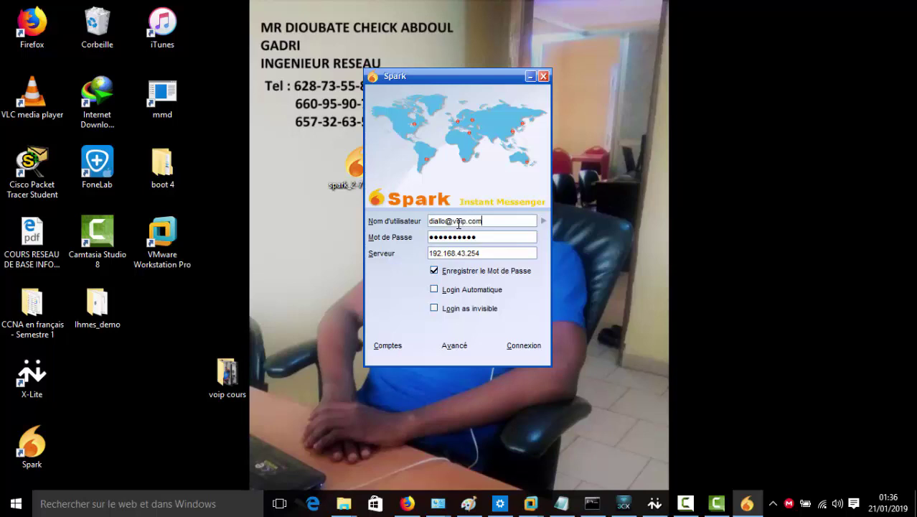
pyautogui.click(512, 347)
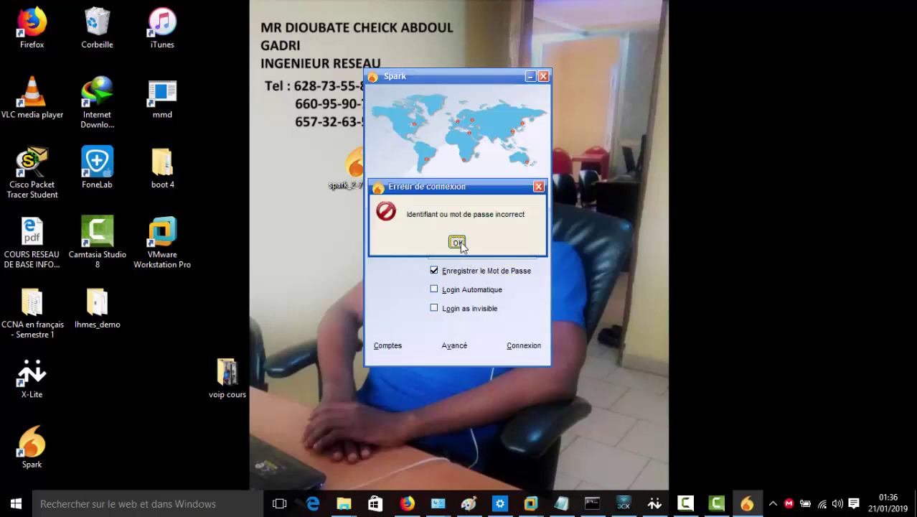
pyautogui.click(457, 241)
pyautogui.doubleClick(492, 224)
pyautogui.press('BackSpace')
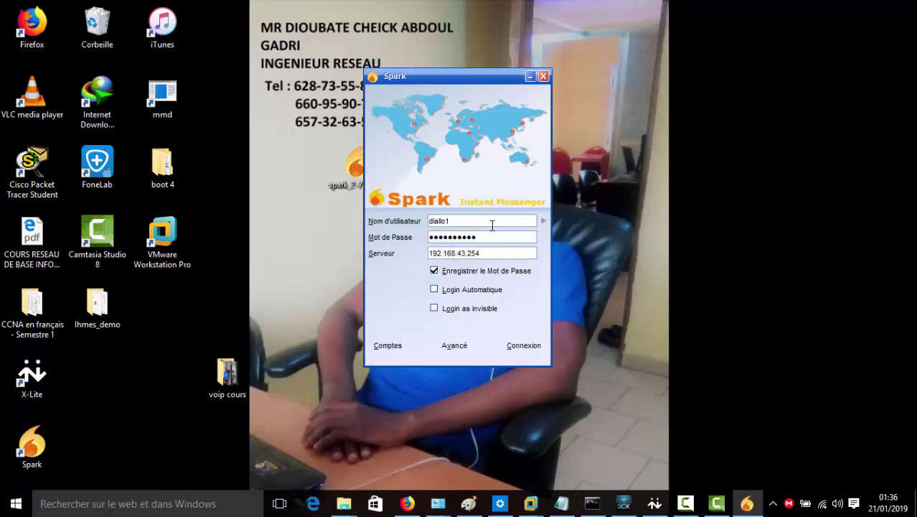
pyautogui.click(504, 344)
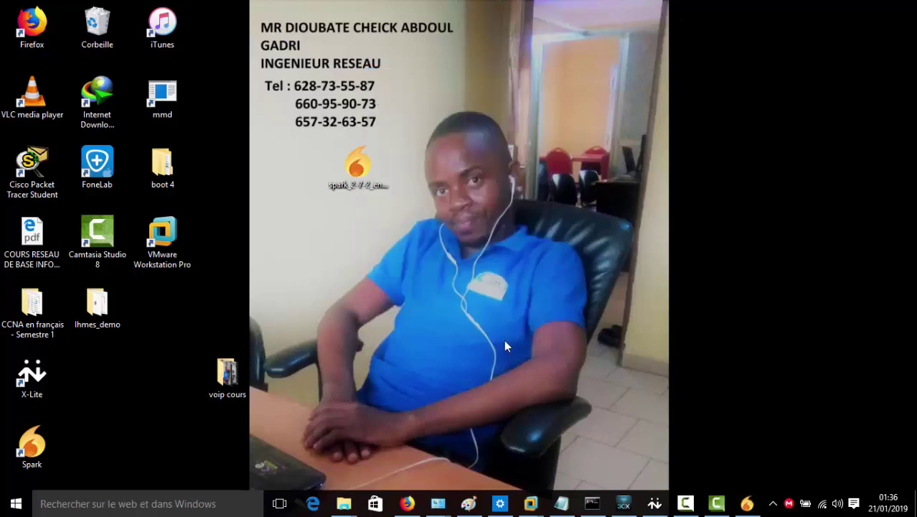
# Minimize Spark and reload Openfire's user list so the second user shows online
pyautogui.click(406, 503)
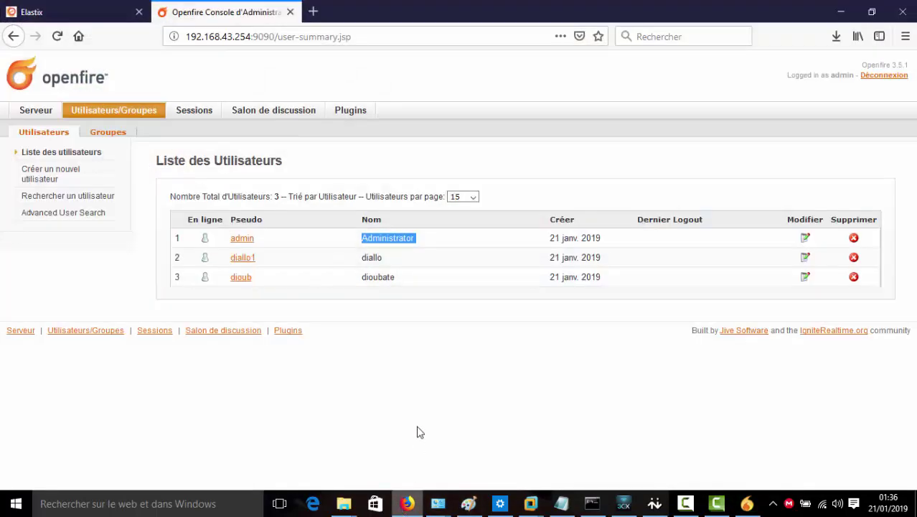
pyautogui.click(255, 264)
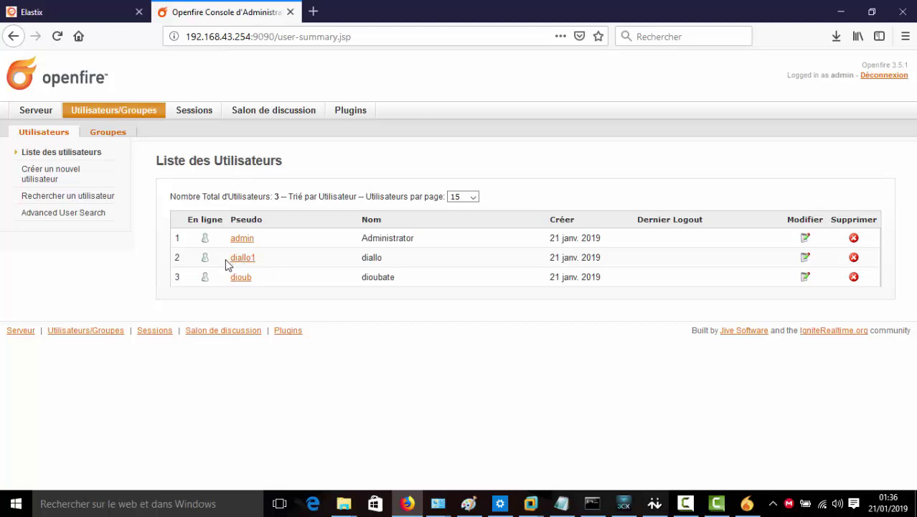
pyautogui.moveTo(226, 265); pyautogui.dragTo(252, 262)
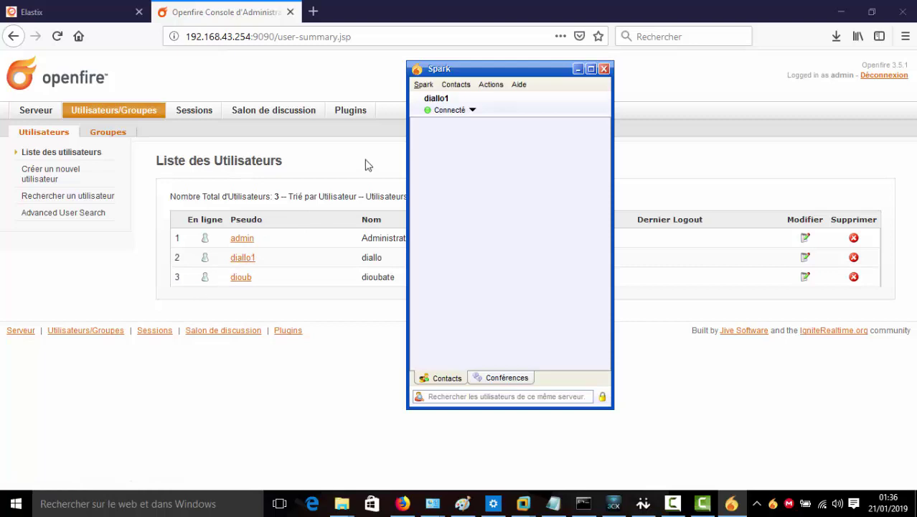
pyautogui.moveTo(445, 73); pyautogui.dragTo(450, 75)
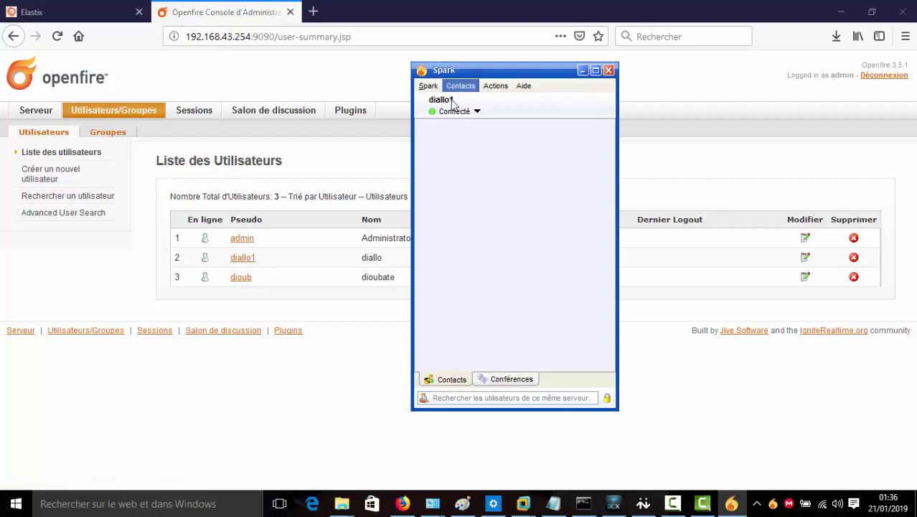
pyautogui.click(582, 70)
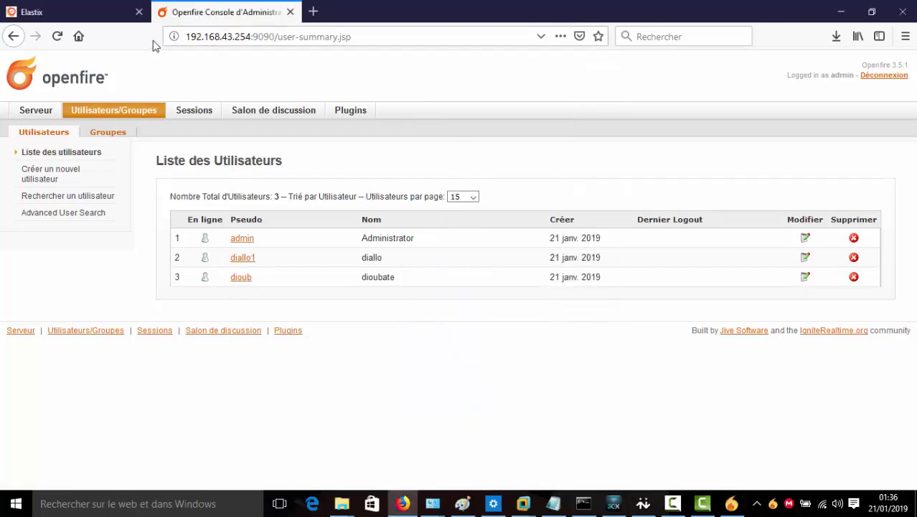
pyautogui.click(57, 37)
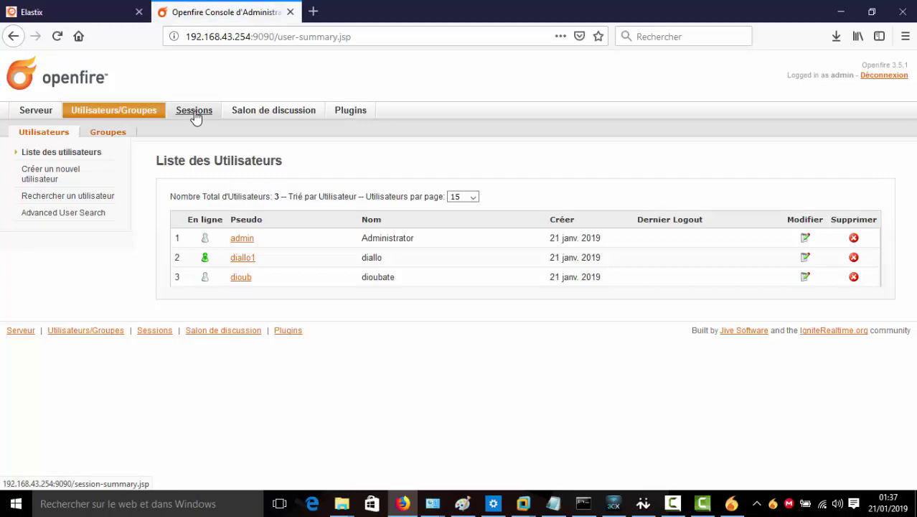
# Review Openfire's client, server and component sessions, noting Spark from 192.168.43.127, then minimize Firefox
pyautogui.click(207, 269)
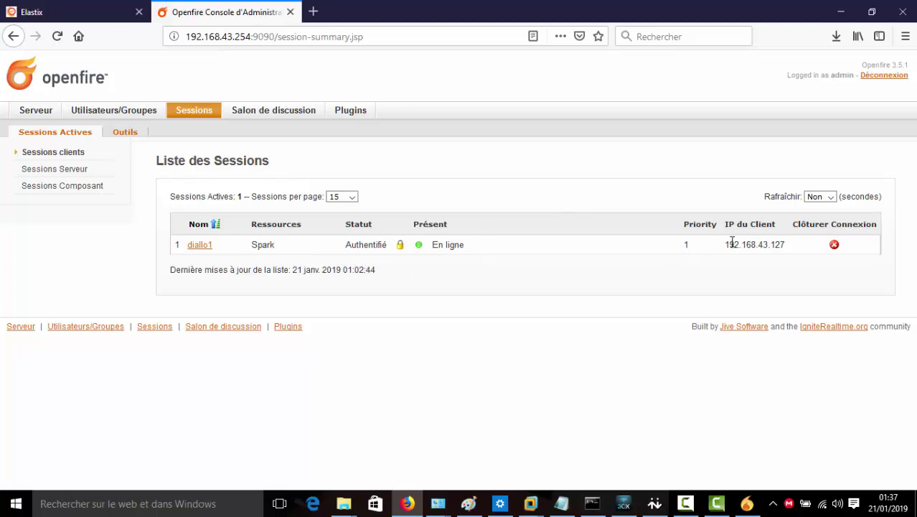
pyautogui.moveTo(726, 245); pyautogui.dragTo(784, 246)
pyautogui.click(51, 174)
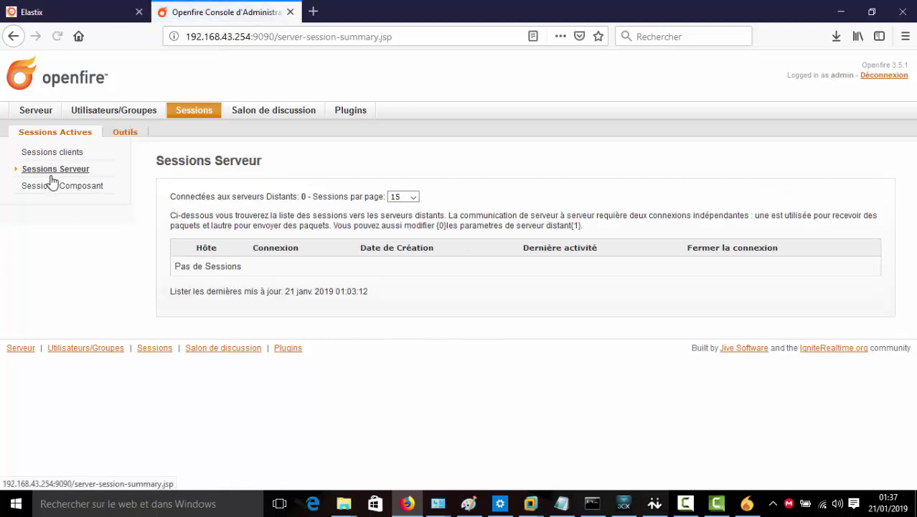
pyautogui.click(78, 195)
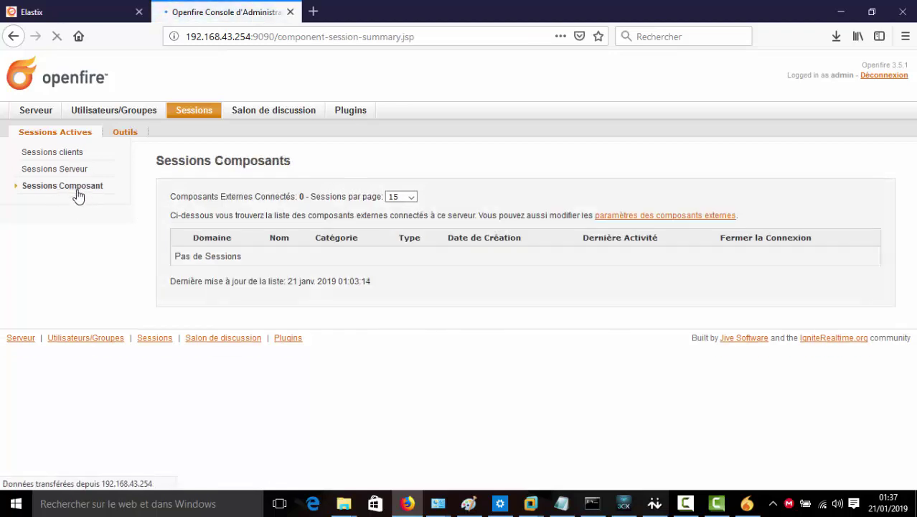
pyautogui.click(68, 155)
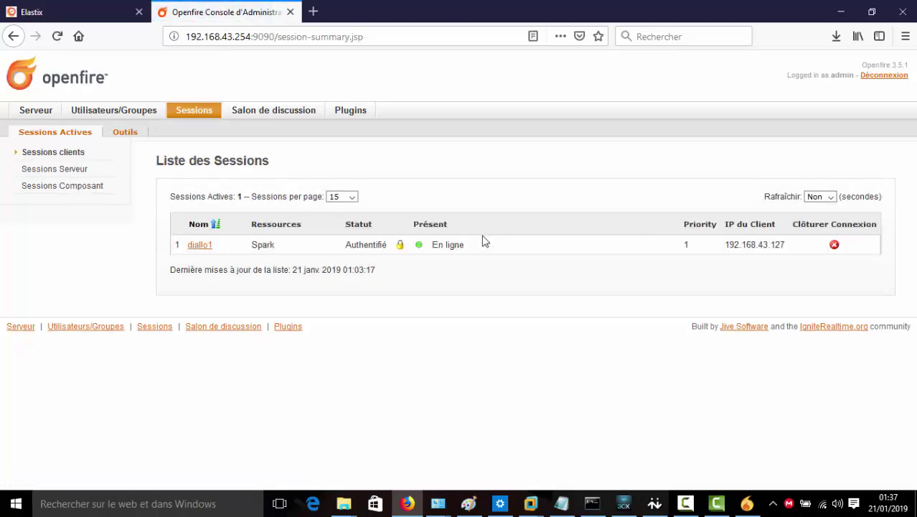
pyautogui.click(838, 13)
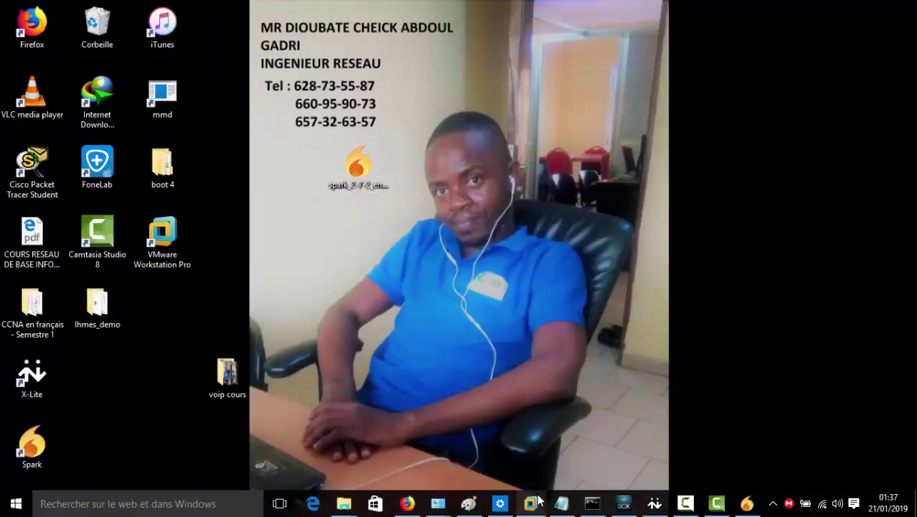
# Show the Windows 7 VM in a maximized VMware window, toggling input capture with Ctrl+Alt
pyautogui.moveTo(530, 502)
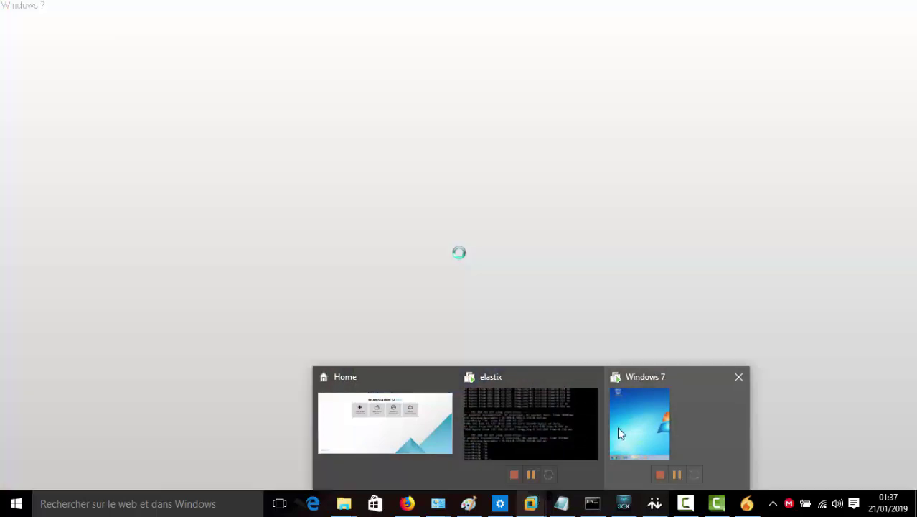
pyautogui.click(619, 429)
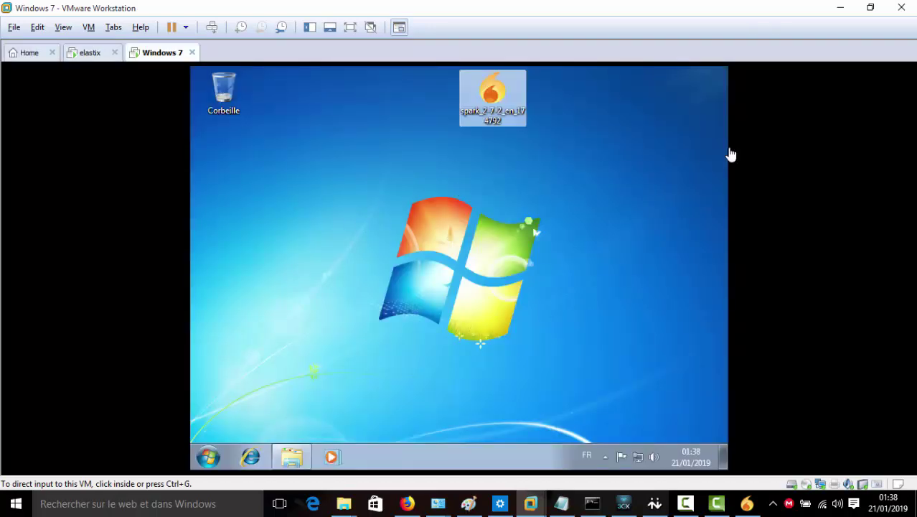
pyautogui.click(626, 167)
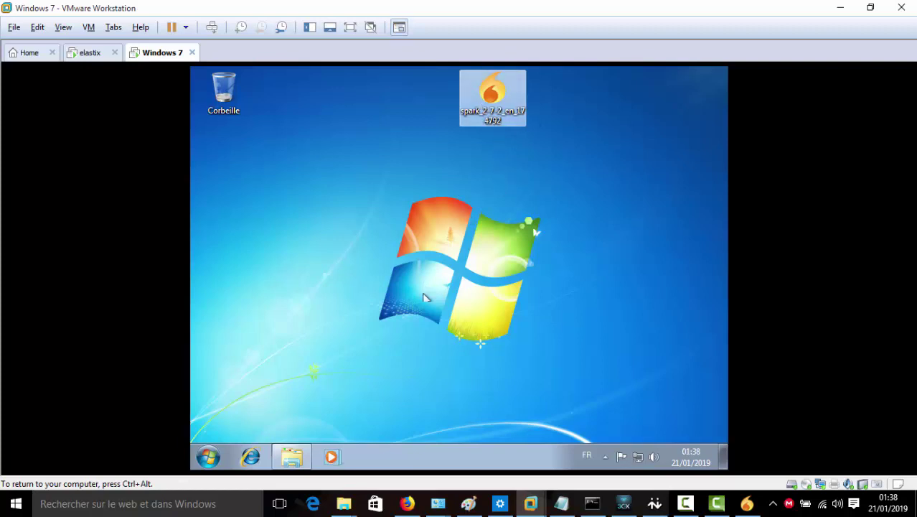
pyautogui.hotkey('ctrl', 'alt')
pyautogui.moveTo(533, 10); pyautogui.dragTo(654, 41)
pyautogui.click(641, 188)
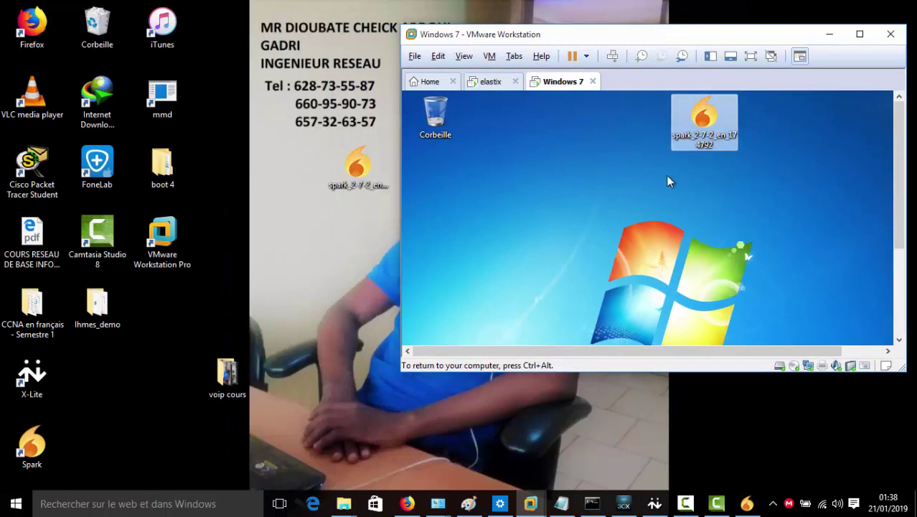
pyautogui.hotkey('ctrl', 'alt')
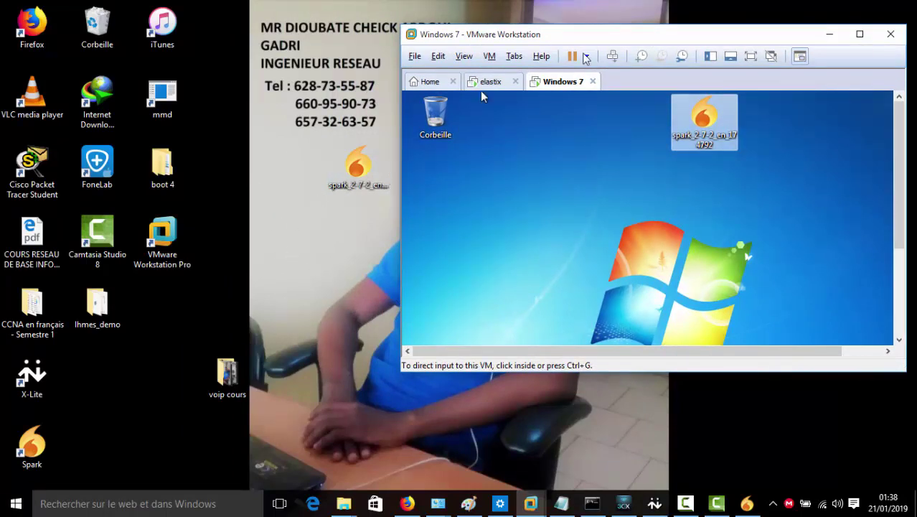
pyautogui.click(859, 36)
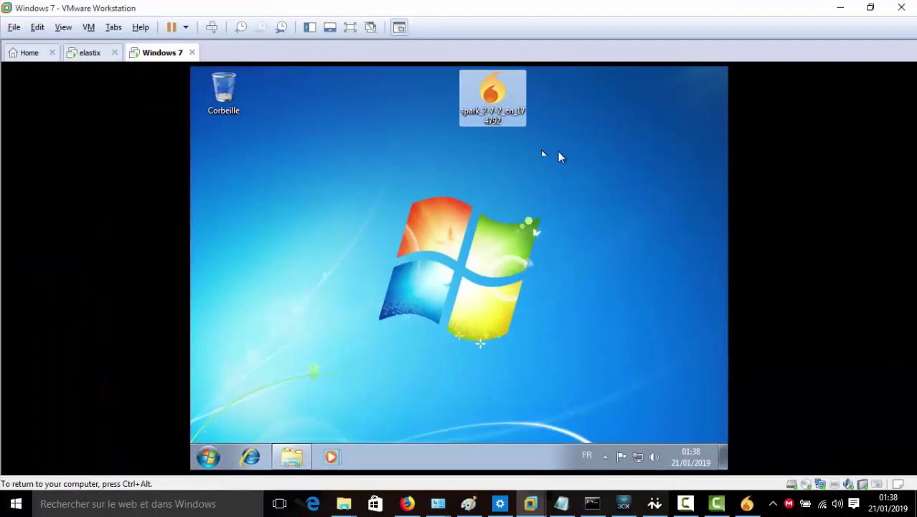
pyautogui.click(366, 73)
pyautogui.hotkey('ctrl', 'alt')
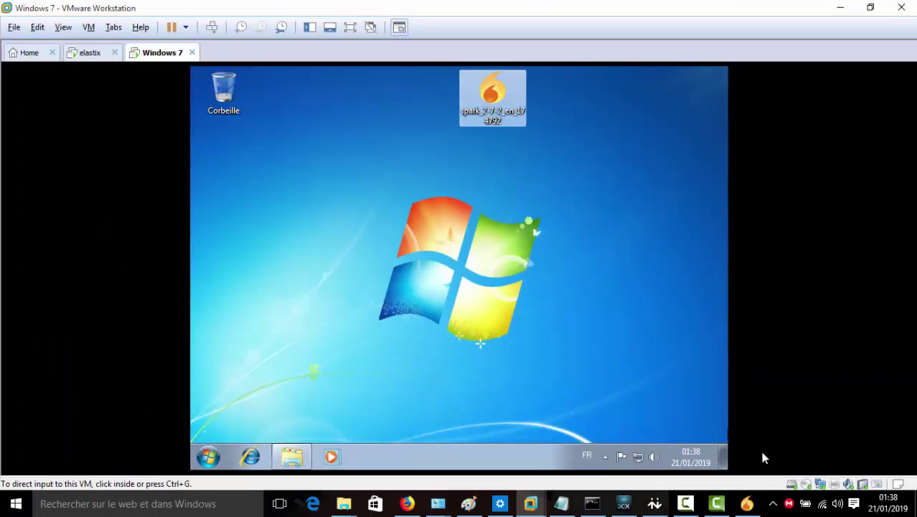
pyautogui.click(820, 486)
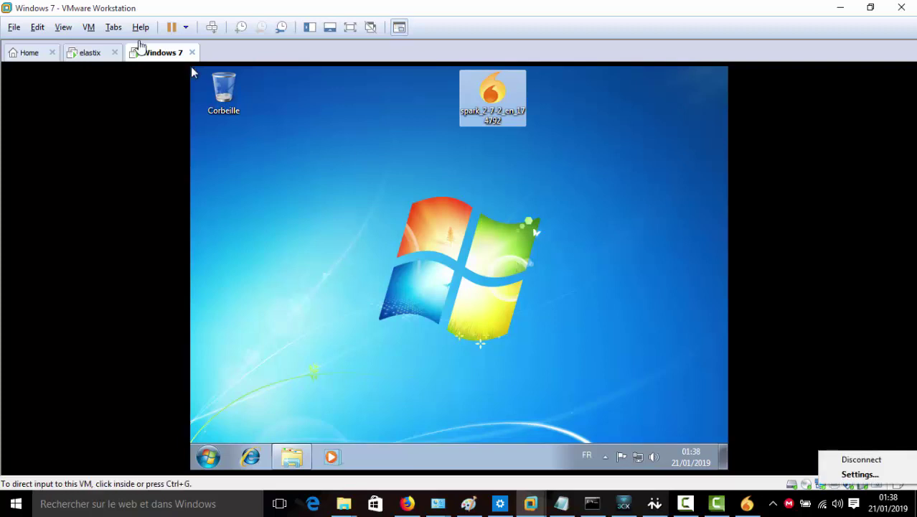
# Change the Windows 7 VM's network adapter from NAT to Bridged, replicating physical connection state
pyautogui.click(89, 29)
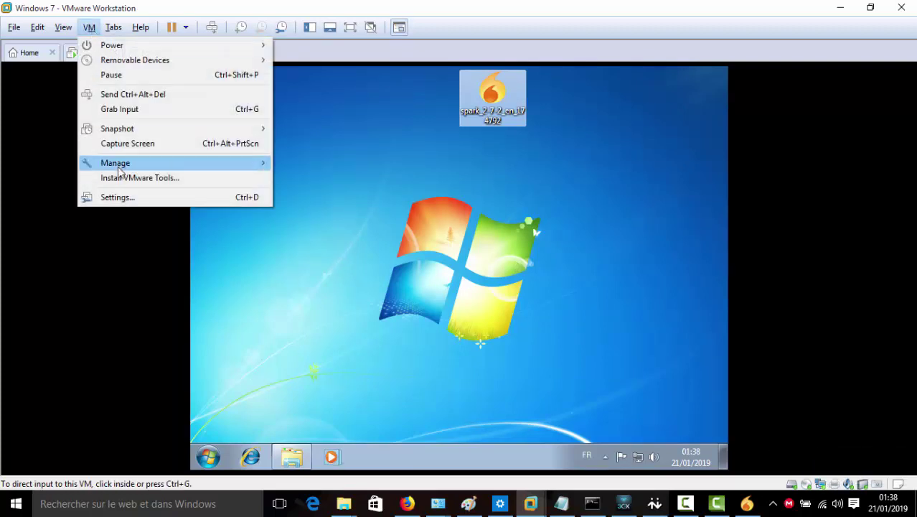
pyautogui.click(119, 198)
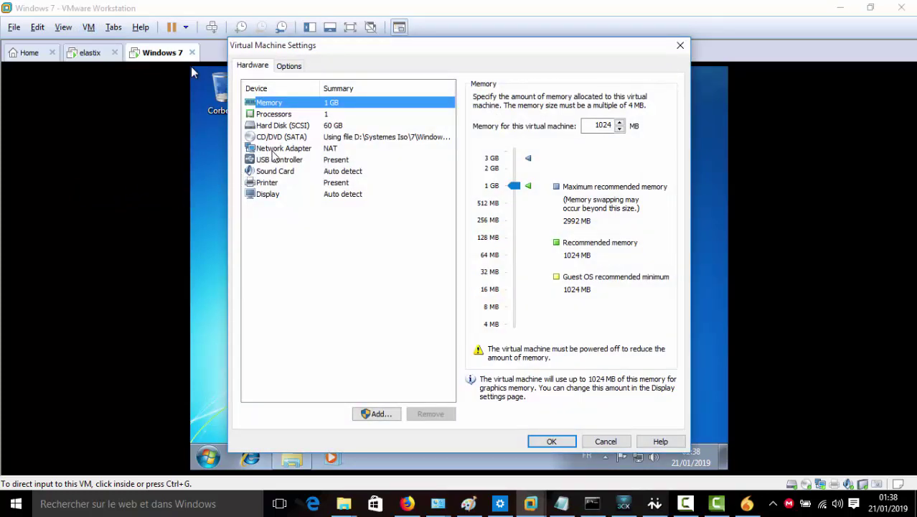
pyautogui.click(276, 149)
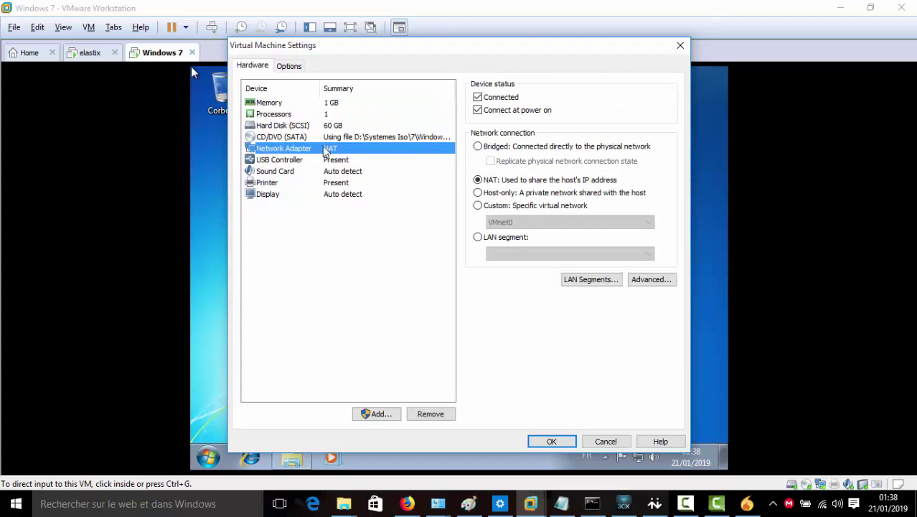
pyautogui.click(477, 147)
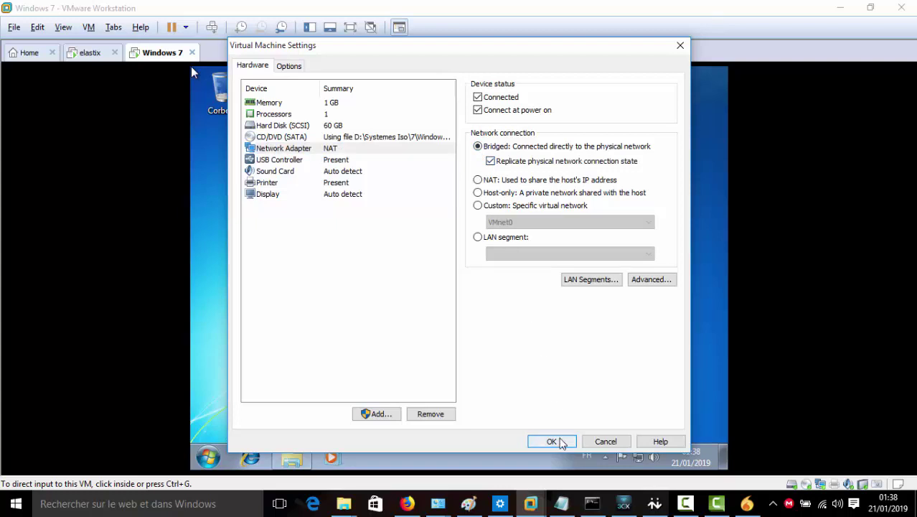
pyautogui.click(559, 441)
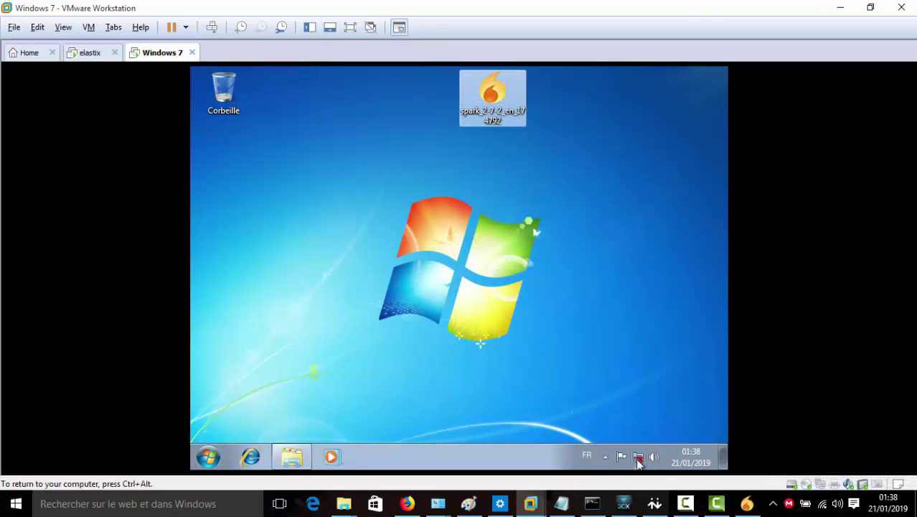
pyautogui.moveTo(645, 465)
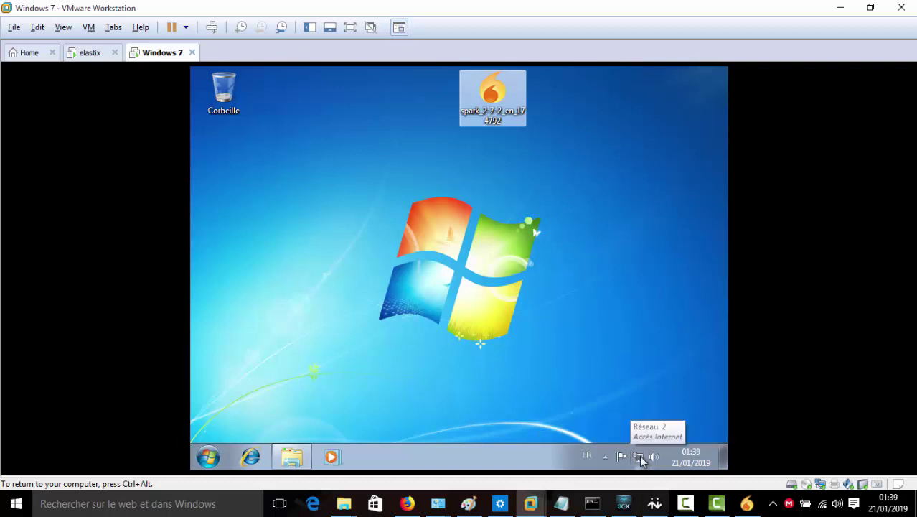
pyautogui.rightClick(640, 455)
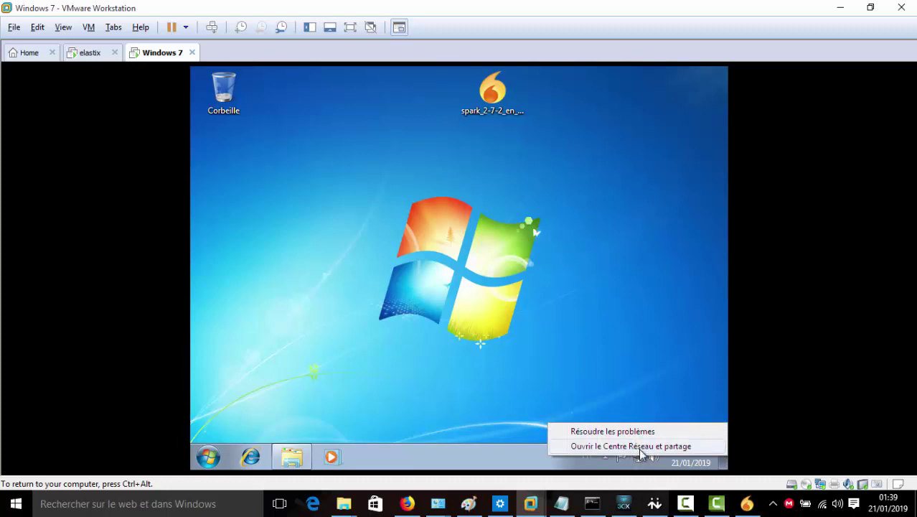
pyautogui.click(639, 446)
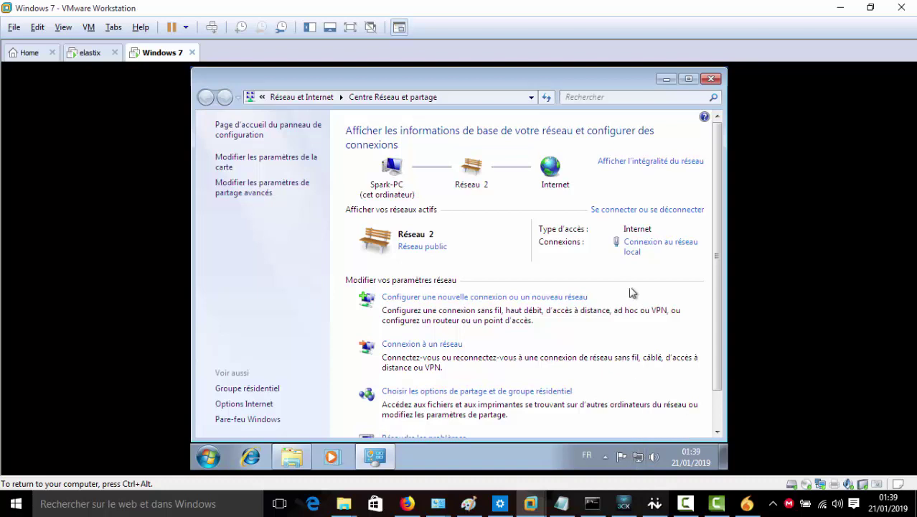
pyautogui.click(632, 253)
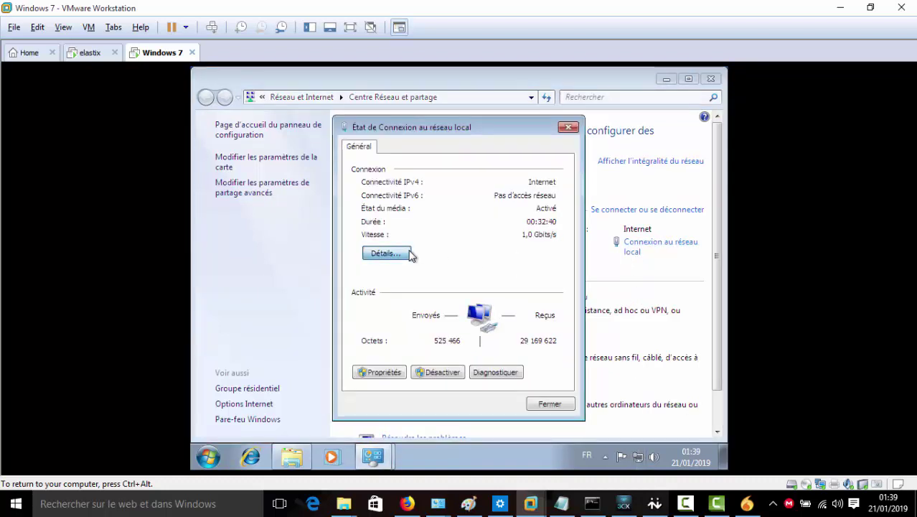
pyautogui.click(388, 253)
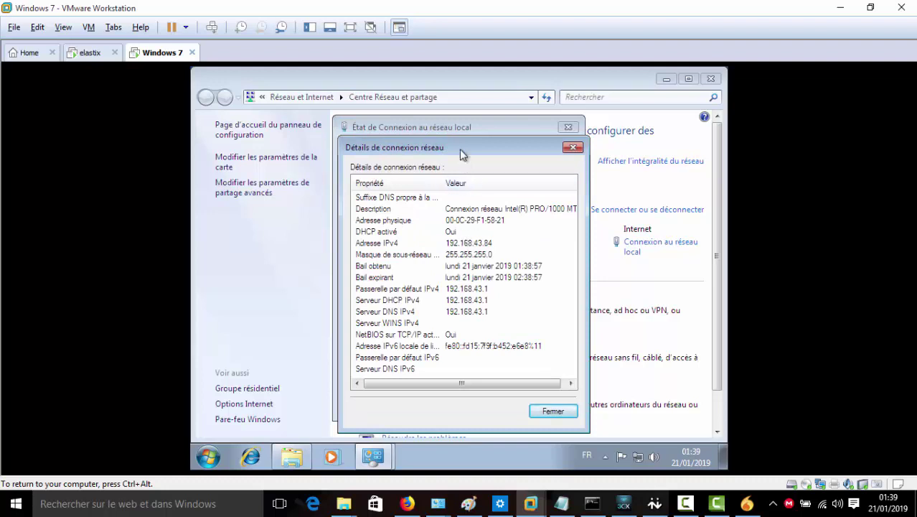
pyautogui.moveTo(463, 148); pyautogui.dragTo(488, 137)
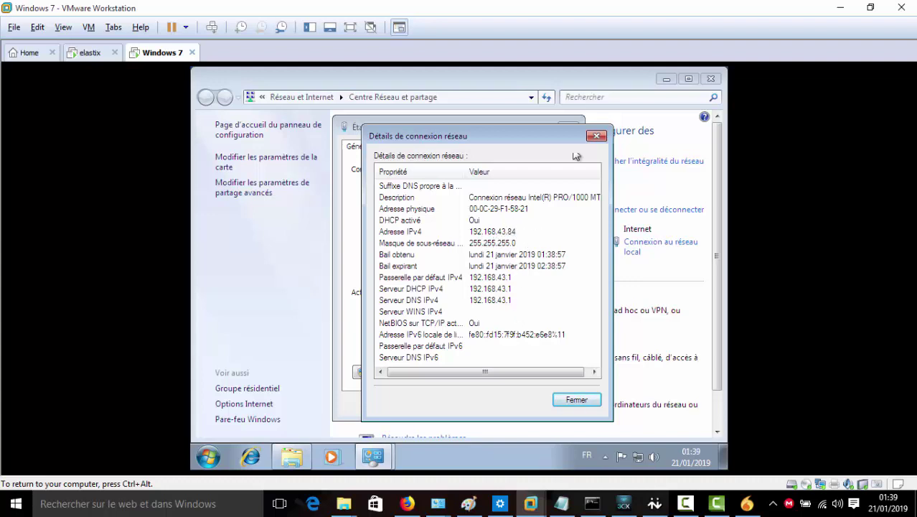
pyautogui.click(597, 136)
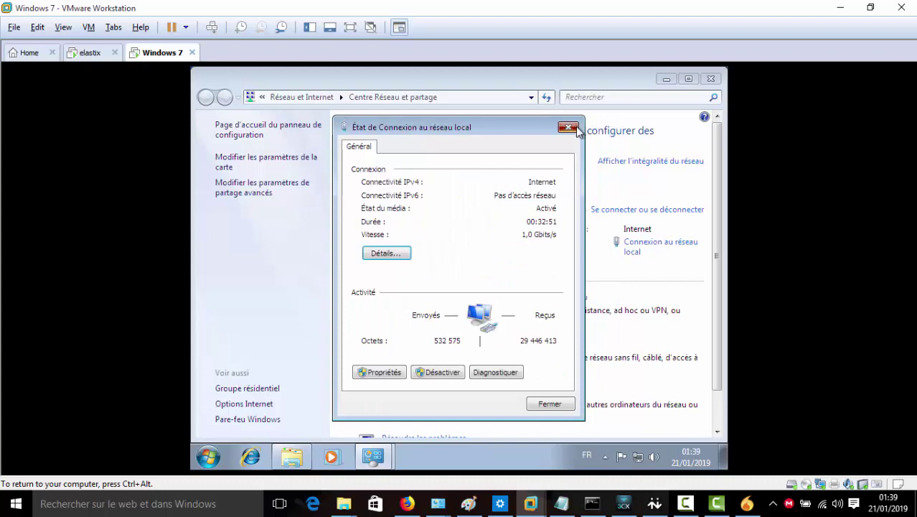
pyautogui.click(574, 127)
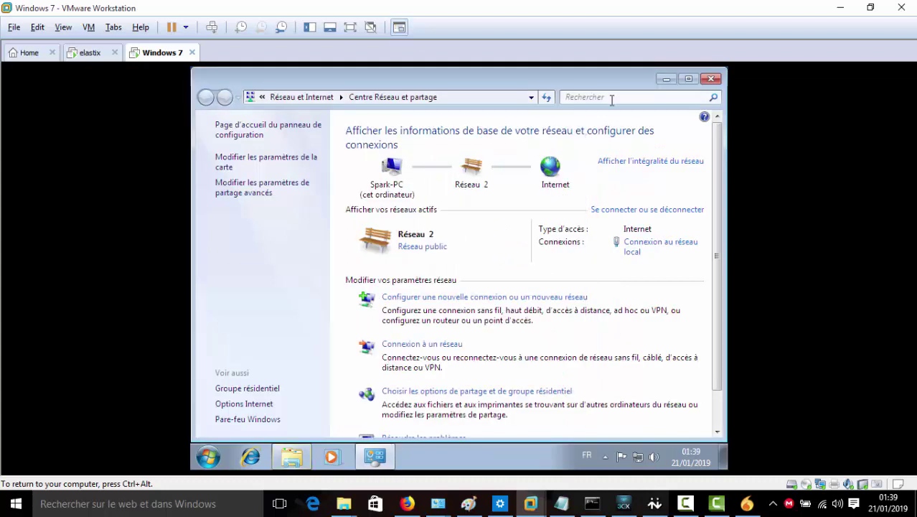
pyautogui.click(711, 78)
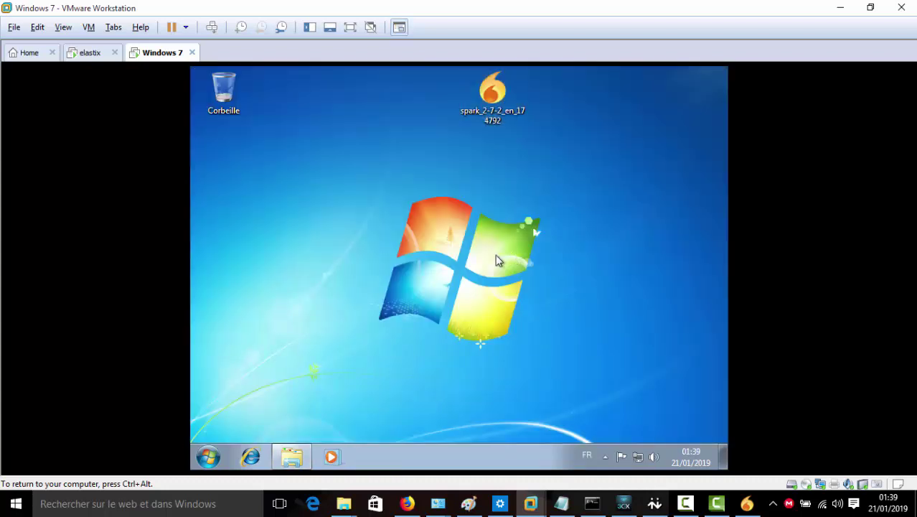
# Ping the Openfire server 192.168.43.254 from a command prompt in the Windows 7 VM
pyautogui.press('super+r')
pyautogui.write('c')
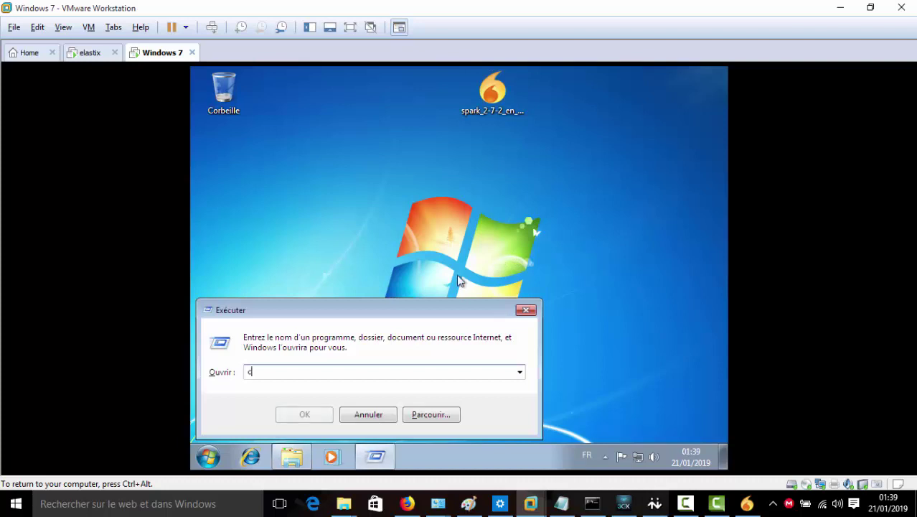
pyautogui.write('md')
pyautogui.press('Return')
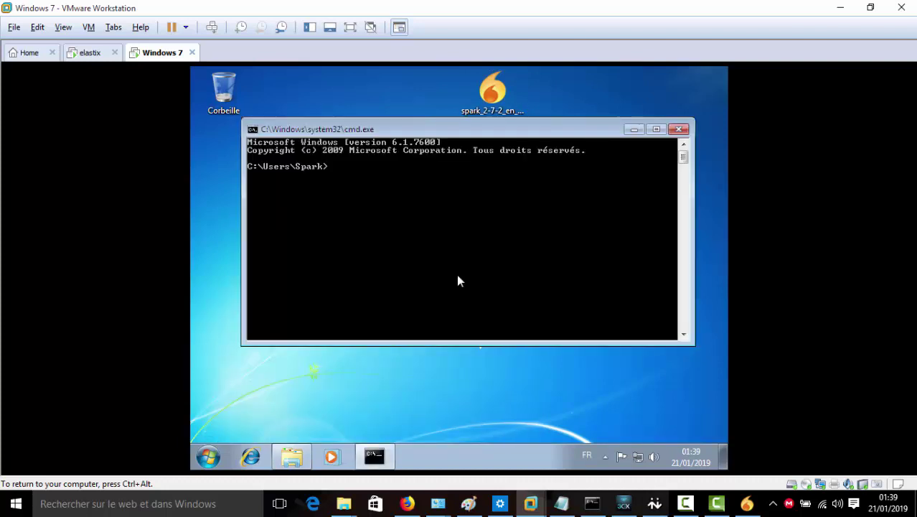
pyautogui.write('ping 192.168.43.254')
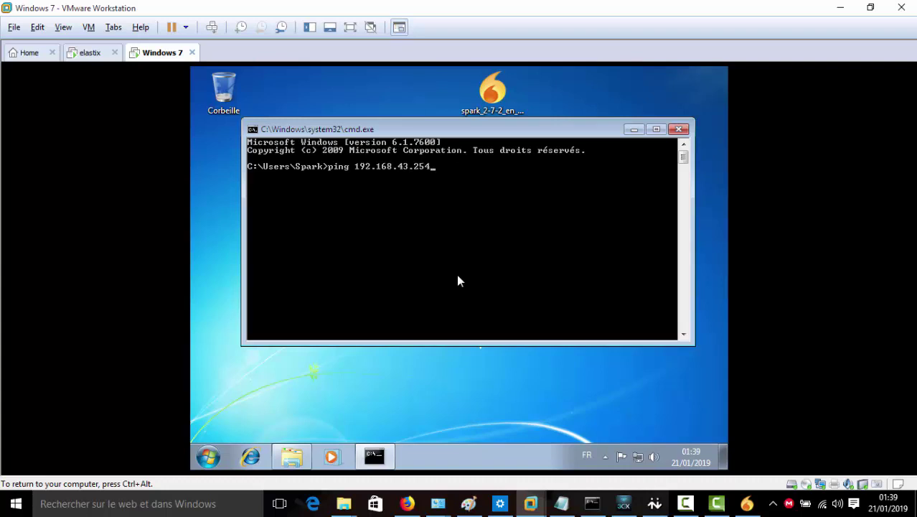
pyautogui.press('Return')
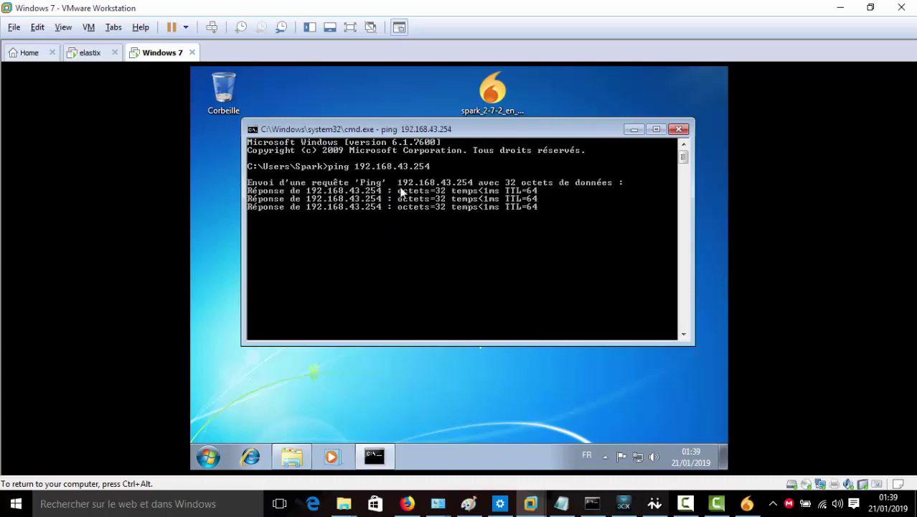
pyautogui.click(678, 130)
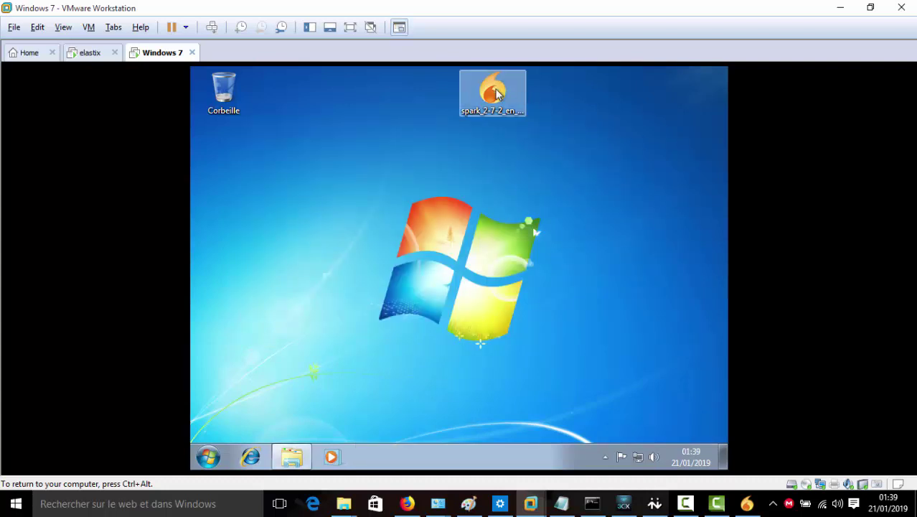
# Move the Spark installer icon lower on the desktop and restore the VMware window
pyautogui.moveTo(497, 91); pyautogui.dragTo(496, 169)
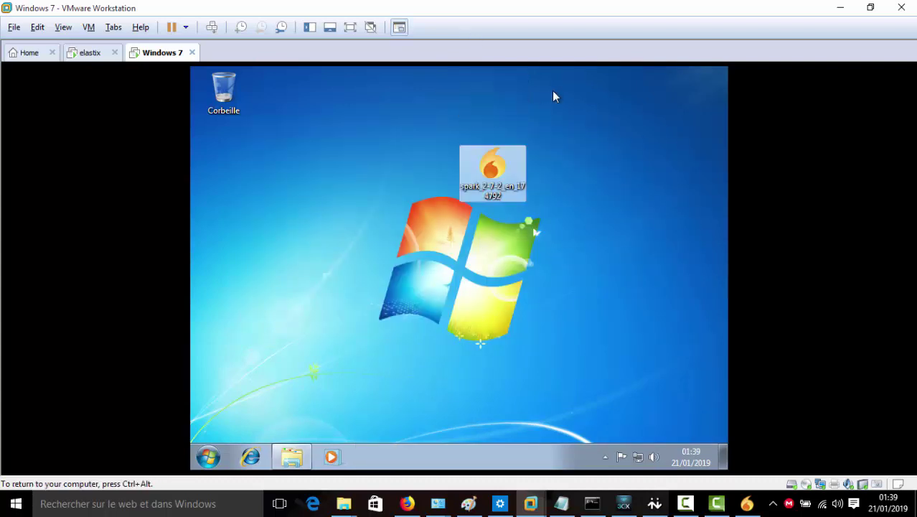
pyautogui.click(869, 7)
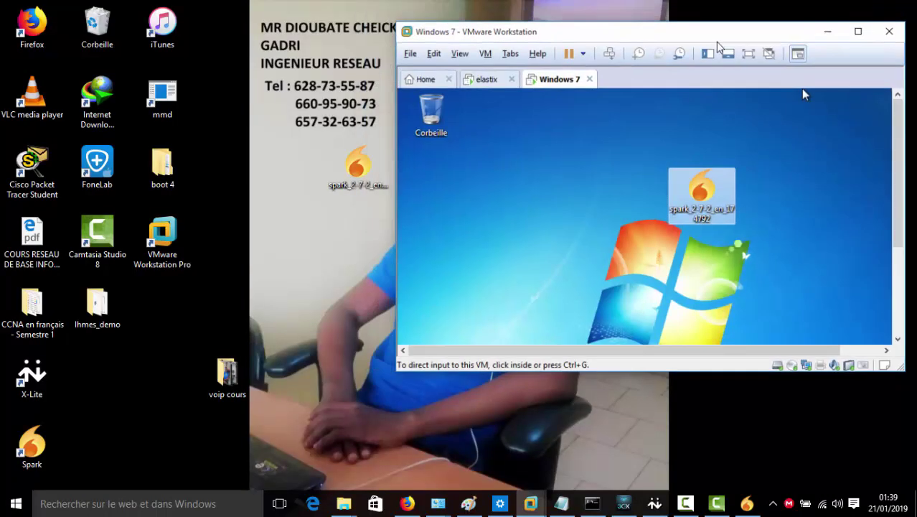
pyautogui.moveTo(711, 45); pyautogui.dragTo(757, 67)
pyautogui.click(580, 147)
# Check the elastix console's ping output, then return to the Windows 7 tab
pyautogui.click(535, 109)
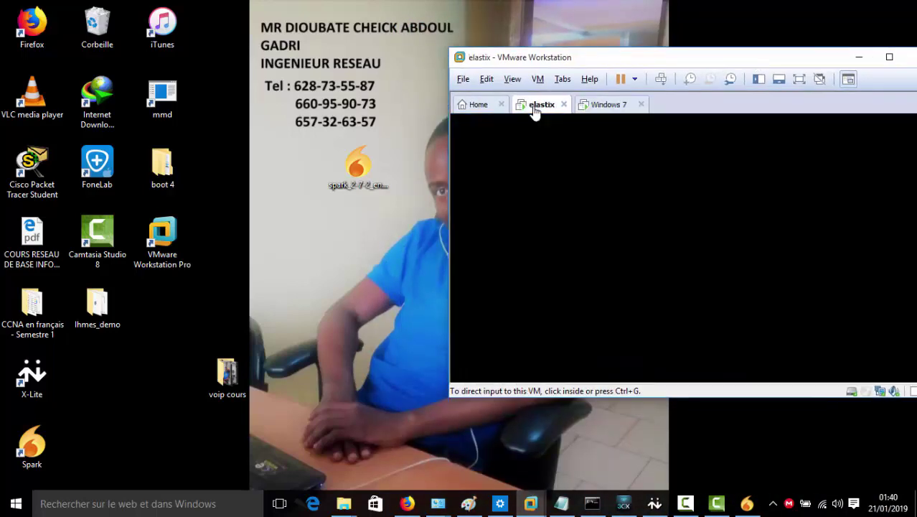
pyautogui.click(583, 223)
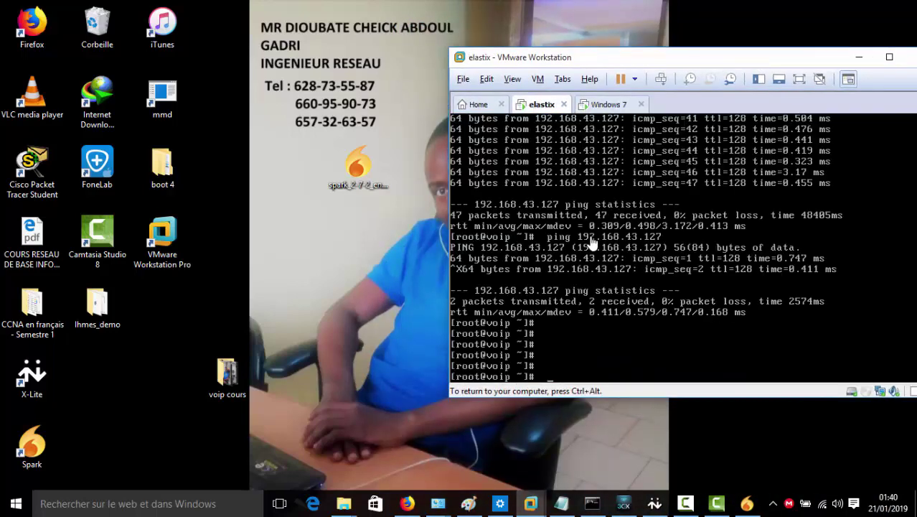
pyautogui.press('Return')
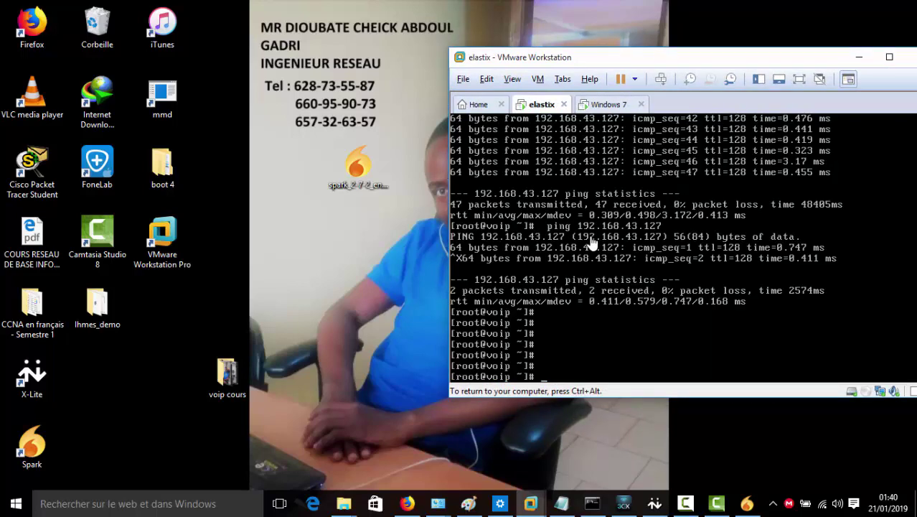
pyautogui.hotkey('ctrl', 'alt')
pyautogui.click(613, 108)
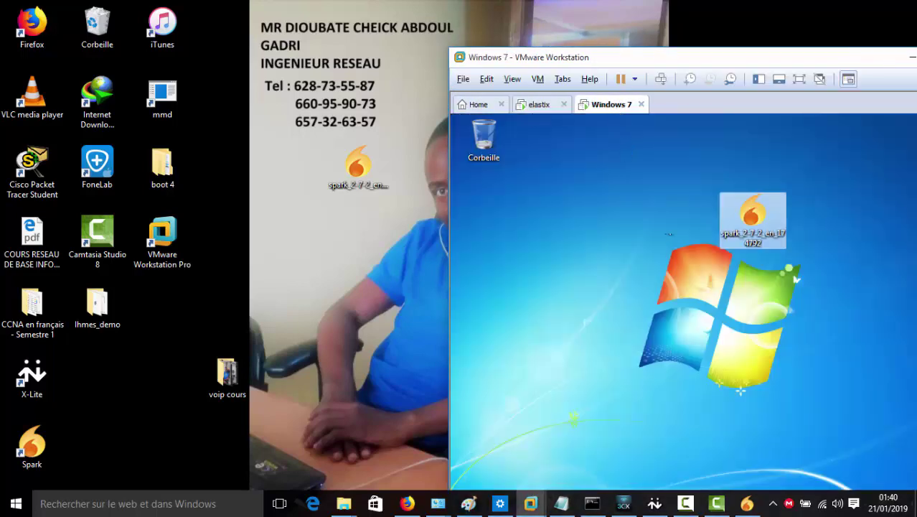
# Check the elastix ping output and host network status, then maximize the VMware window
pyautogui.moveTo(651, 57); pyautogui.dragTo(509, 27)
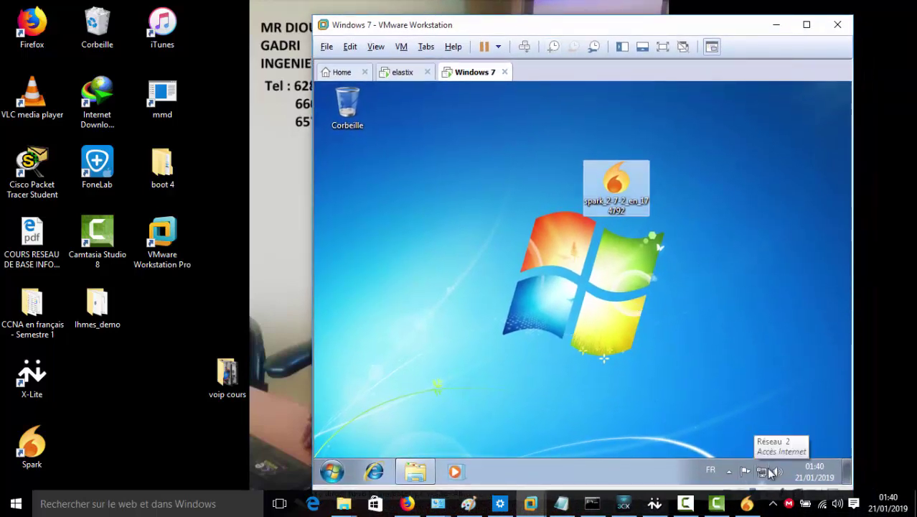
pyautogui.click(400, 73)
pyautogui.click(475, 74)
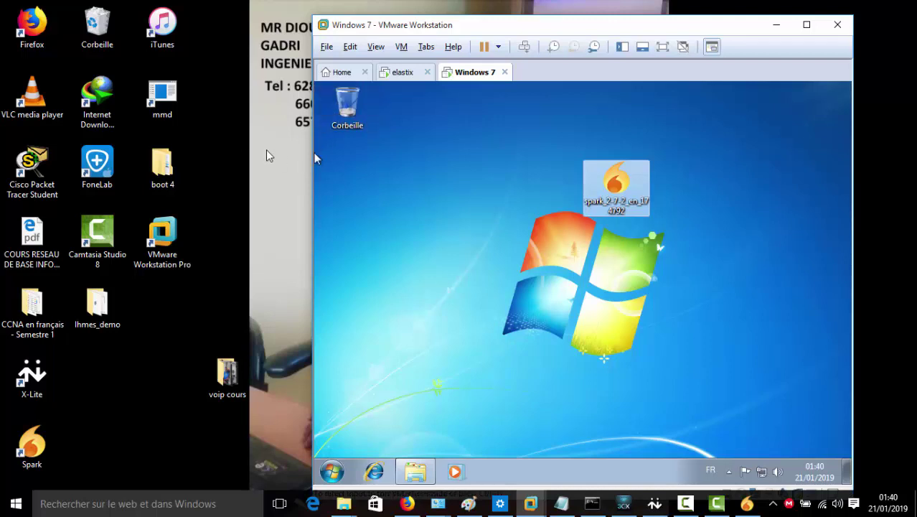
pyautogui.click(811, 502)
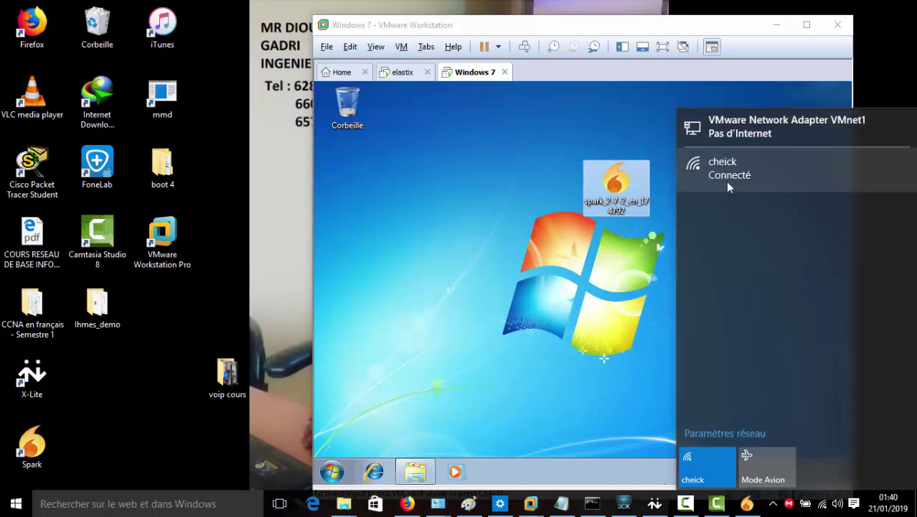
pyautogui.click(638, 27)
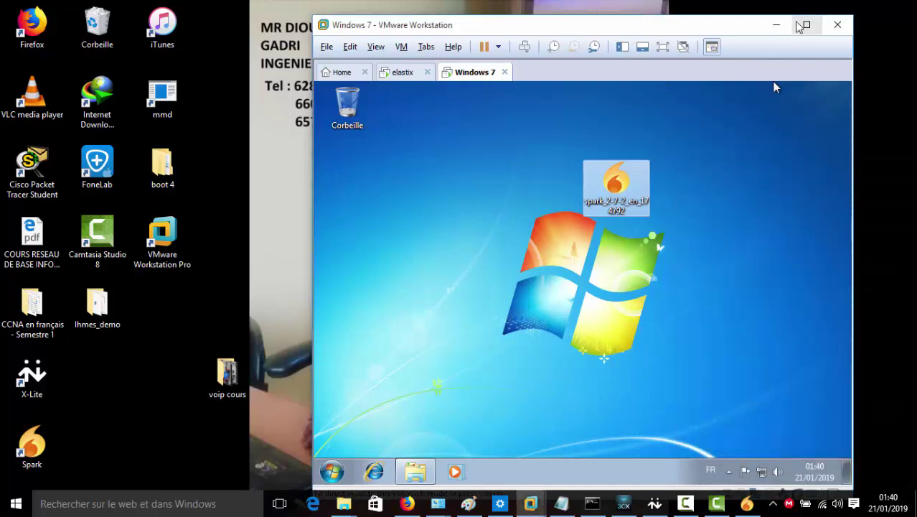
pyautogui.click(807, 24)
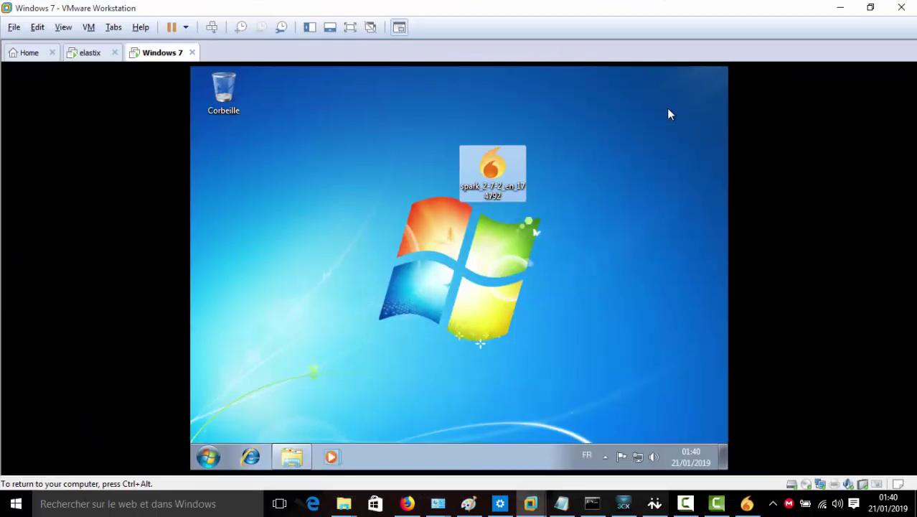
# Install Spark 2.7.2.695 in the Windows 7 VM with default settings and Run Spark ticked
pyautogui.doubleClick(498, 176)
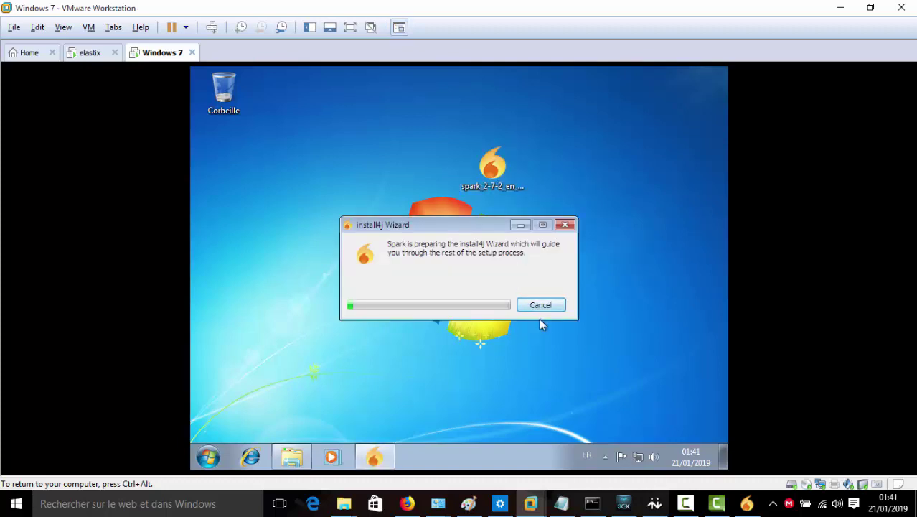
pyautogui.click(686, 507)
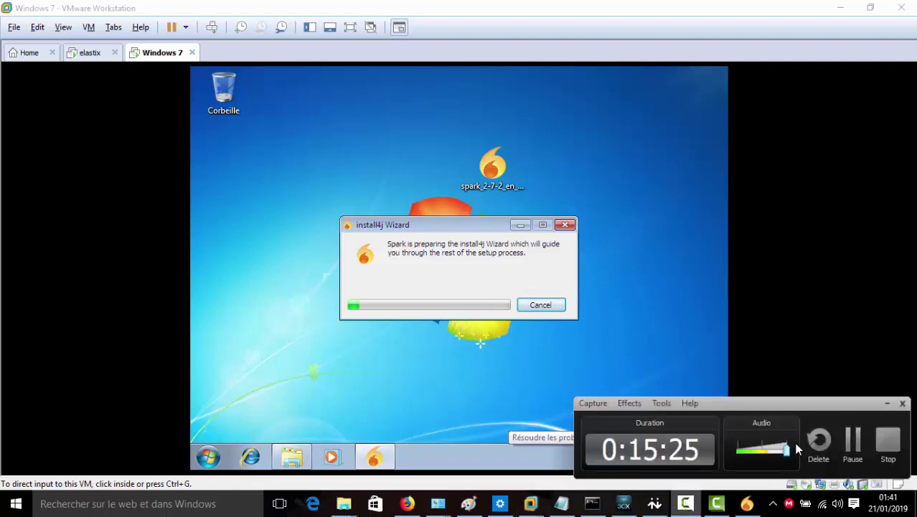
pyautogui.click(526, 307)
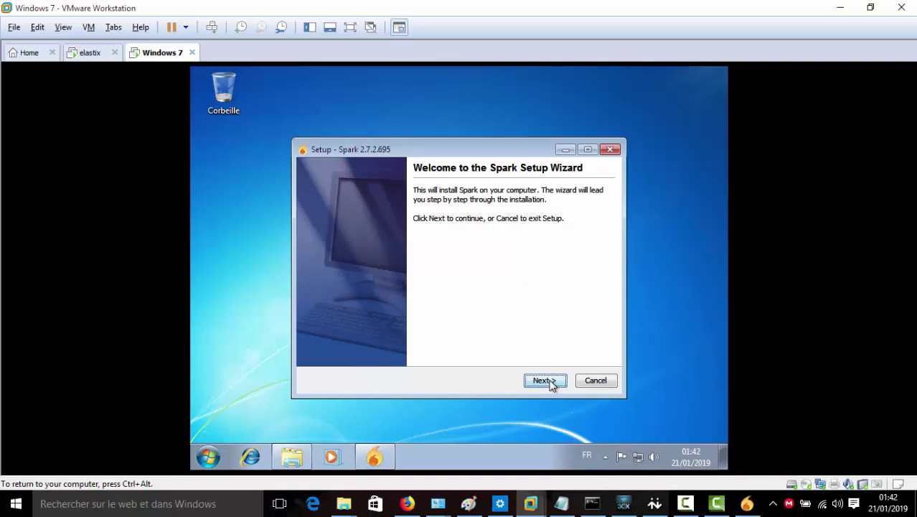
pyautogui.click(550, 382)
pyautogui.click(550, 383)
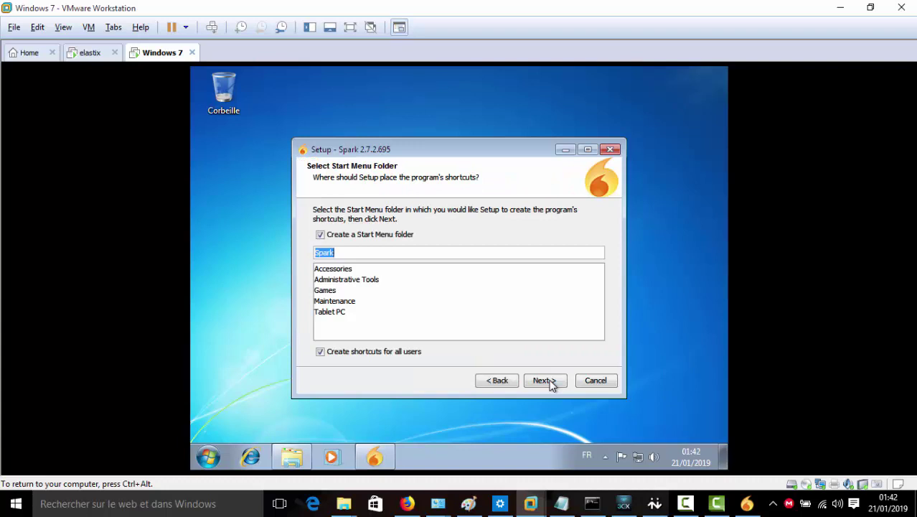
pyautogui.click(551, 383)
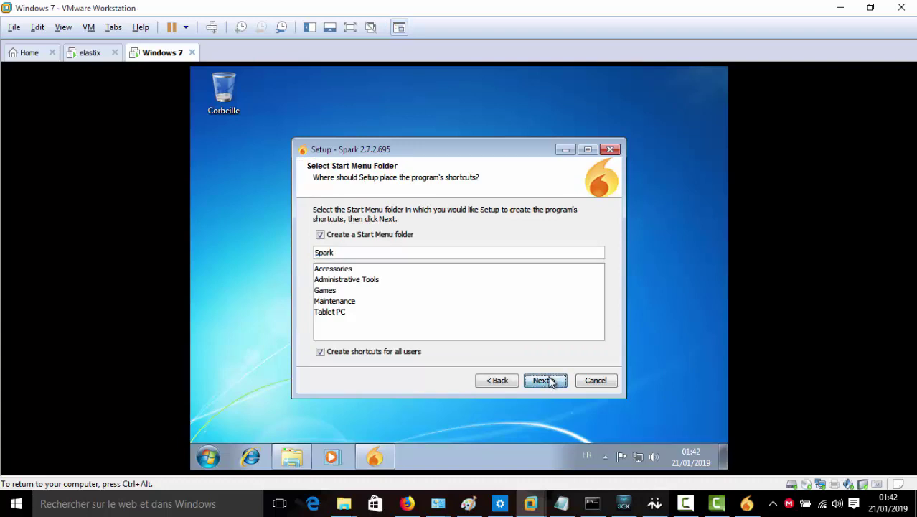
pyautogui.click(551, 382)
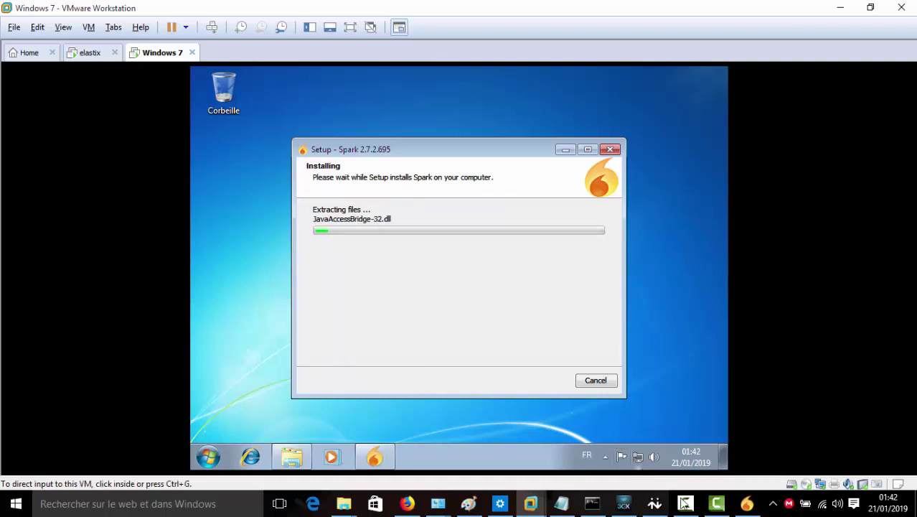
pyautogui.click(686, 505)
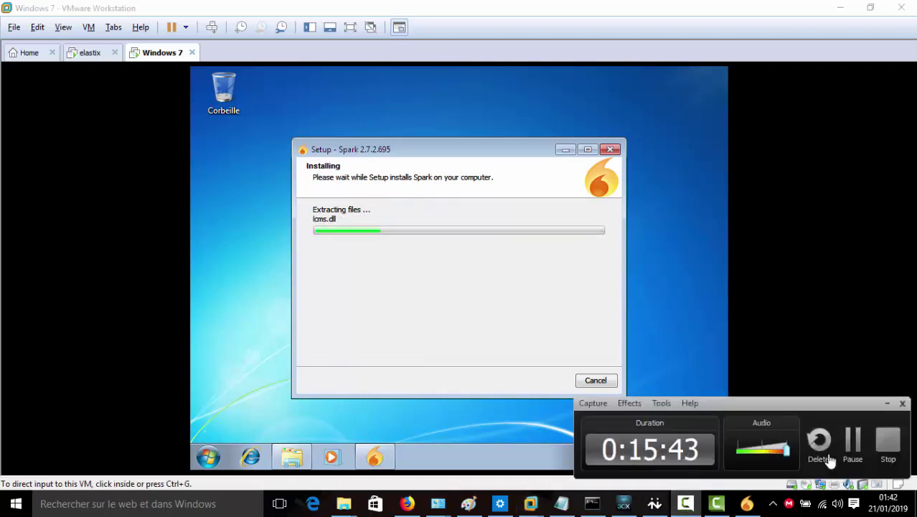
pyautogui.click(853, 453)
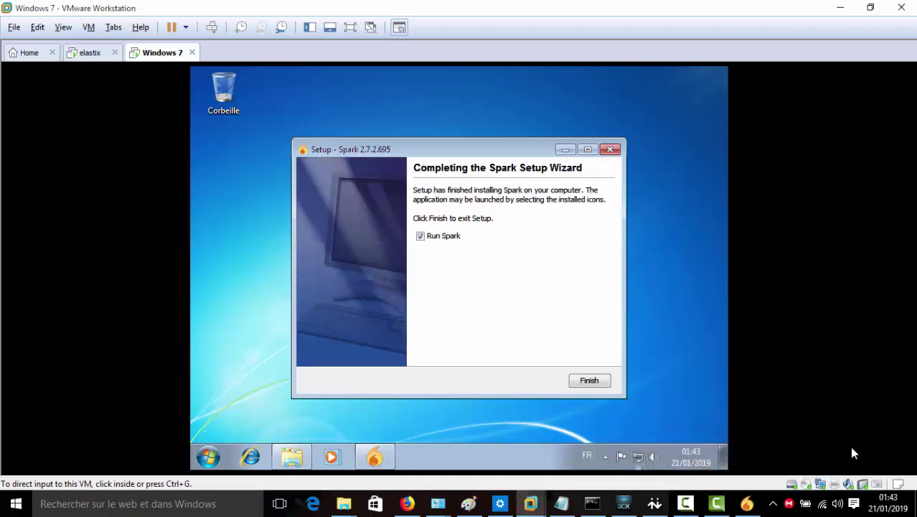
pyautogui.click(562, 344)
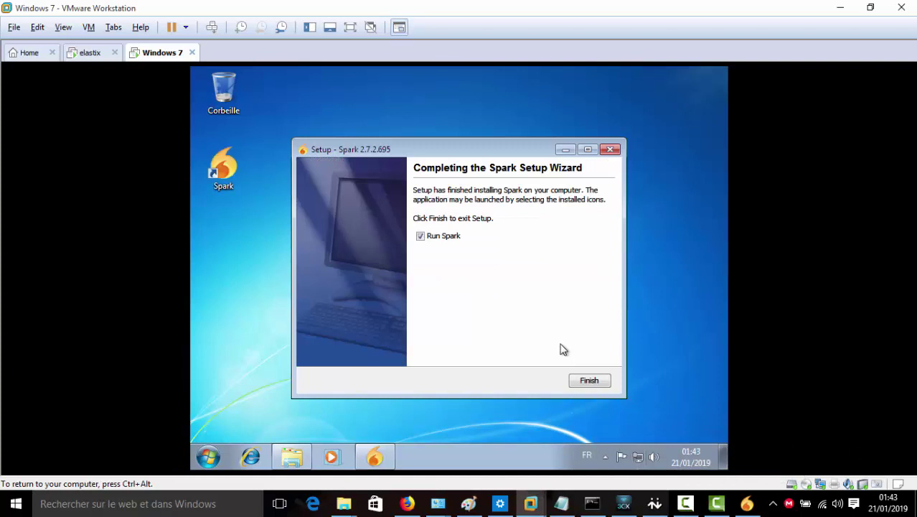
pyautogui.click(600, 381)
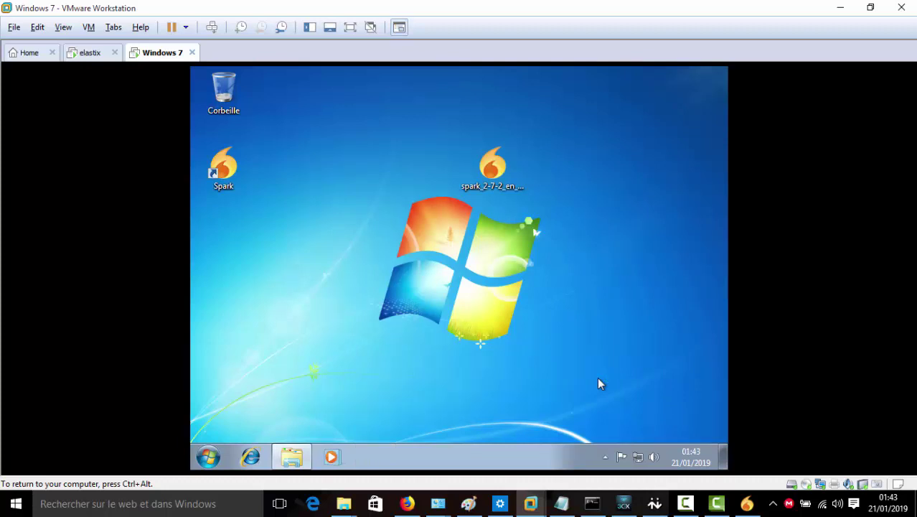
pyautogui.click(870, 7)
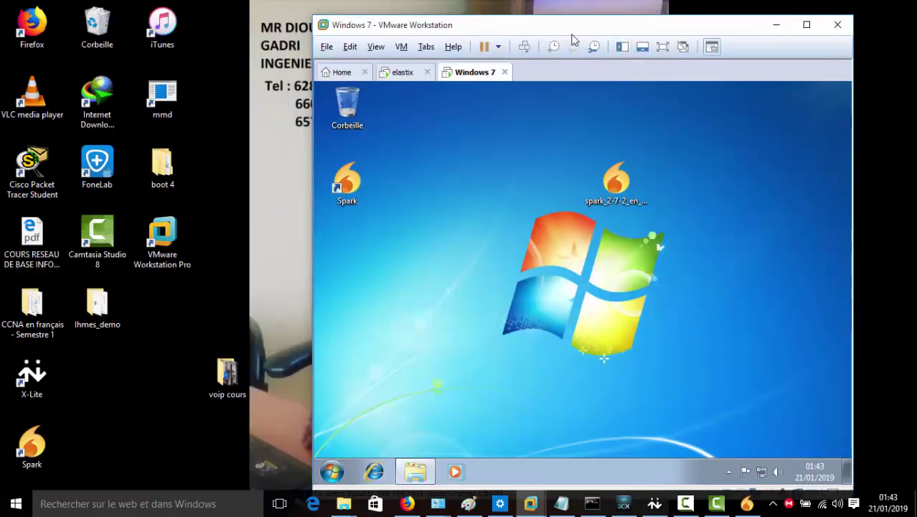
# Shift the VMware window right and bring Openfire's session list to the front
pyautogui.moveTo(574, 30); pyautogui.dragTo(609, 25)
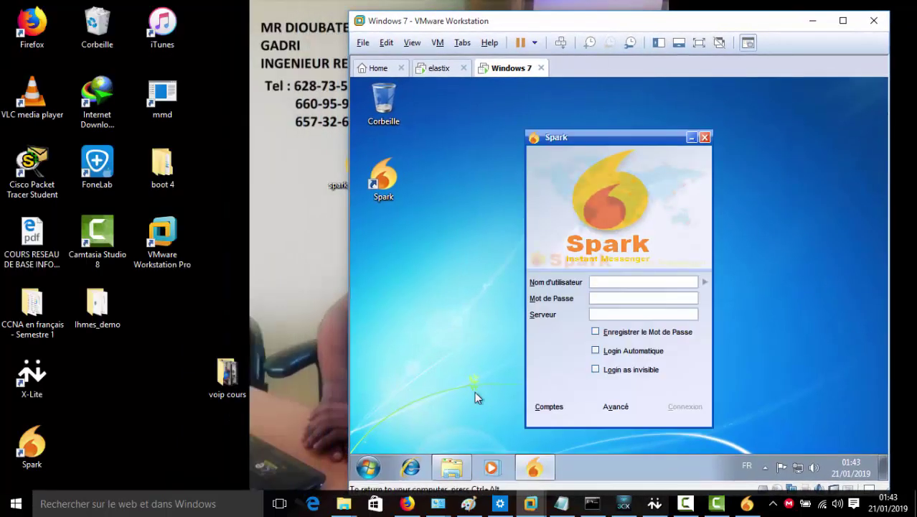
pyautogui.click(406, 503)
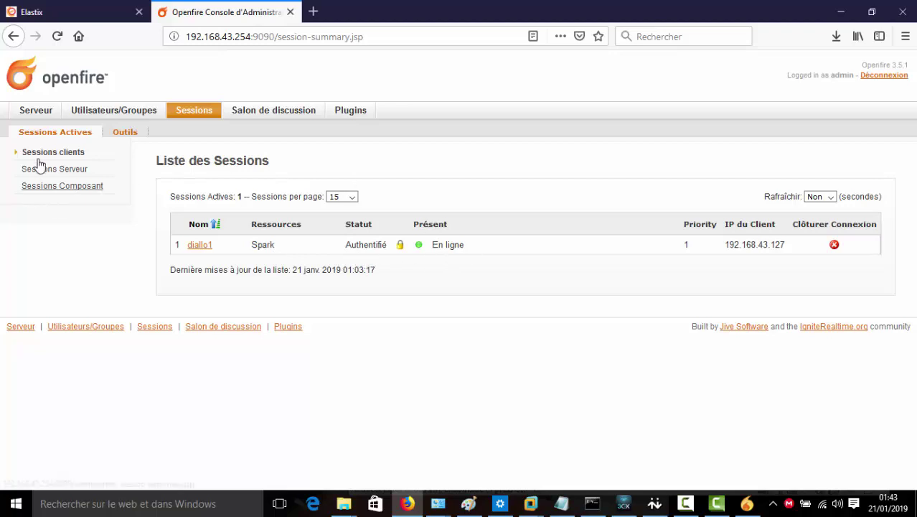
# Review the three Openfire user accounts, then hide Firefox to return to the Spark login
pyautogui.click(79, 112)
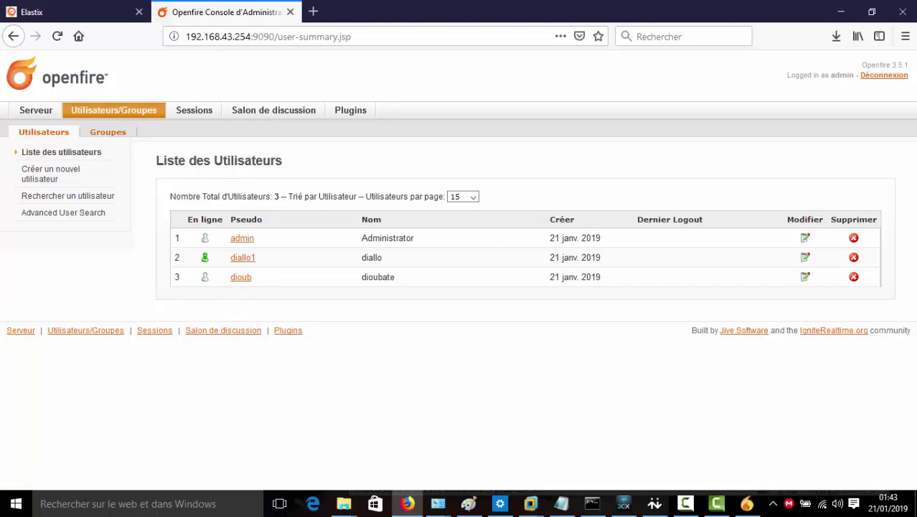
pyautogui.click(839, 11)
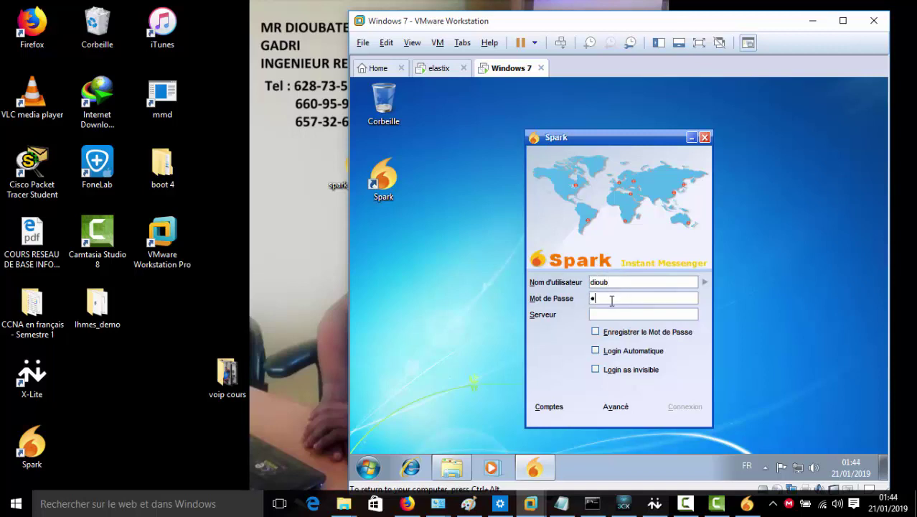
# Log in to Spark on server 192.168.43.254 with the password saved, then shift the window up
pyautogui.write('•••')
pyautogui.write('192.168.43.254')
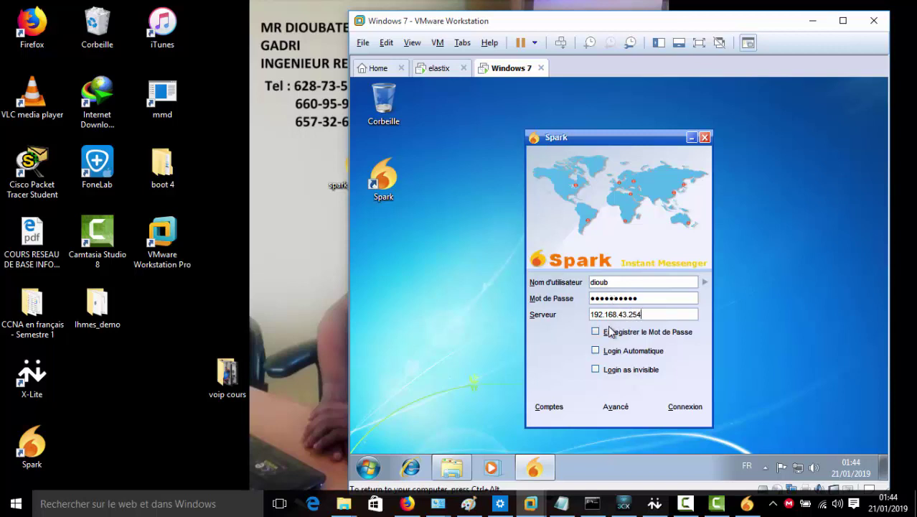
pyautogui.click(668, 407)
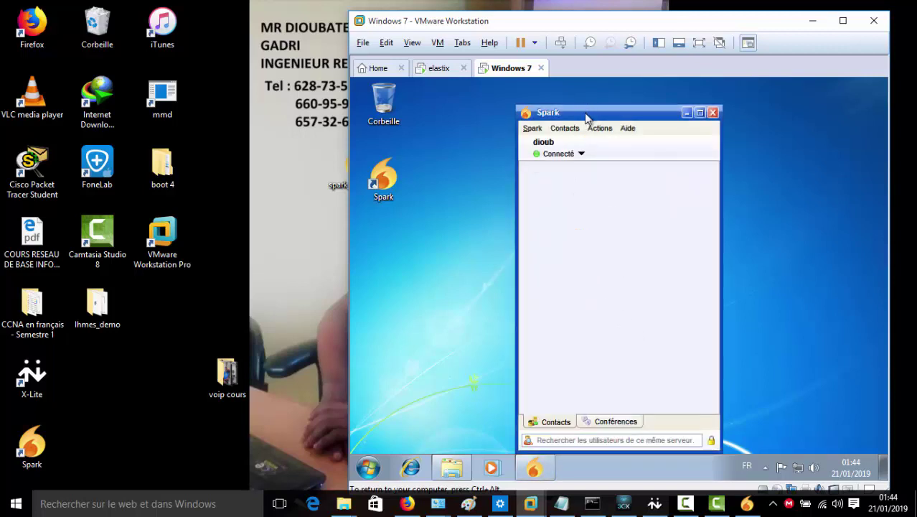
pyautogui.moveTo(590, 116); pyautogui.dragTo(586, 106)
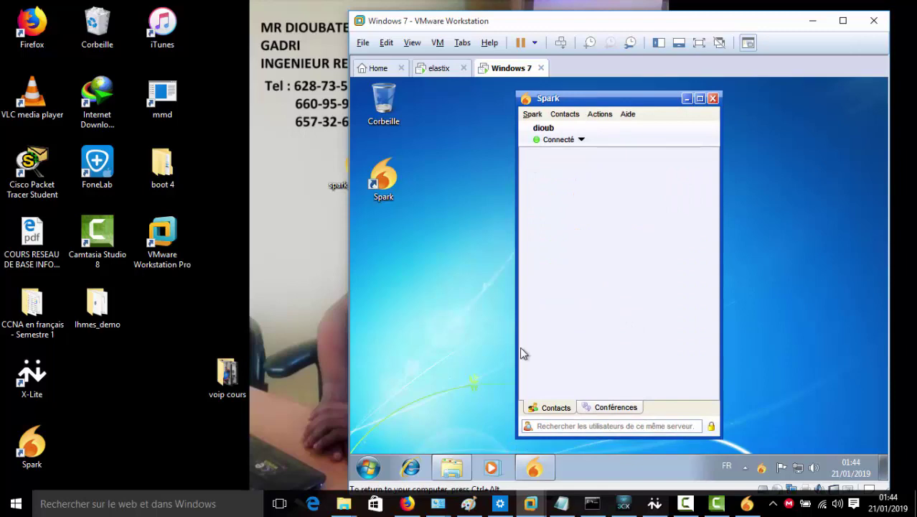
# Bring the Openfire users page forward and refresh it to update online status
pyautogui.moveTo(416, 505)
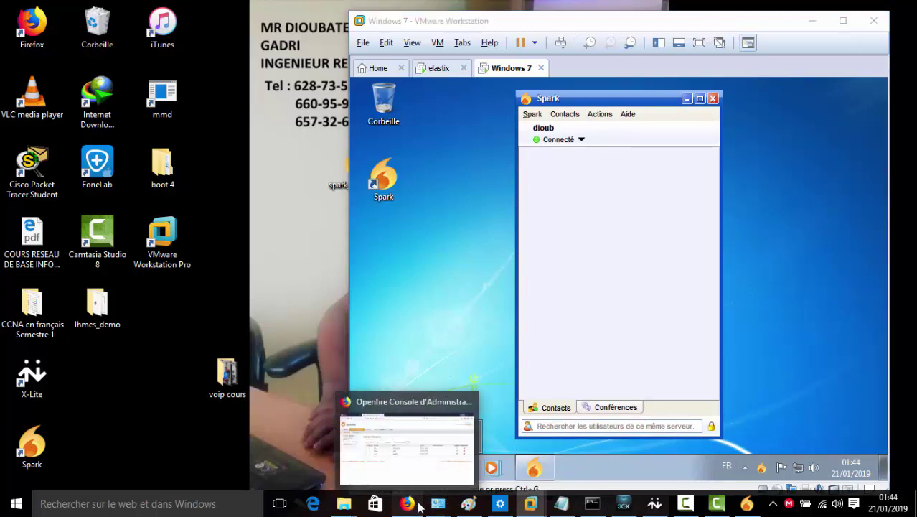
pyautogui.click(361, 403)
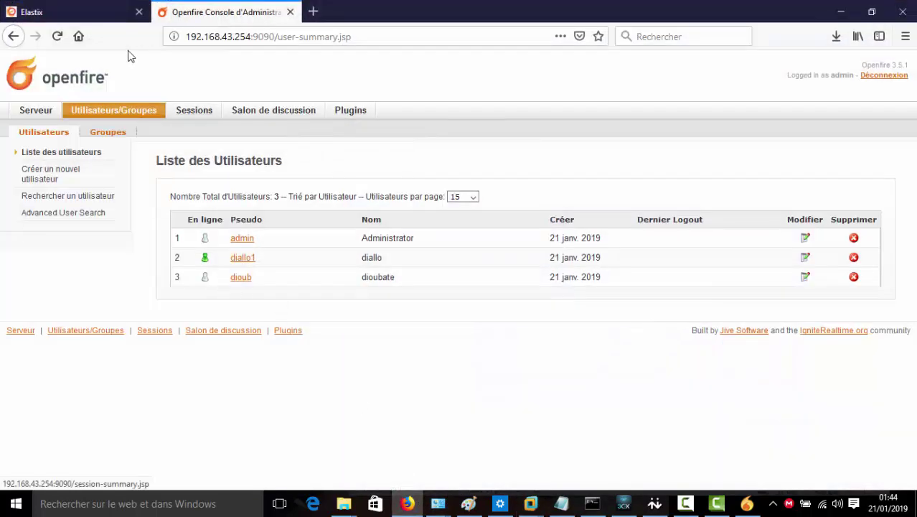
pyautogui.click(58, 37)
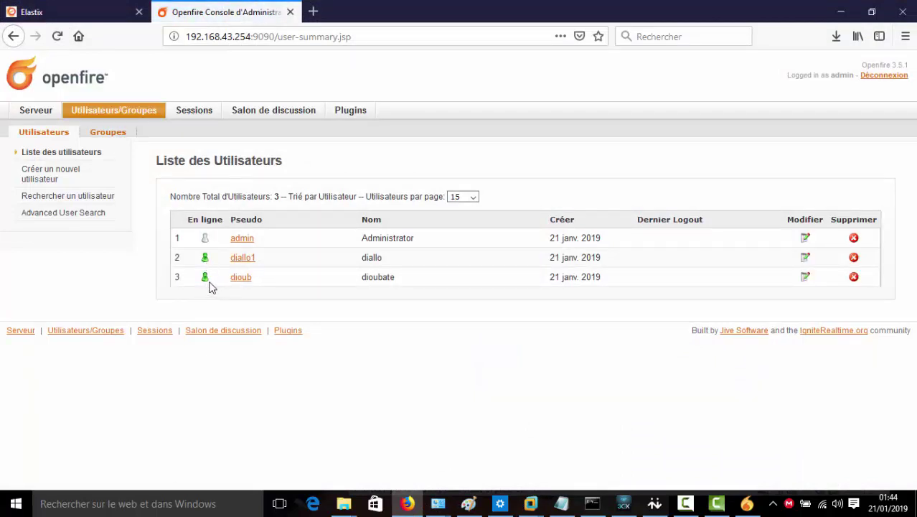
# Show the active Sessions list and highlight both Spark clients' IP addresses
pyautogui.moveTo(211, 267)
pyautogui.click(203, 113)
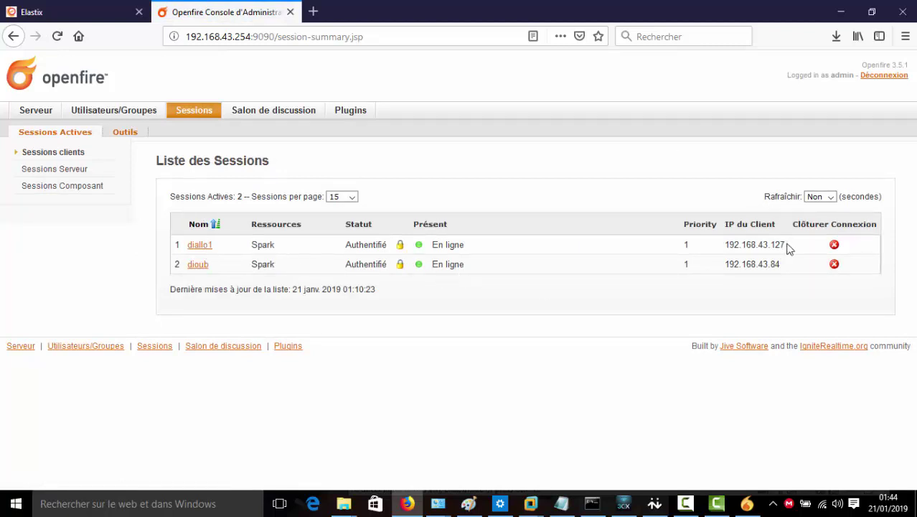
pyautogui.moveTo(789, 246); pyautogui.dragTo(720, 248)
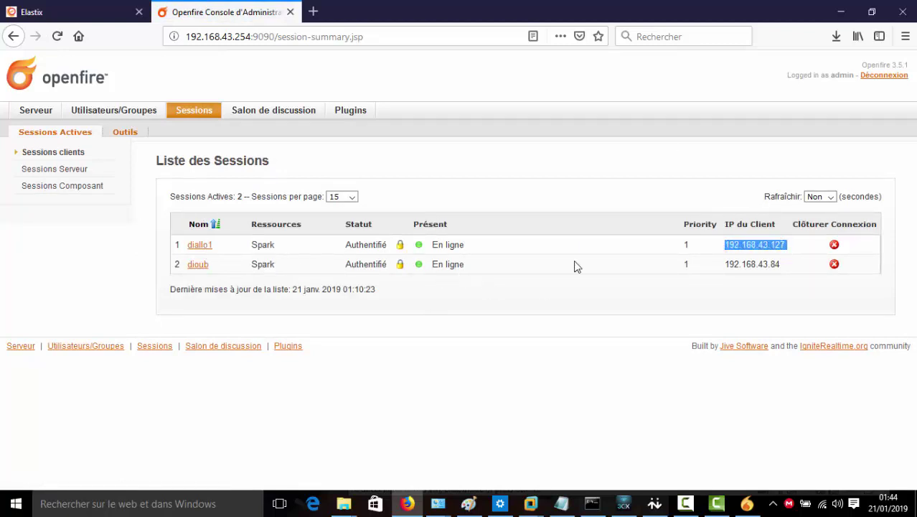
pyautogui.moveTo(781, 264); pyautogui.dragTo(704, 274)
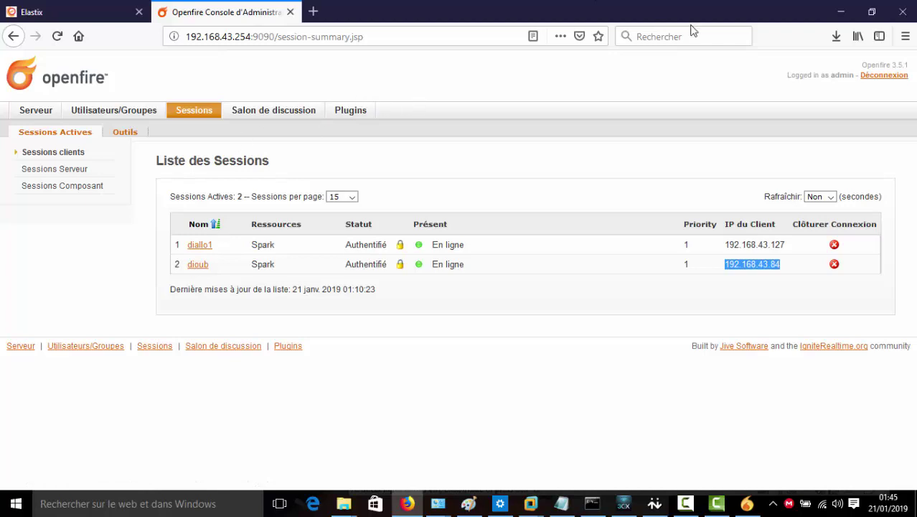
# Move the host's Spark window to the left edge beside the VM's Spark, then focus the VM search field
pyautogui.click(840, 12)
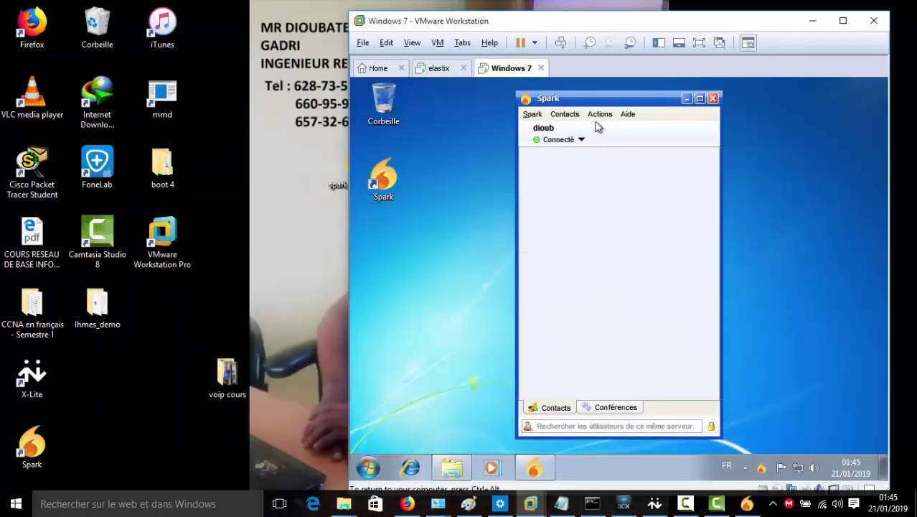
pyautogui.moveTo(592, 100); pyautogui.dragTo(595, 99)
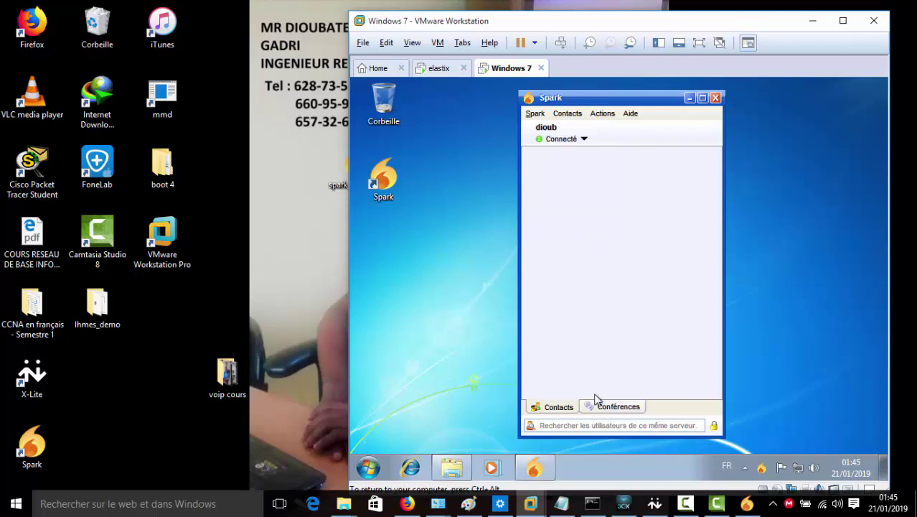
pyautogui.click(746, 504)
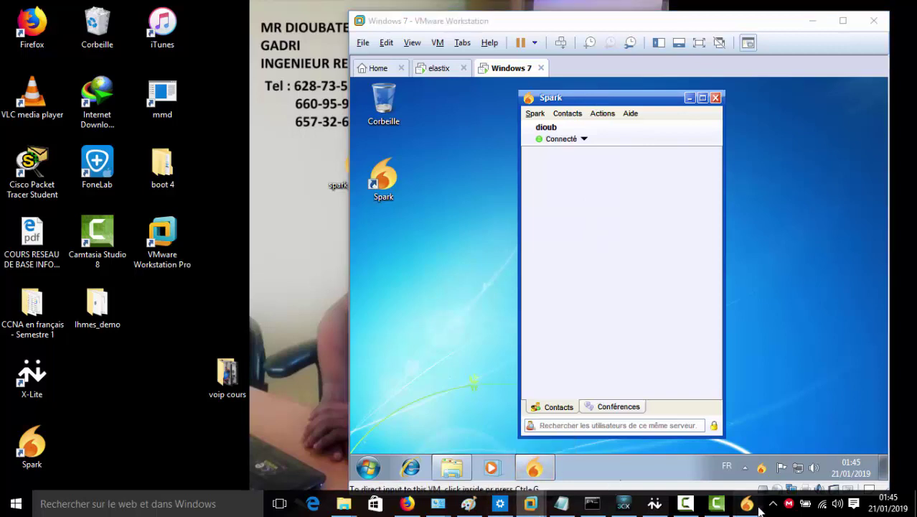
pyautogui.moveTo(542, 77); pyautogui.dragTo(164, 59)
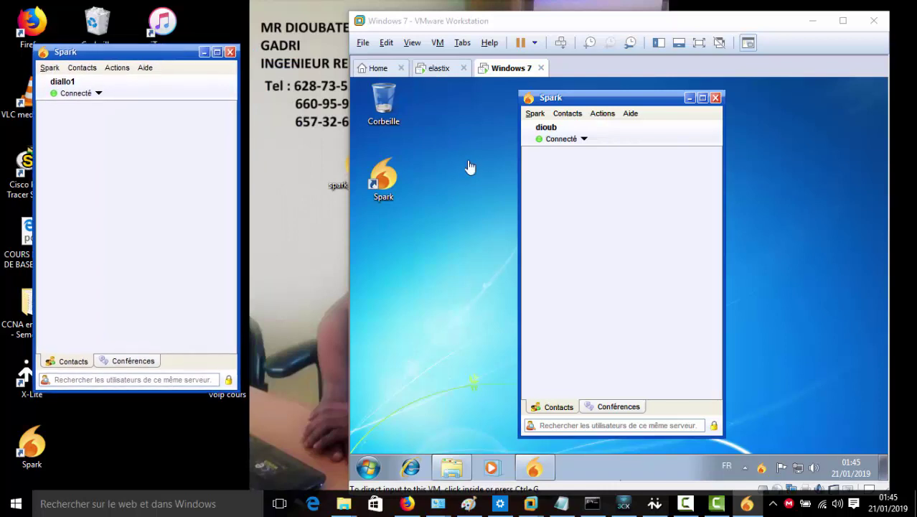
pyautogui.click(571, 192)
pyautogui.click(610, 425)
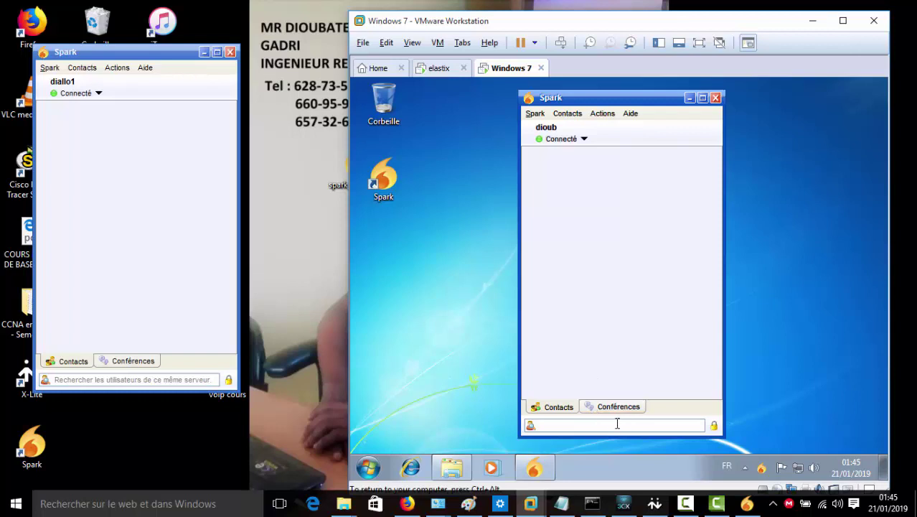
# From the VM's Spark, search the server for the host user and open a chat with the match
pyautogui.write('diallo1')
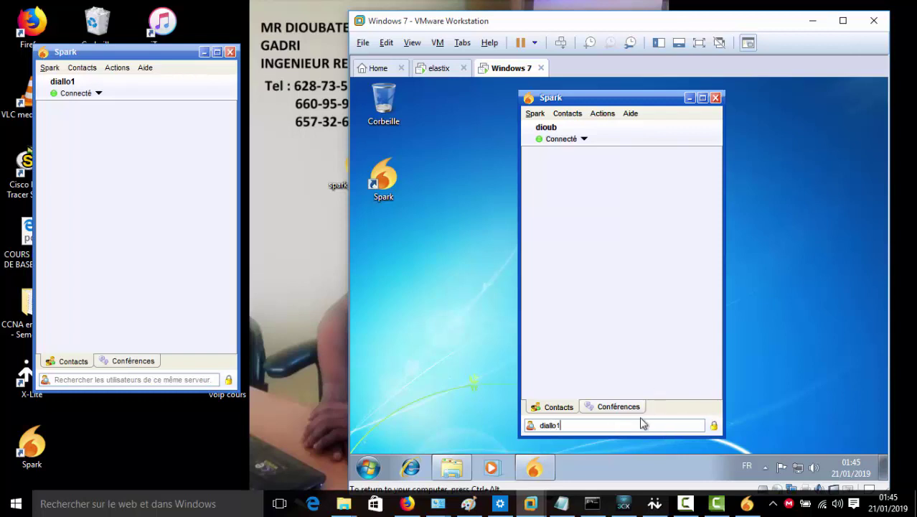
pyautogui.press('Return')
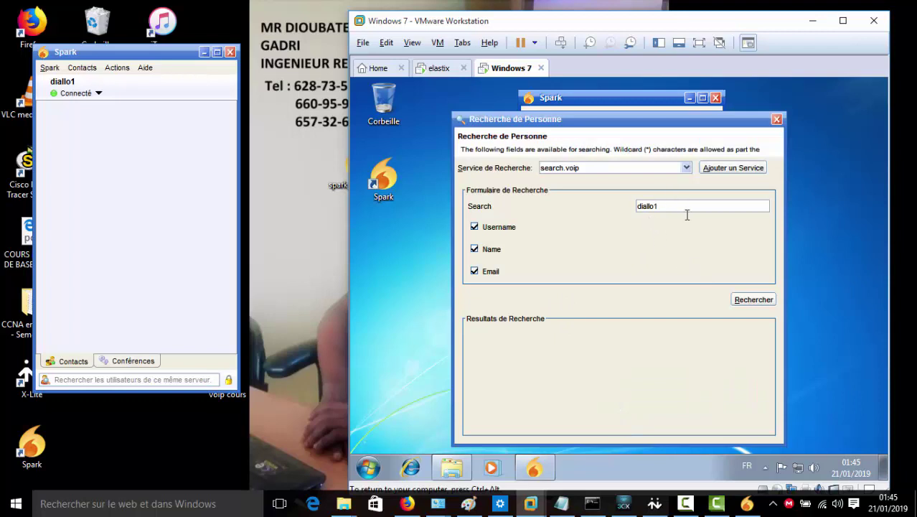
pyautogui.press('Return')
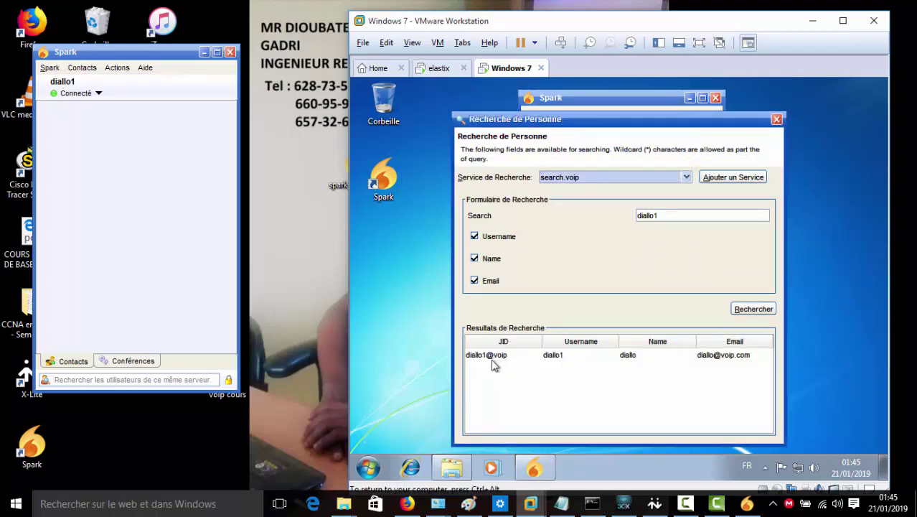
pyautogui.click(494, 359)
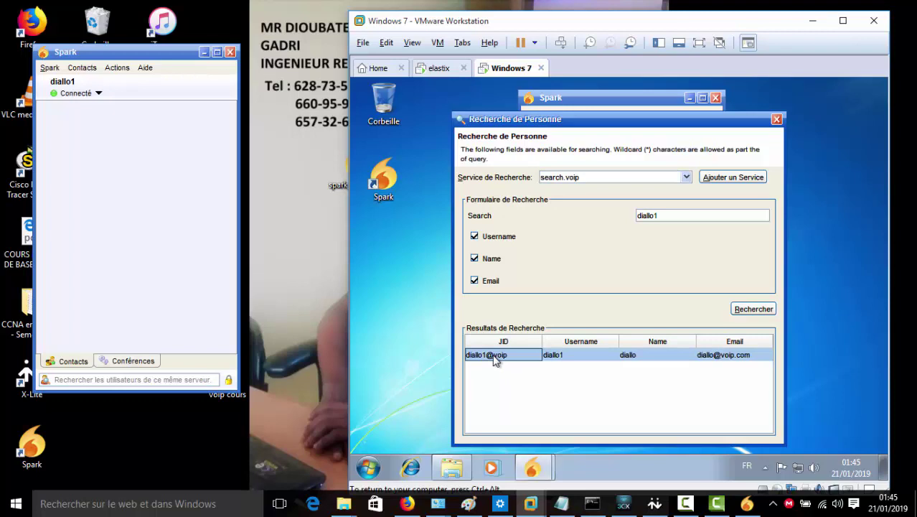
pyautogui.doubleClick(495, 357)
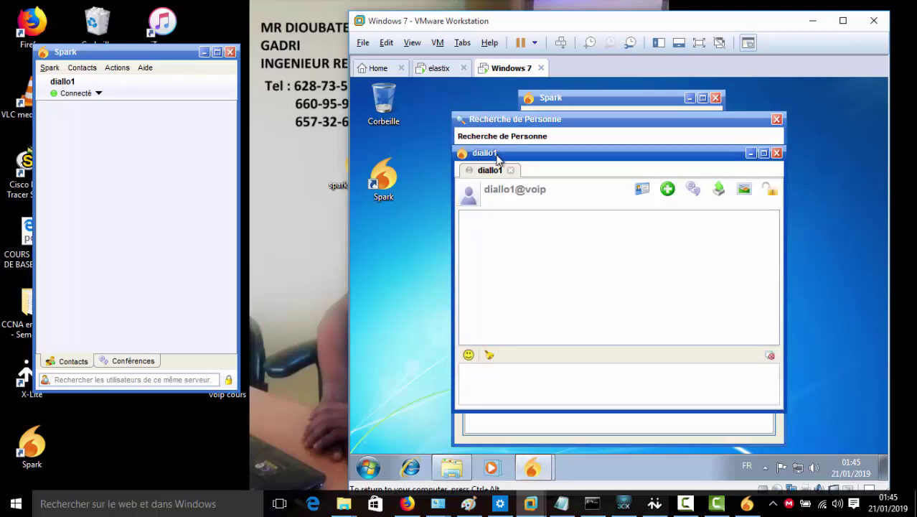
# Send 'bonjour' from the VM's chat window to the host user
pyautogui.moveTo(495, 155); pyautogui.dragTo(540, 145)
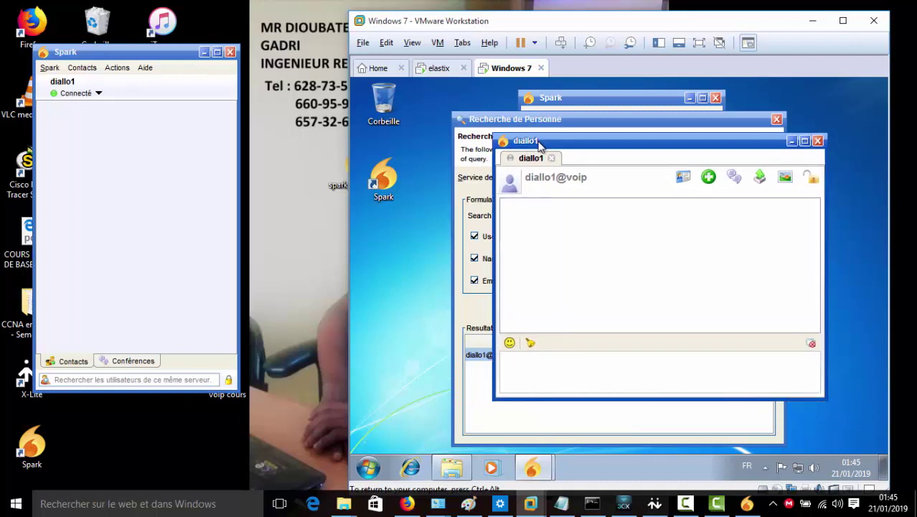
pyautogui.click(530, 358)
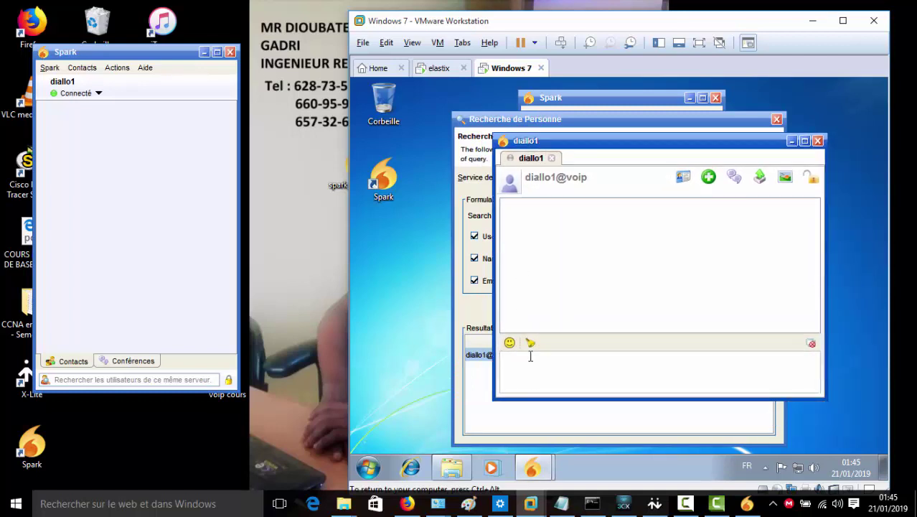
pyautogui.write('bonjour')
pyautogui.press('Return')
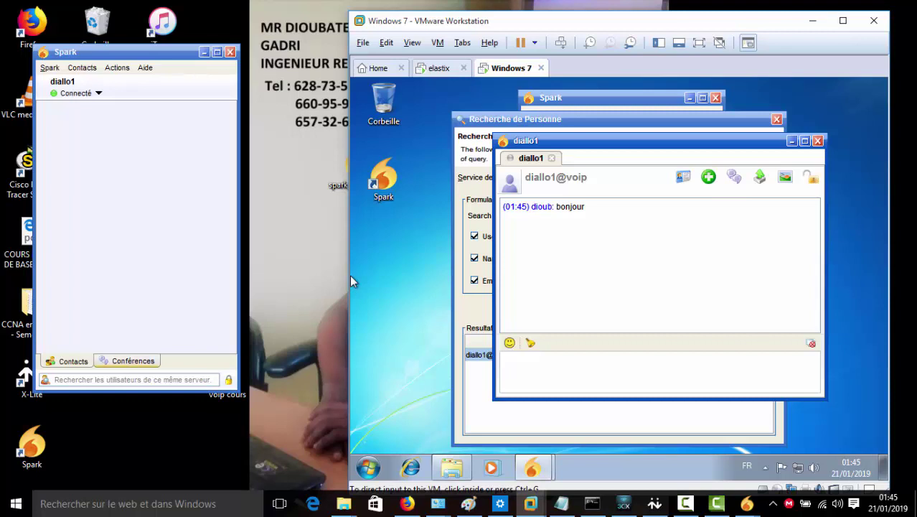
# On the host, reply 'Sava' in the incoming chat and close that chat window
pyautogui.press('Down')
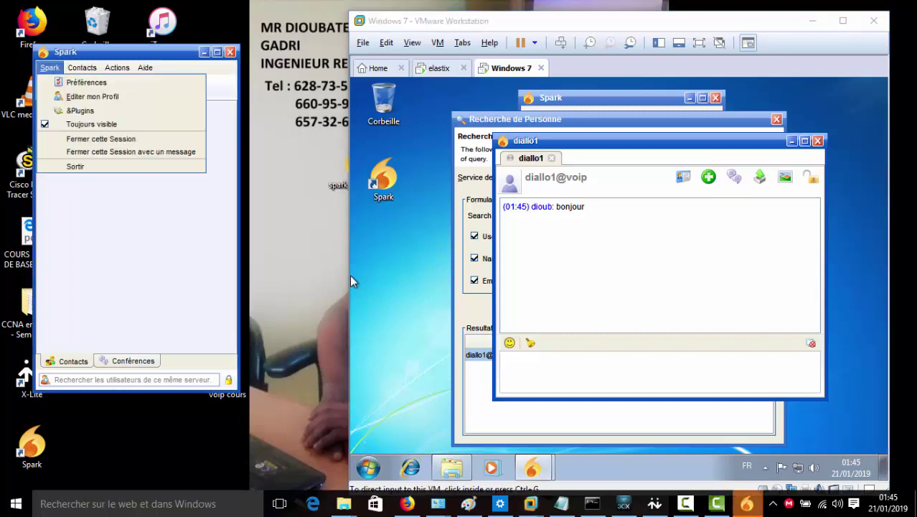
pyautogui.press('Escape')
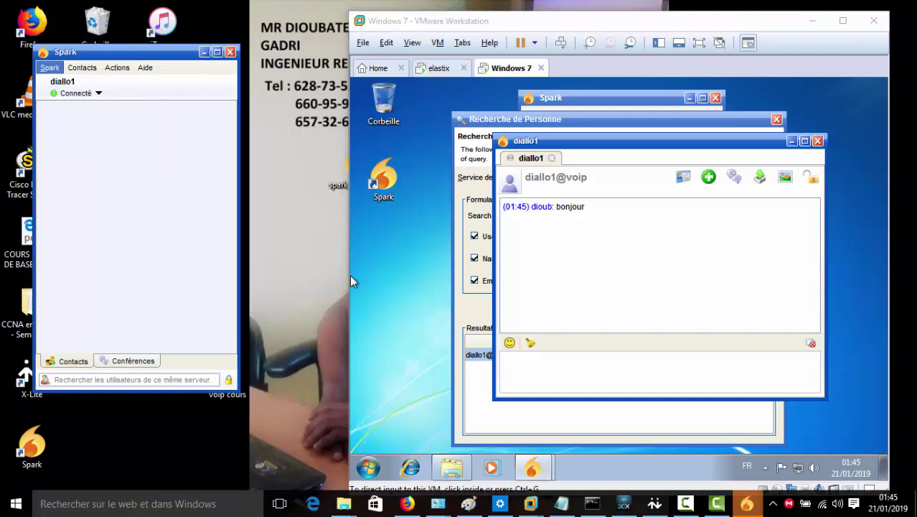
pyautogui.press('super+t')
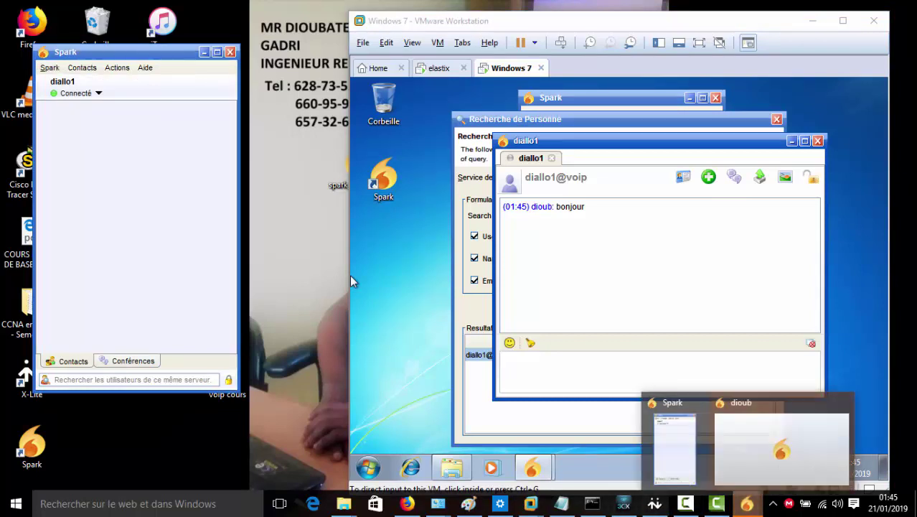
pyautogui.press('Right')
pyautogui.press('Return')
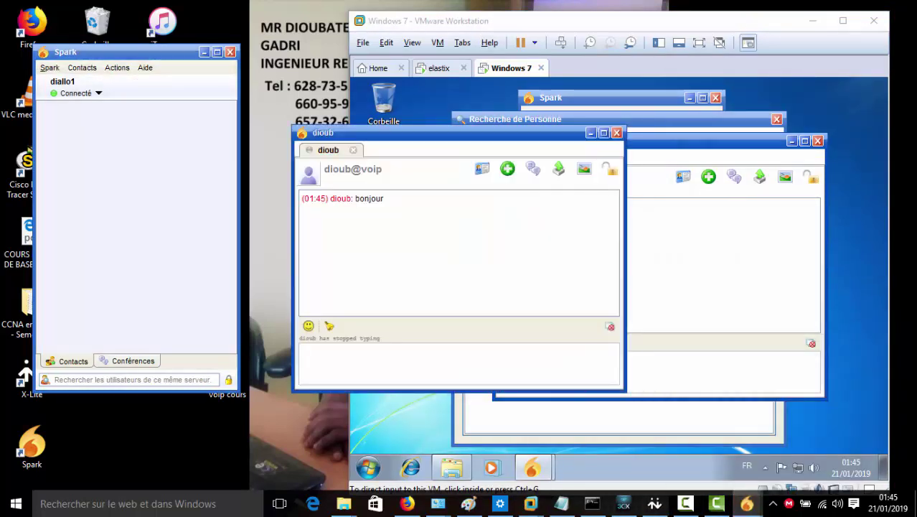
pyautogui.click(502, 357)
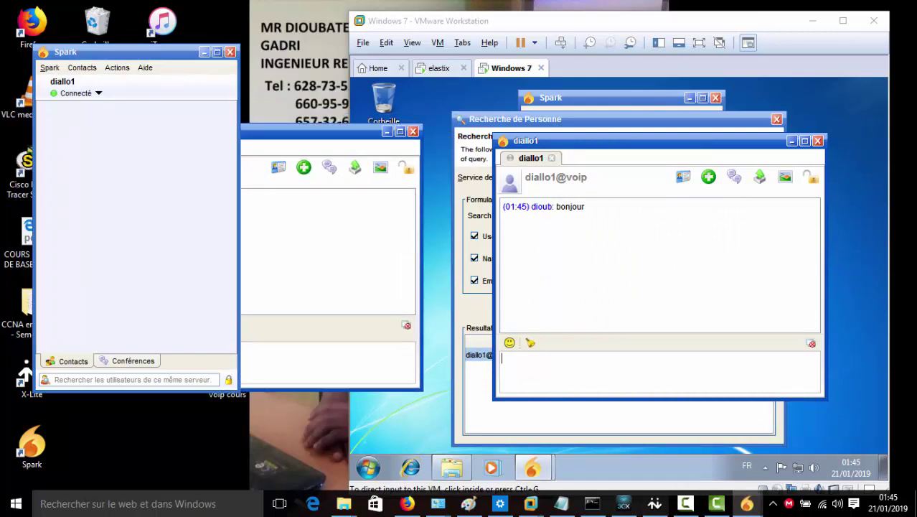
pyautogui.hotkey('alt', 'F4')
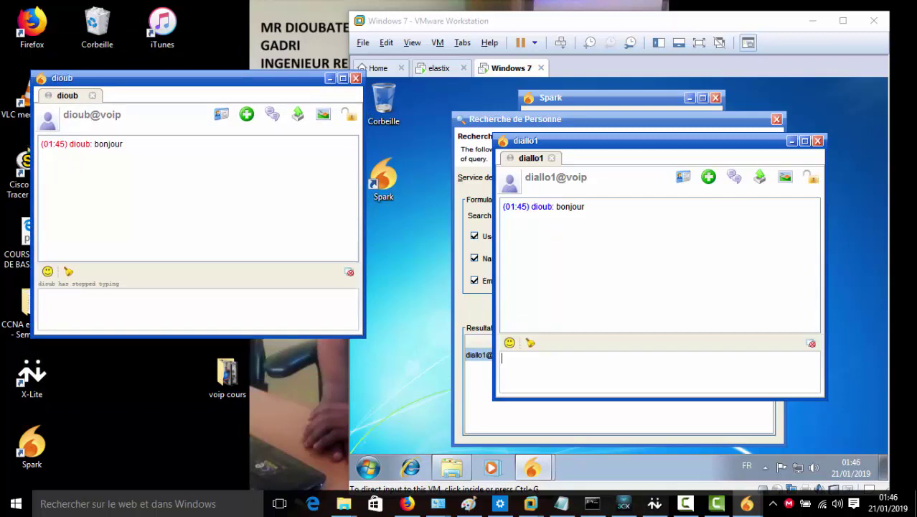
pyautogui.write('Sava')
pyautogui.press('Return')
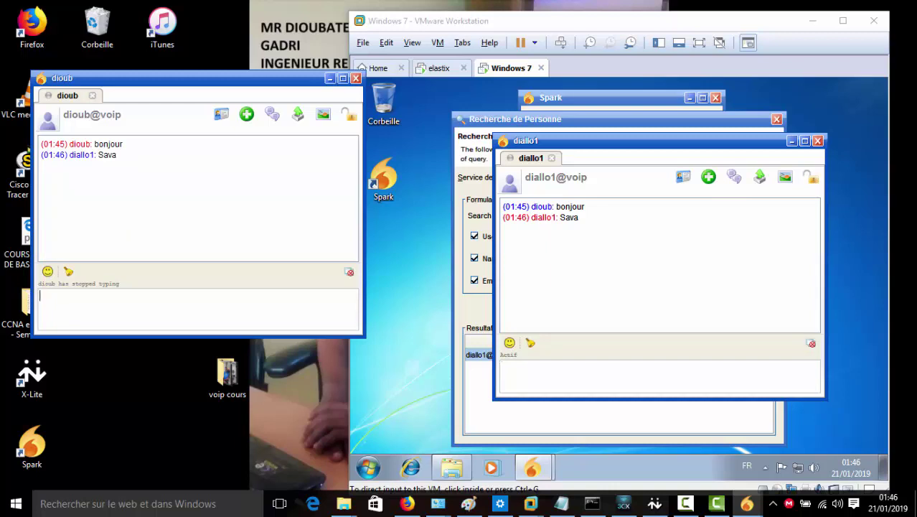
pyautogui.click(356, 77)
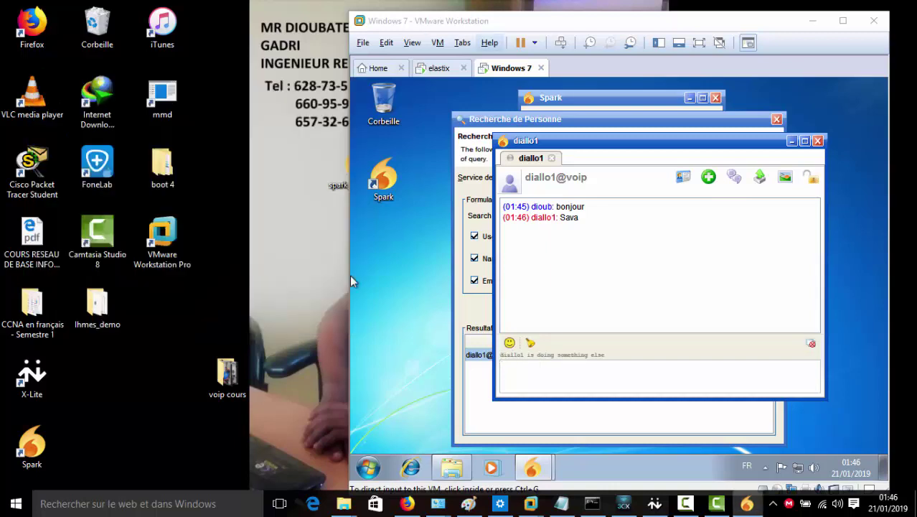
# Close the VM's chat and person-search windows and bring the host's Spark back up
pyautogui.click(818, 142)
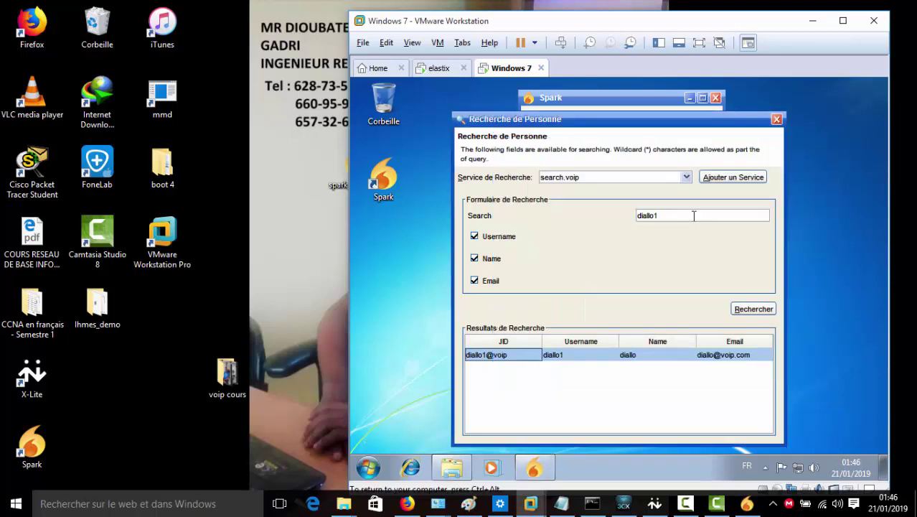
pyautogui.click(776, 118)
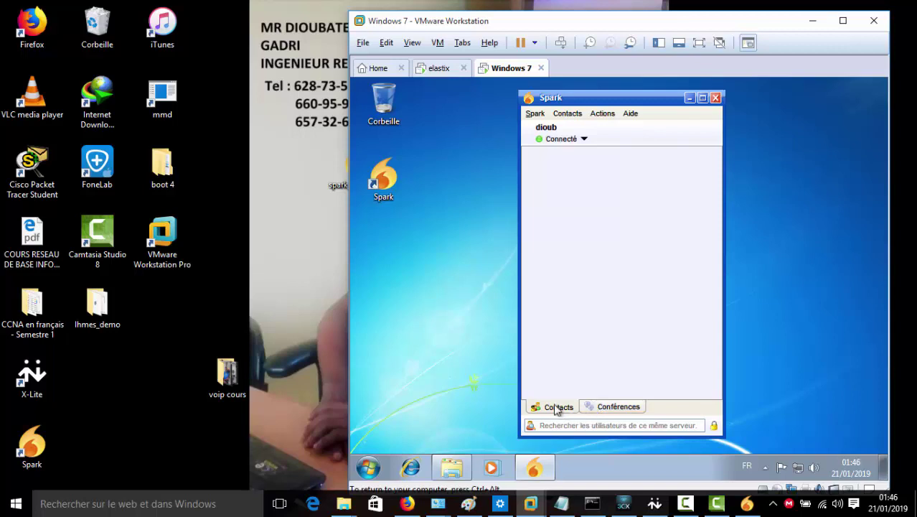
pyautogui.hotkey('ctrl', 'alt')
pyautogui.click(747, 504)
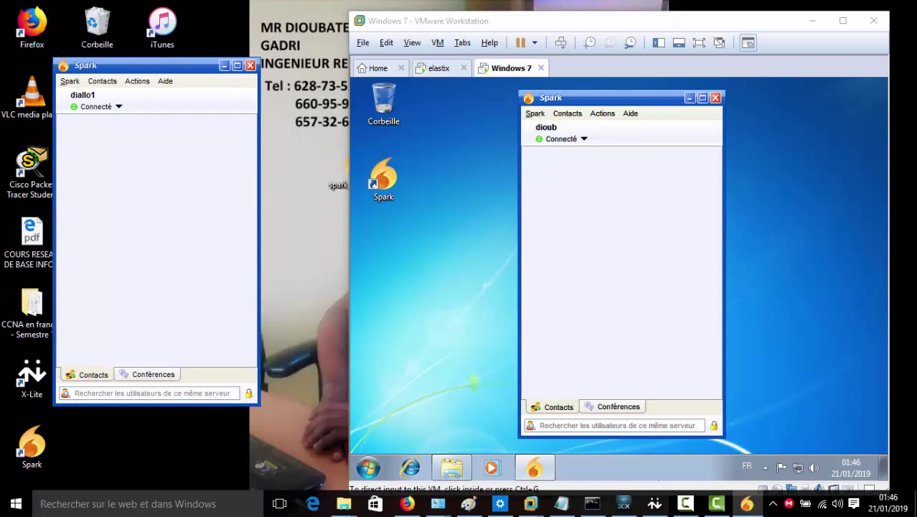
# Search again from the VM's Spark and select the host user in the results
pyautogui.click(552, 408)
pyautogui.click(153, 374)
pyautogui.hotkey('ctrl', 'Tab')
pyautogui.click(561, 425)
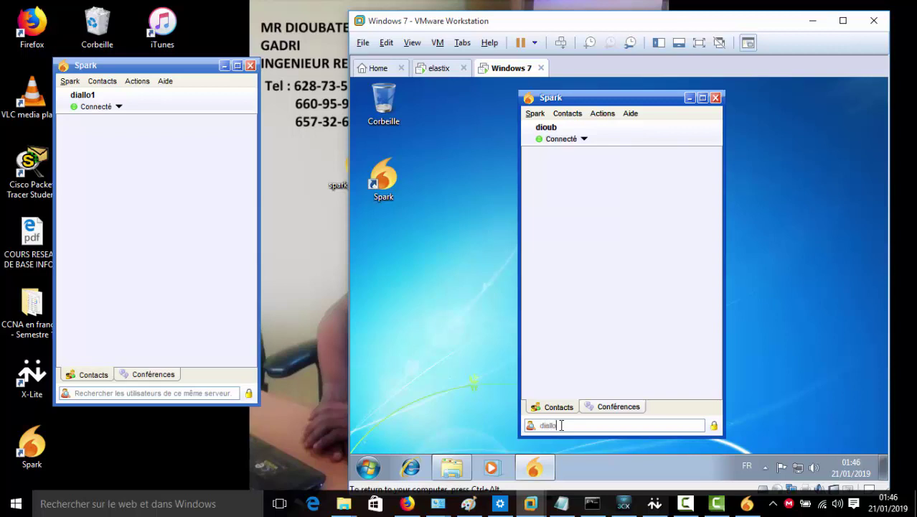
pyautogui.press('Return')
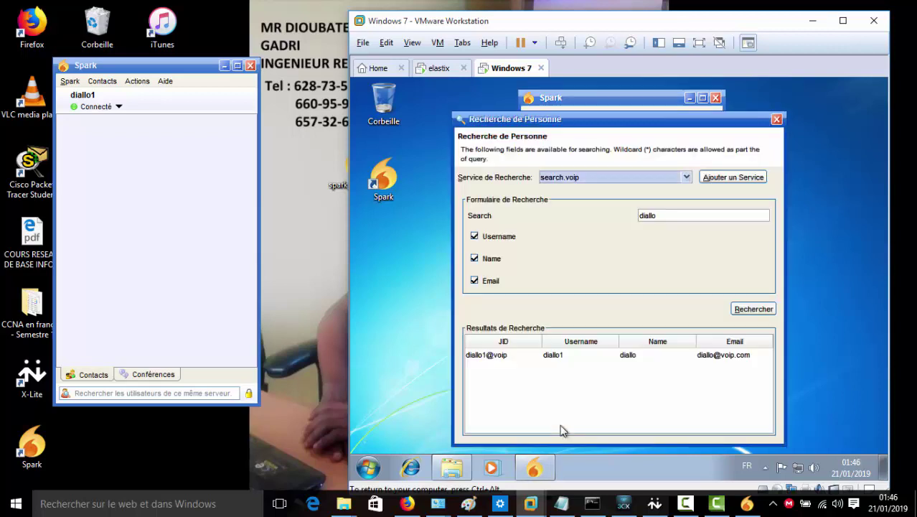
pyautogui.click(486, 356)
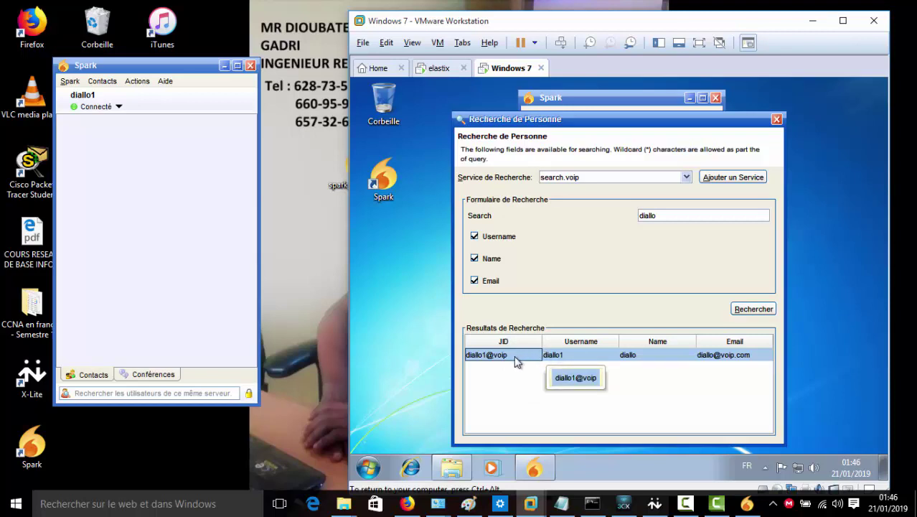
# Open a chat with the found user and send a 'bonjour' greeting from the VM
pyautogui.doubleClick(516, 358)
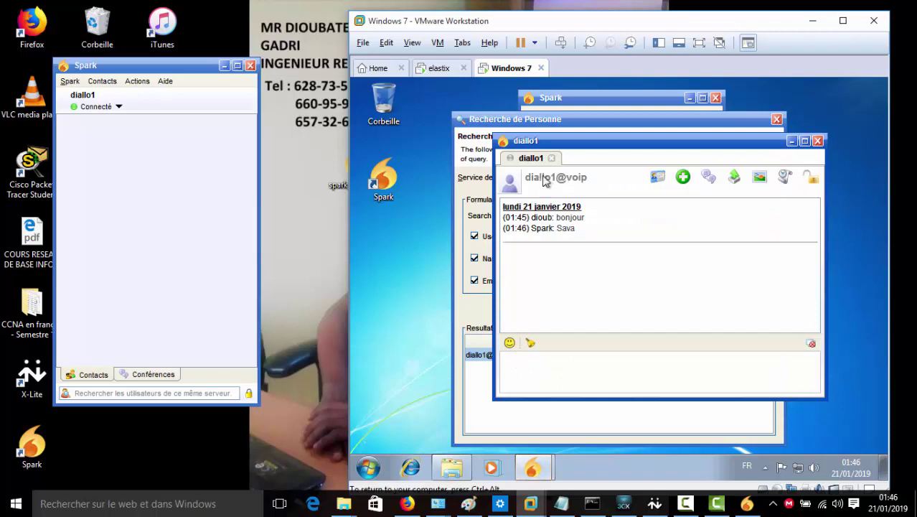
pyautogui.moveTo(560, 139); pyautogui.dragTo(538, 116)
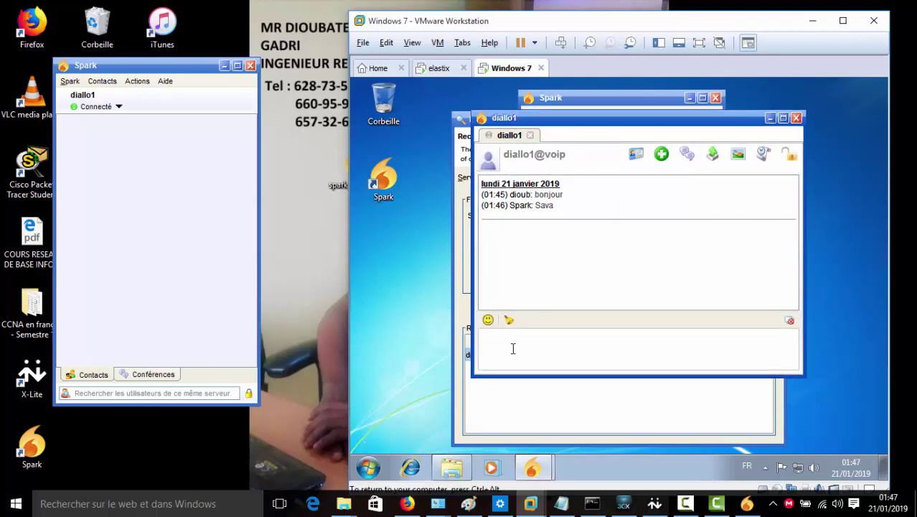
pyautogui.press('Return')
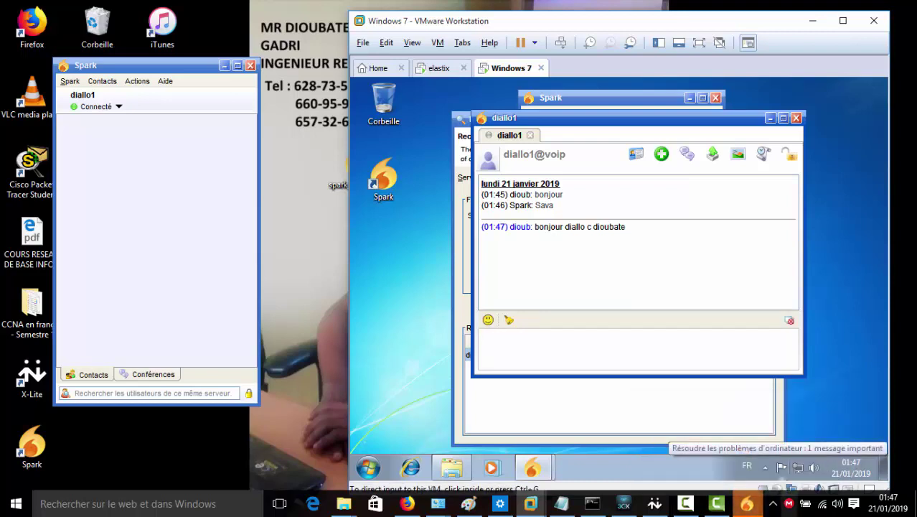
# Reply 'haaa sava' from the host, then close both the host and VM chat windows
pyautogui.moveTo(746, 505)
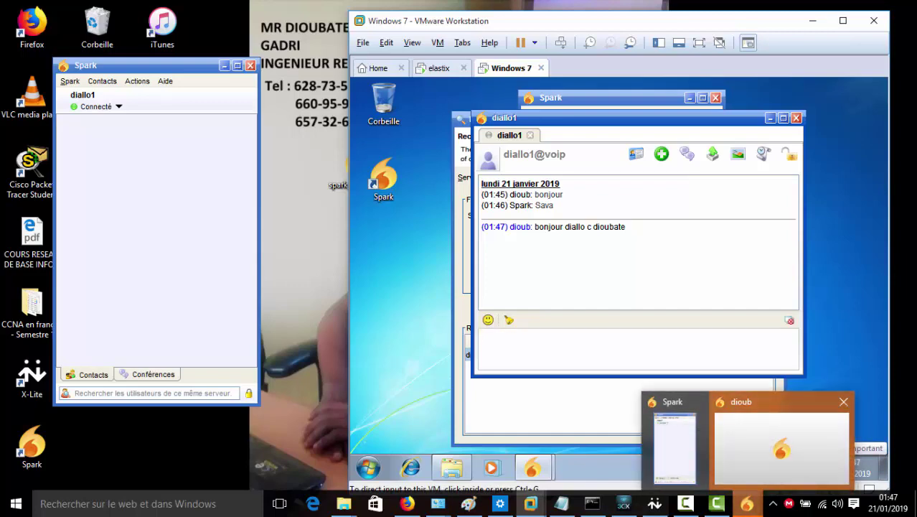
pyautogui.click(782, 438)
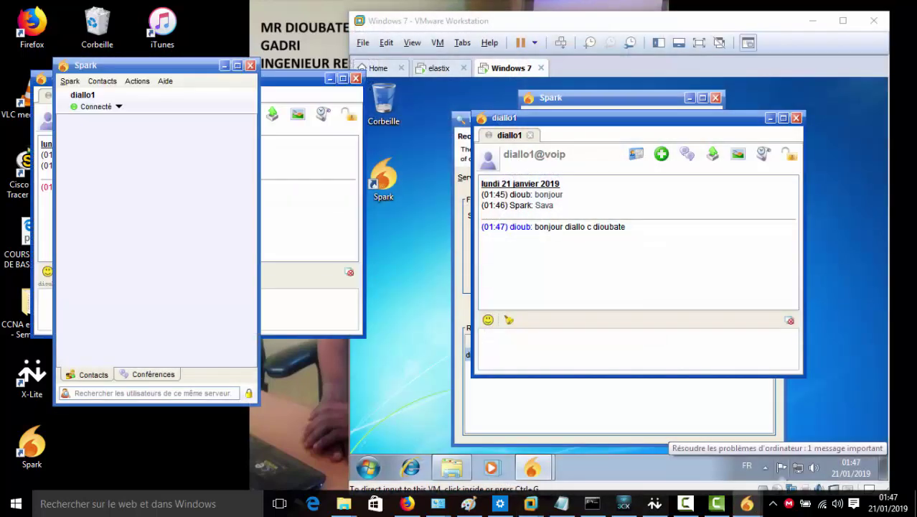
pyautogui.click(225, 65)
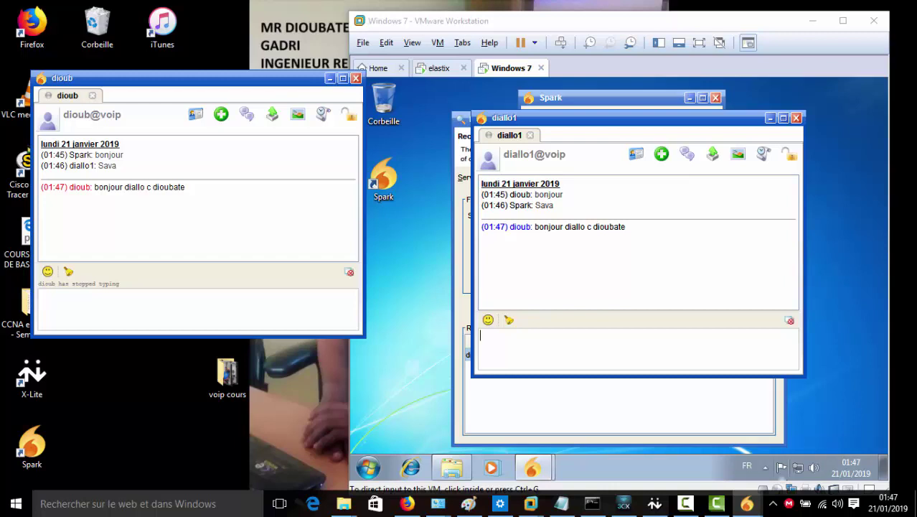
pyautogui.write('haaa sava')
pyautogui.press('Return')
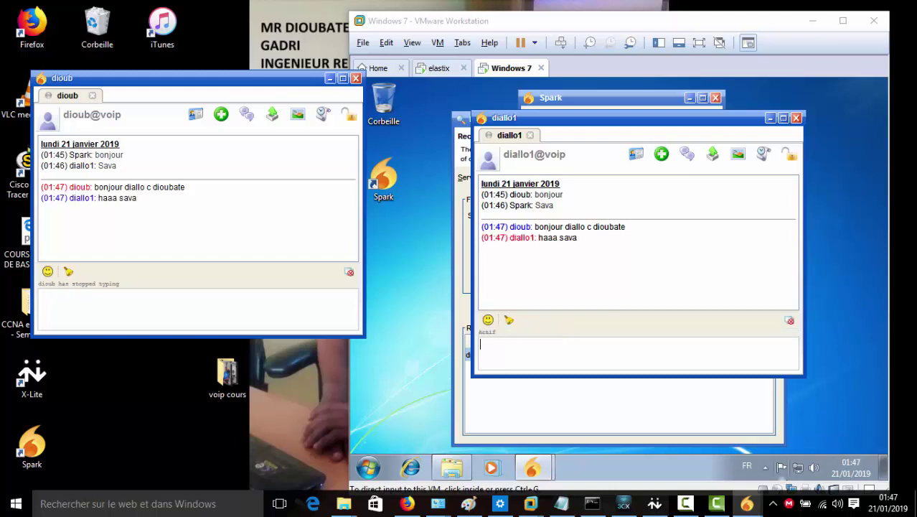
pyautogui.click(40, 296)
pyautogui.click(355, 77)
pyautogui.click(796, 118)
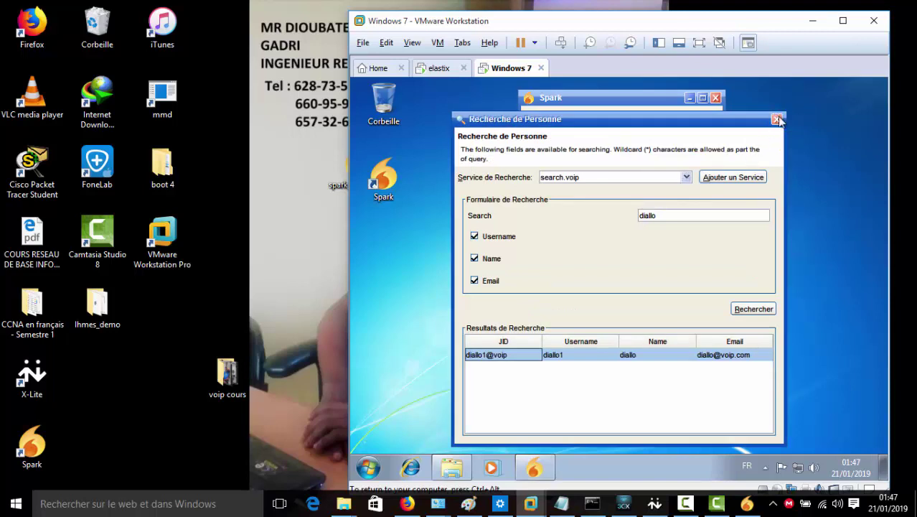
# Close the VM search, then from the host's Spark search for the VM user and open a chat
pyautogui.click(777, 118)
pyautogui.click(746, 503)
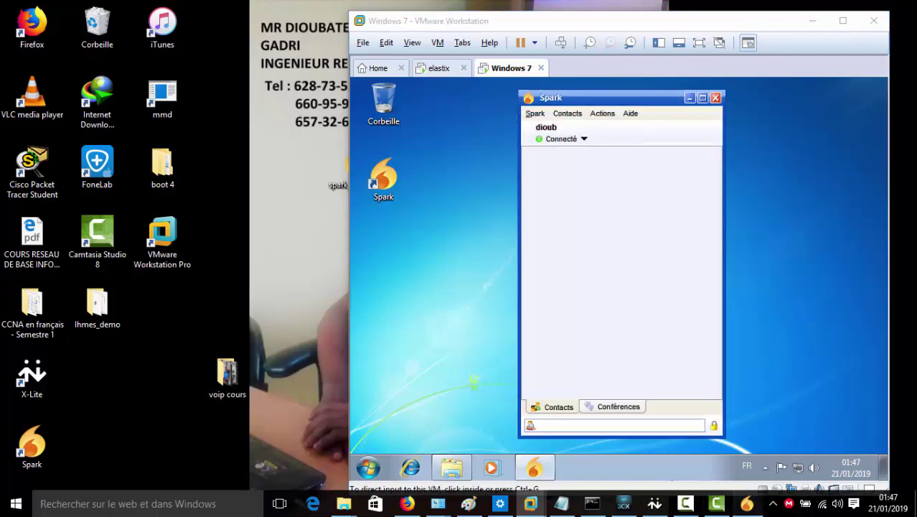
pyautogui.moveTo(143, 65); pyautogui.dragTo(154, 52)
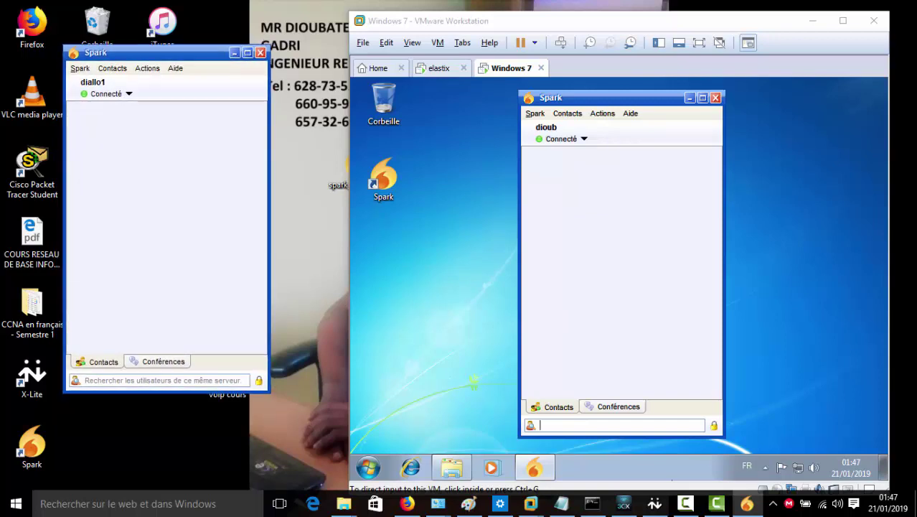
pyautogui.click(86, 379)
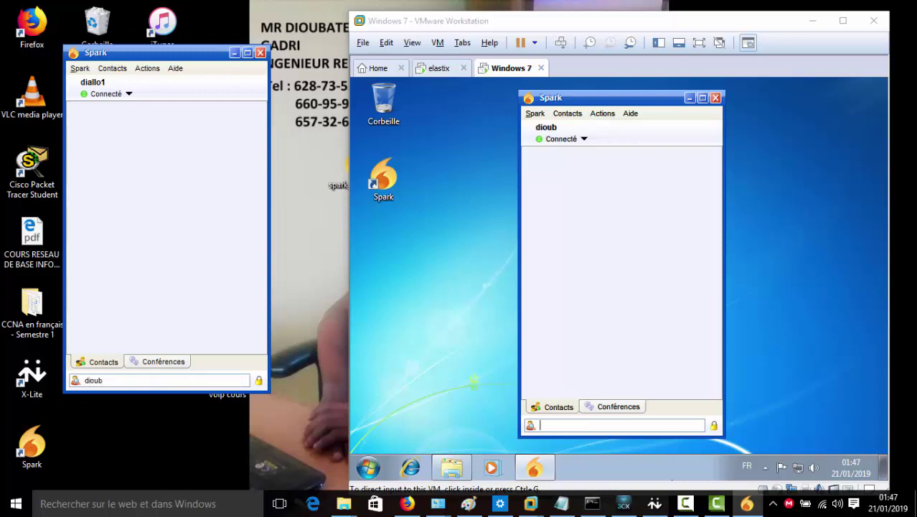
pyautogui.press('Return')
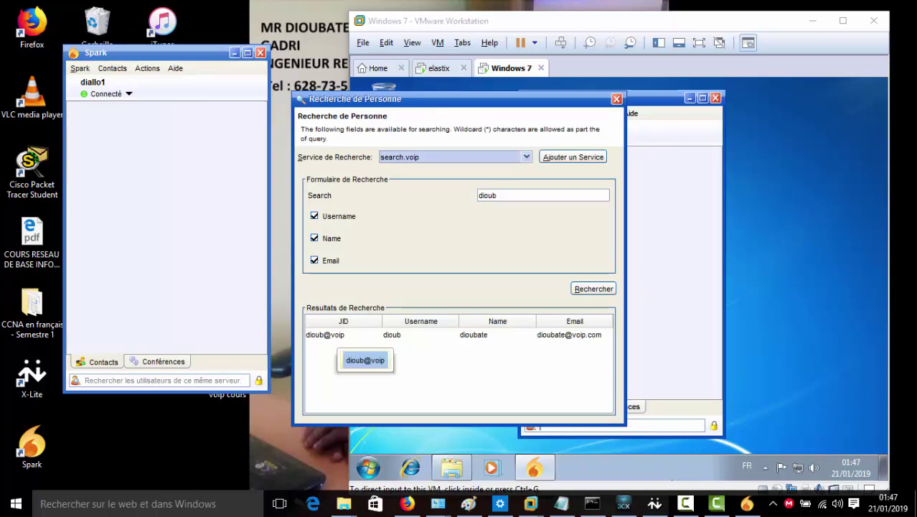
pyautogui.doubleClick(327, 334)
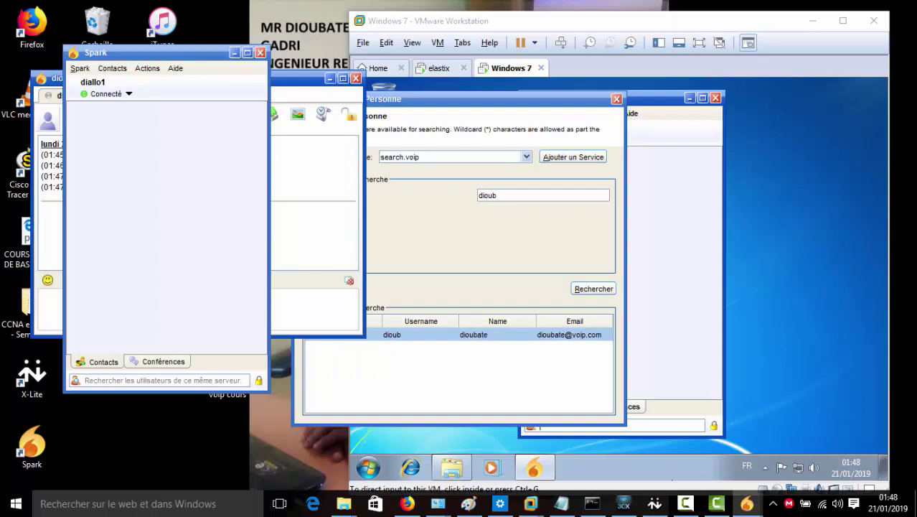
# Send a 'bonjour' message addressed by name from the host's chat to the VM user
pyautogui.click(233, 53)
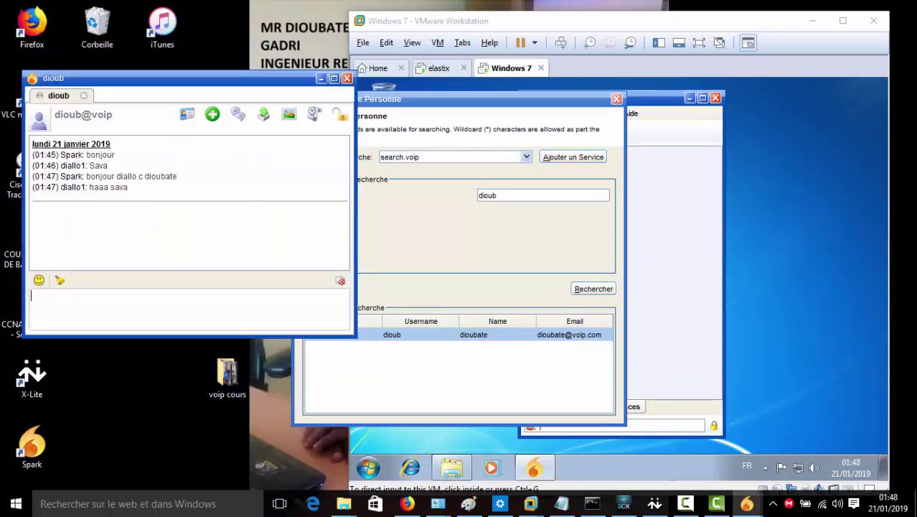
pyautogui.click(616, 98)
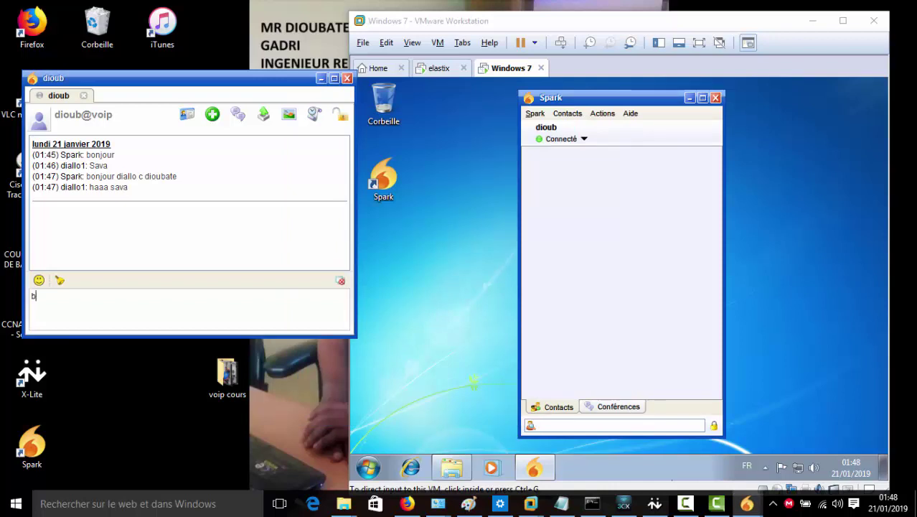
pyautogui.write('onjur')
pyautogui.click(574, 426)
pyautogui.write('ou')
pyautogui.write('r diallo')
pyautogui.press('Return')
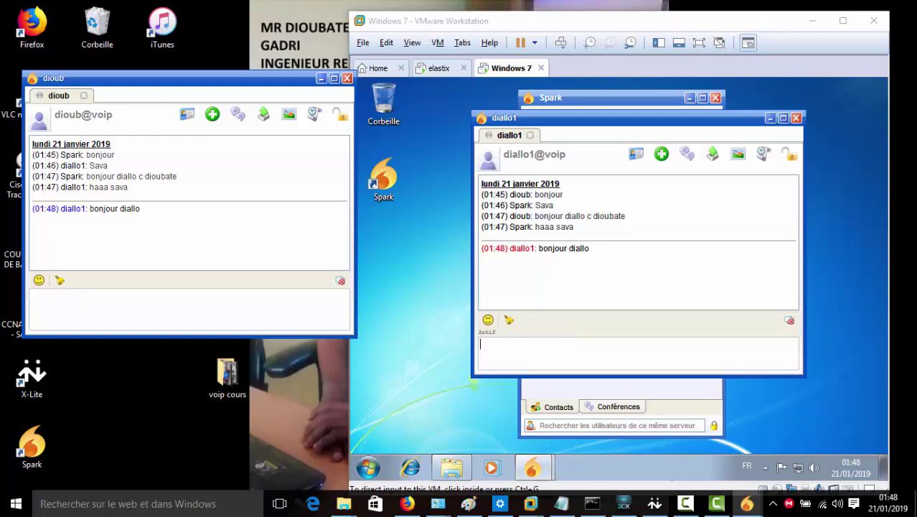
# Answer from the VM's chat with a 'sava' reply addressed by name
pyautogui.click(541, 353)
pyautogui.write('s')
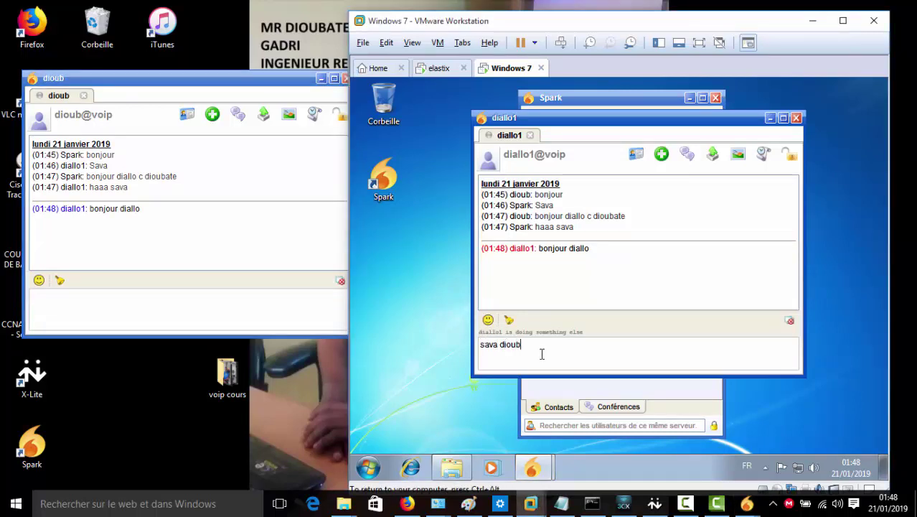
pyautogui.write('ava dioub')
pyautogui.press('Return')
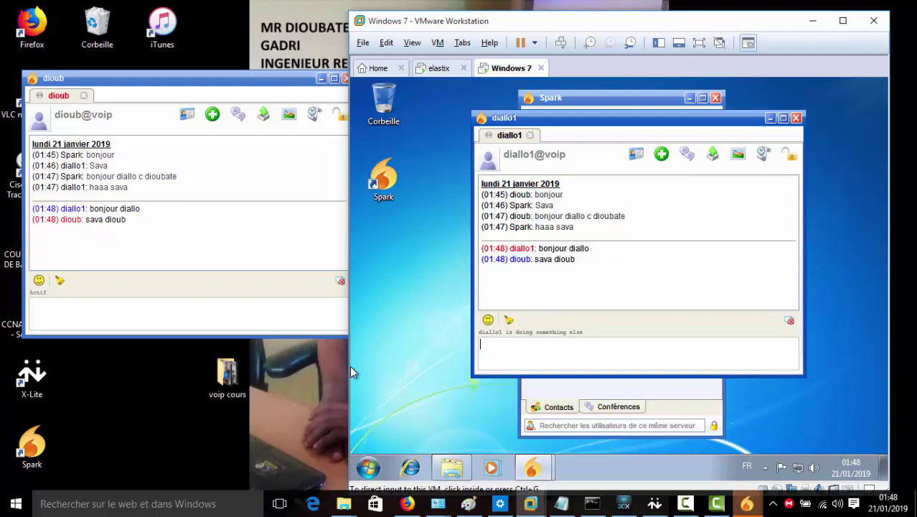
# Close the host and VM chat windows and dioub's Spark contact window in the VM
pyautogui.click(525, 129)
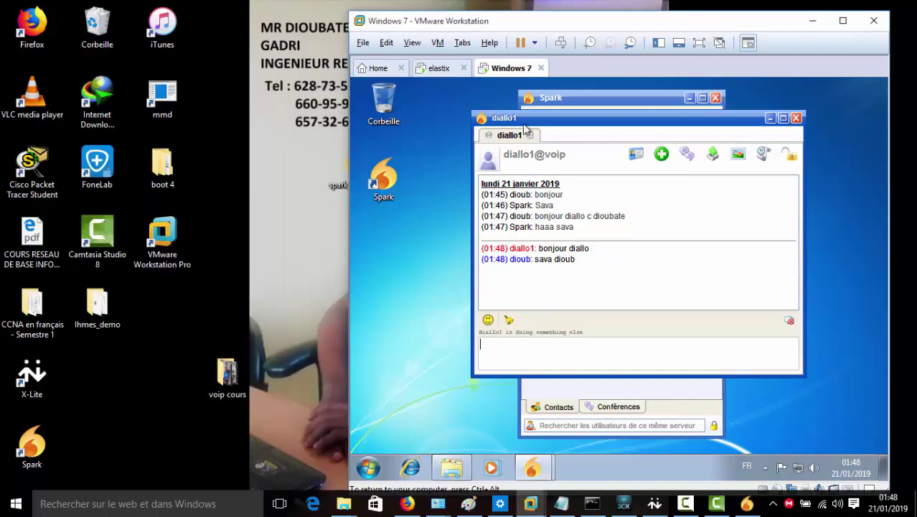
pyautogui.click(796, 118)
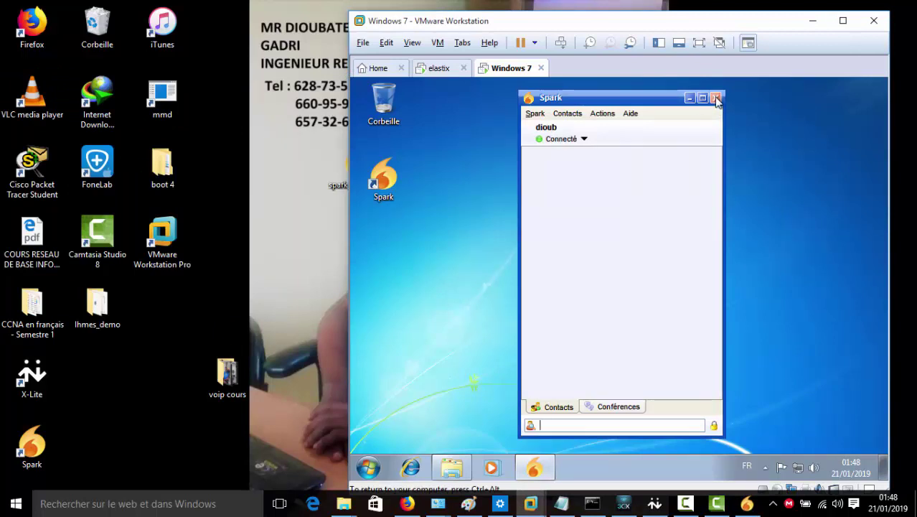
pyautogui.click(689, 97)
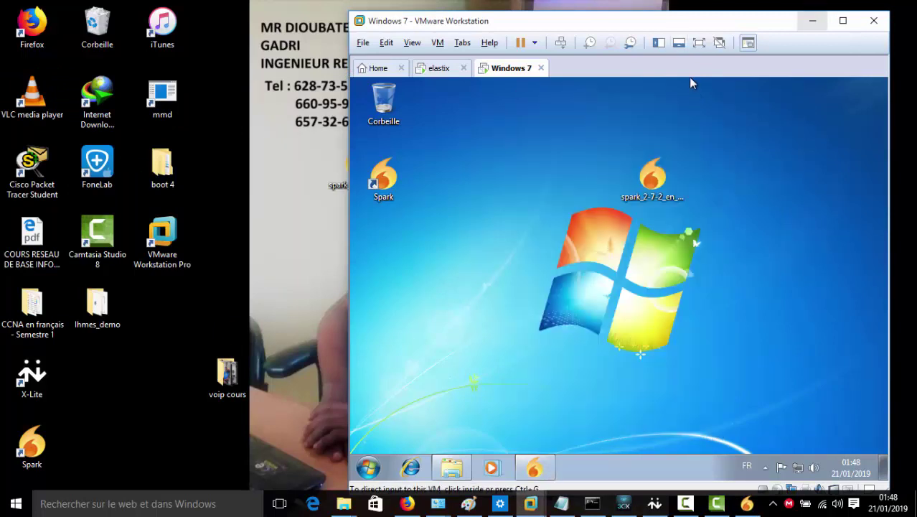
# Maximize the VMware window, restore it to its smaller size, and move it up and left
pyautogui.click(843, 20)
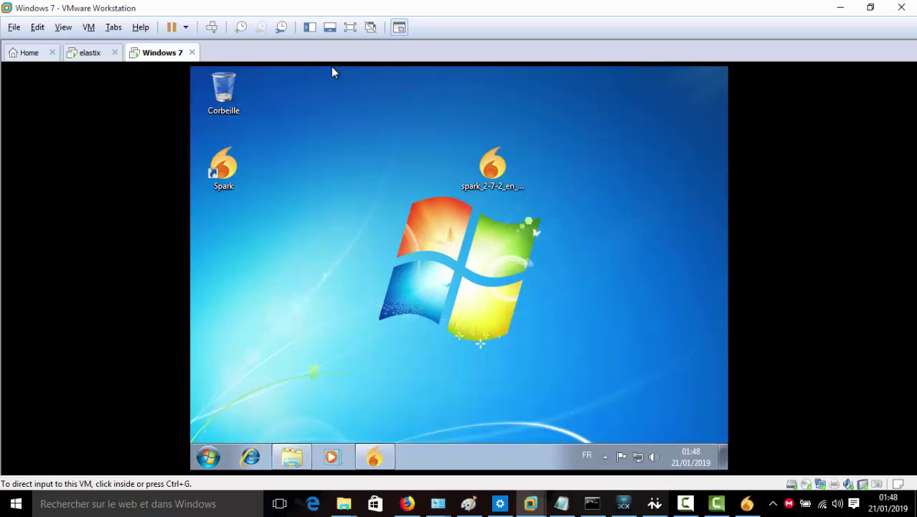
pyautogui.press('super+Down')
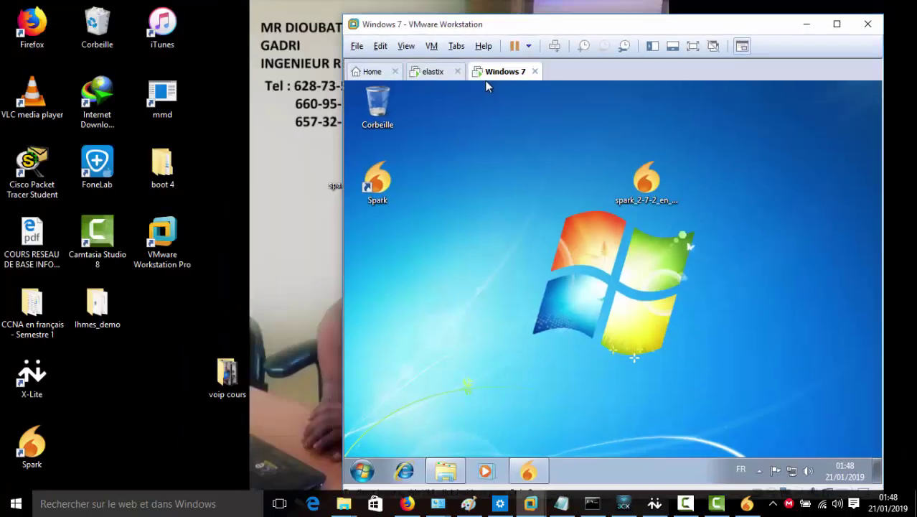
pyautogui.moveTo(490, 77); pyautogui.dragTo(449, 75)
pyautogui.click(521, 84)
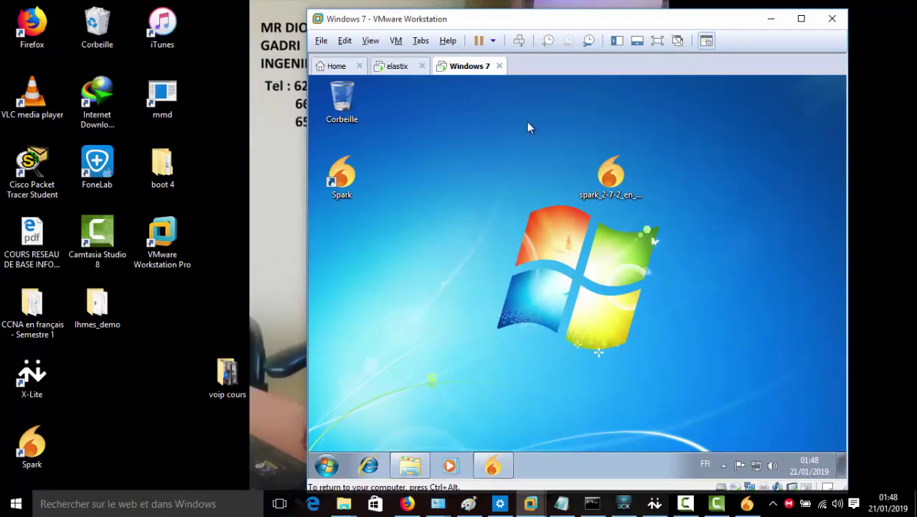
pyautogui.moveTo(524, 75); pyautogui.dragTo(524, 67)
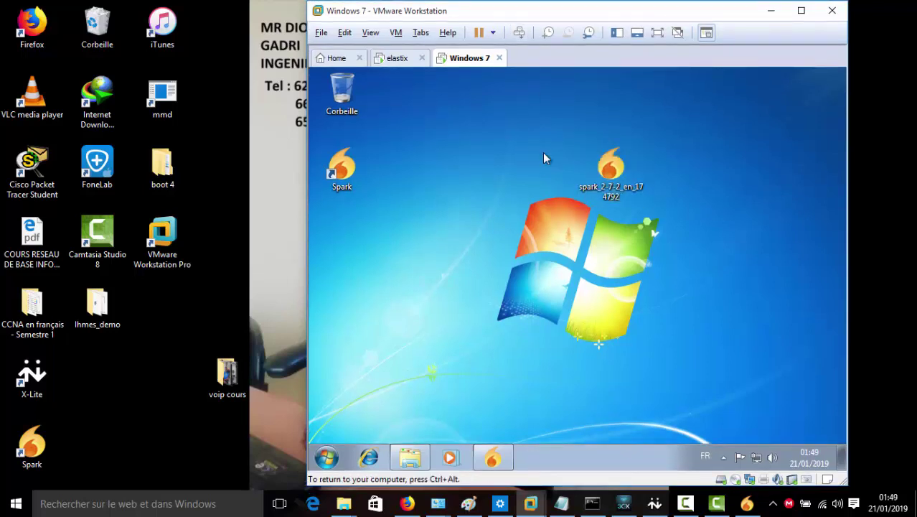
# In the VM's Explorer, open Disque amovible (E:) under Ordinateur and select the 3CXPhone6 installer
pyautogui.click(423, 452)
pyautogui.click(371, 303)
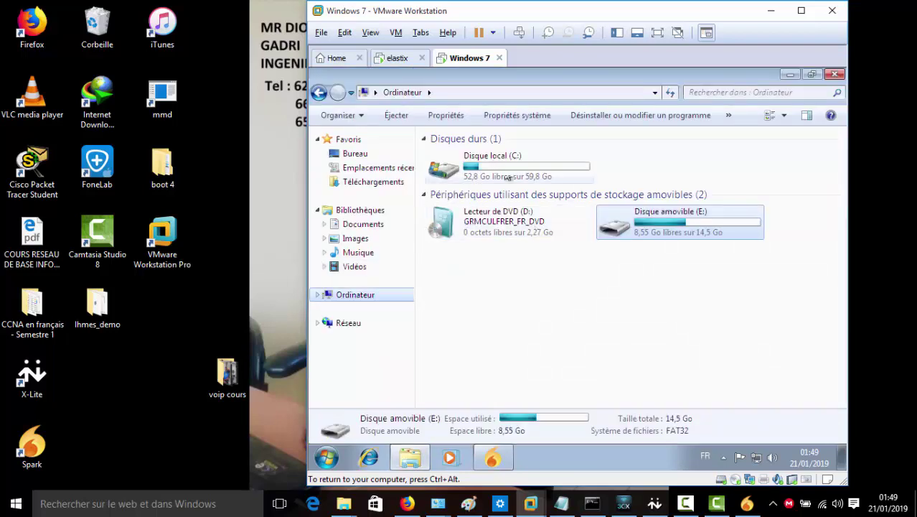
pyautogui.doubleClick(642, 221)
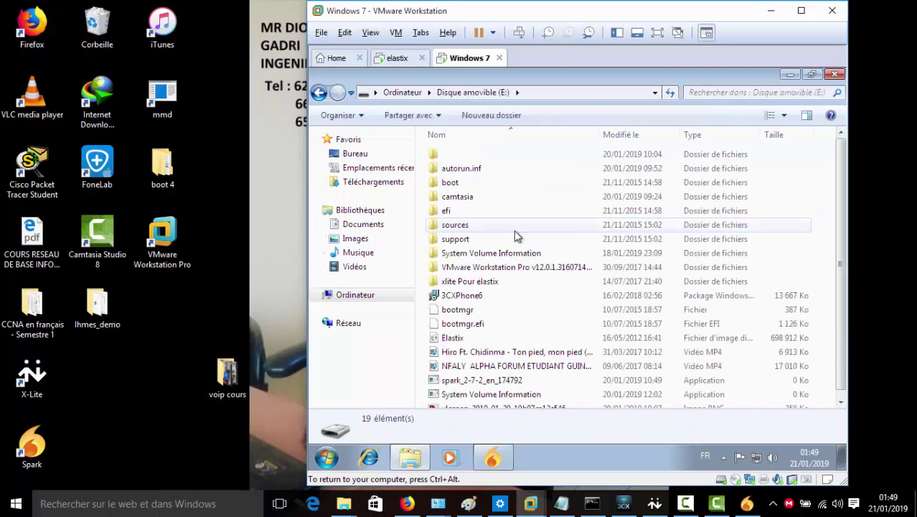
pyautogui.click(466, 295)
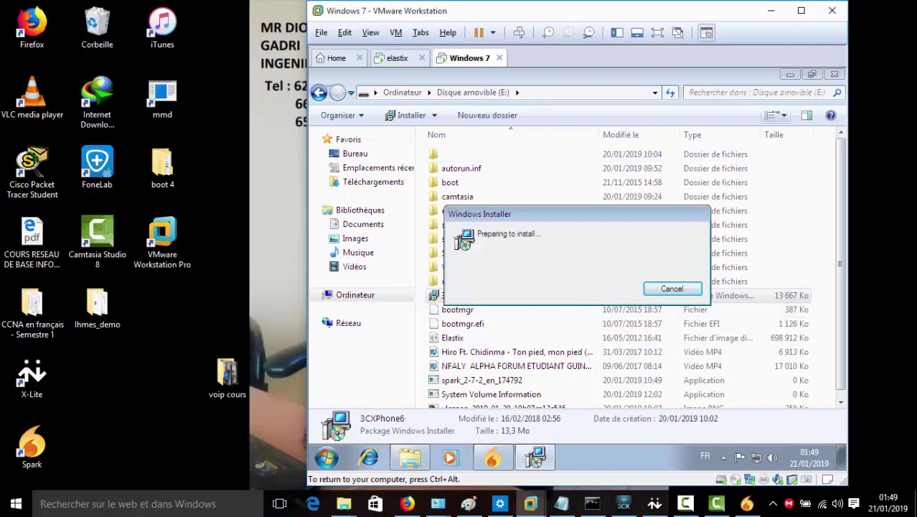
# Minimize Explorer, reposition the VMware window, and bring the installer forward from the taskbar
pyautogui.click(789, 74)
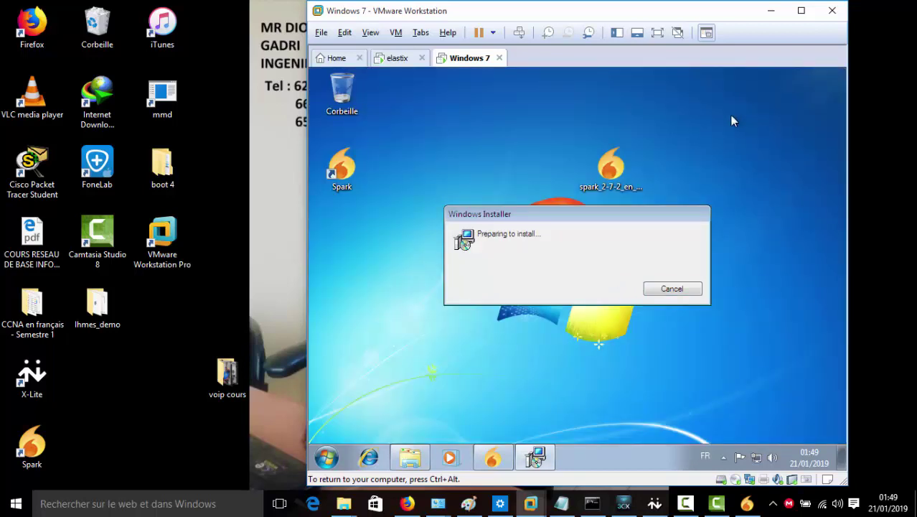
pyautogui.moveTo(572, 66); pyautogui.dragTo(613, 403)
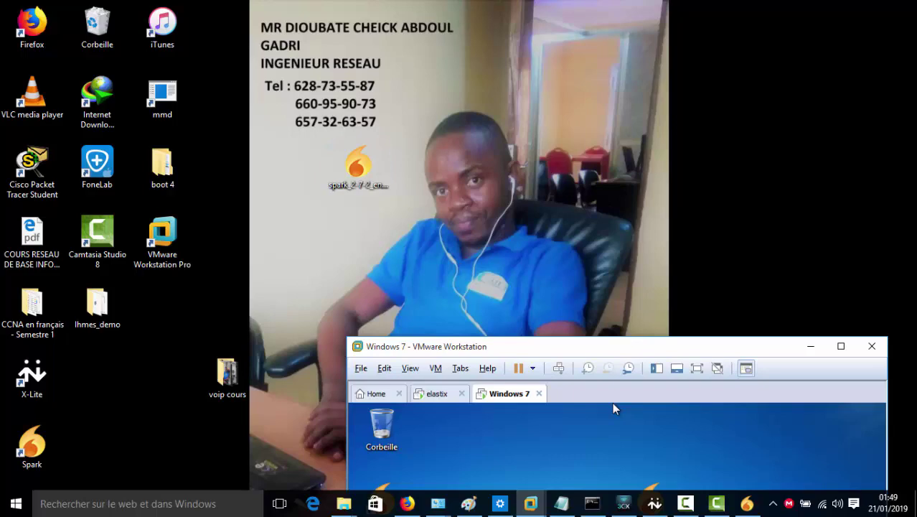
pyautogui.moveTo(612, 403); pyautogui.dragTo(571, 81)
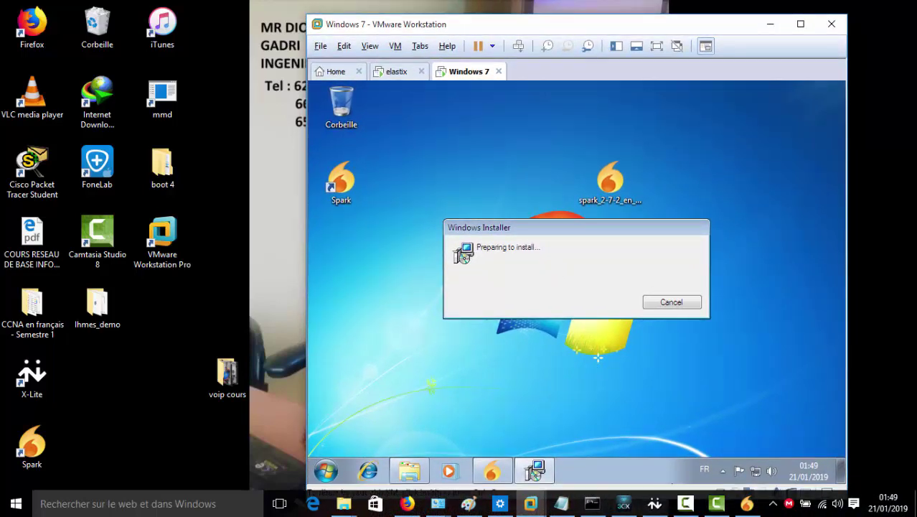
pyautogui.click(685, 504)
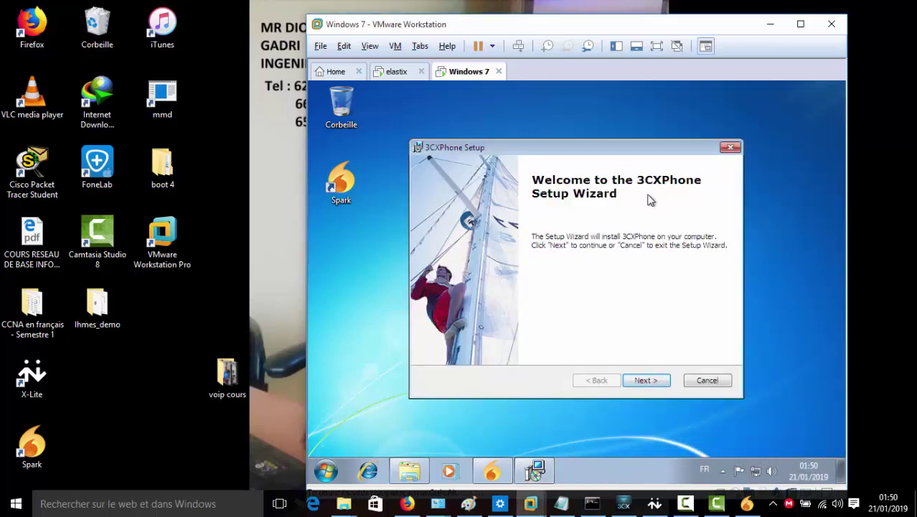
# Run the 3CXPhone setup: accept the licence, keep the default folder, install, and finish to launch it
pyautogui.moveTo(613, 81); pyautogui.dragTo(723, 83)
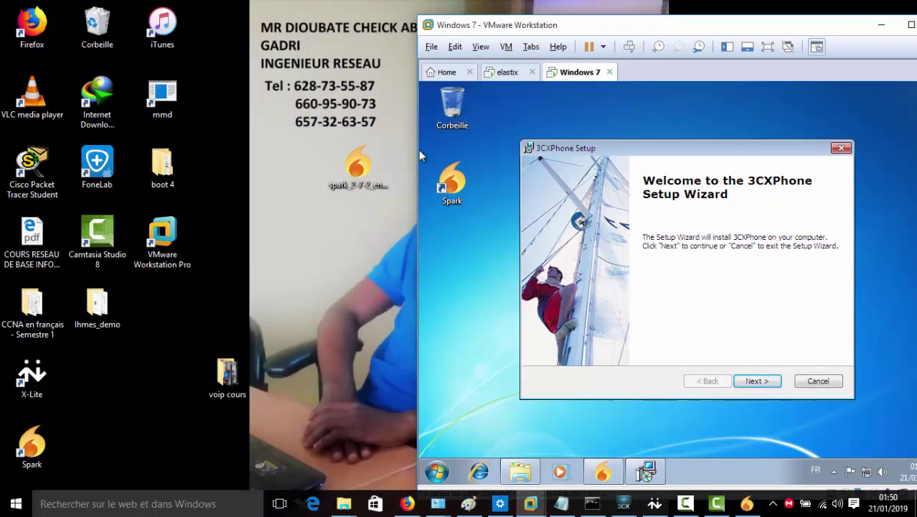
pyautogui.click(757, 381)
pyautogui.hotkey('alt', 'a')
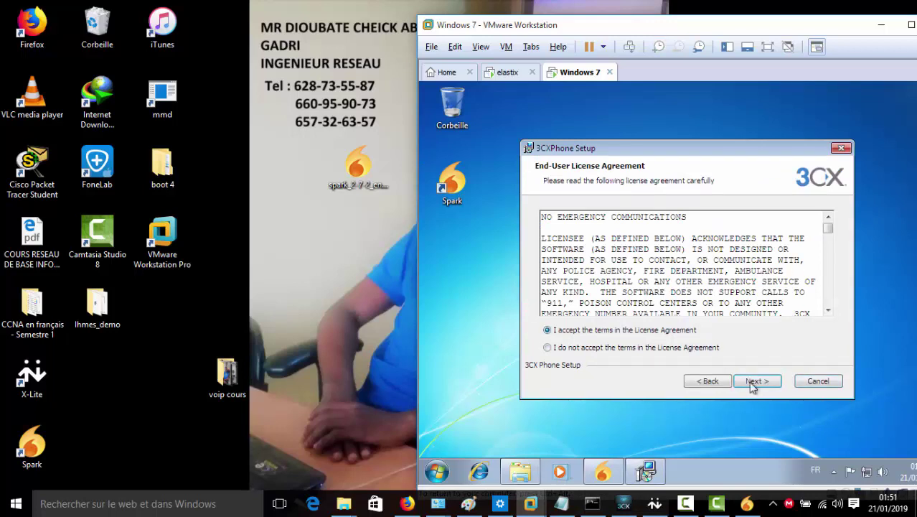
pyautogui.click(753, 385)
pyautogui.click(757, 388)
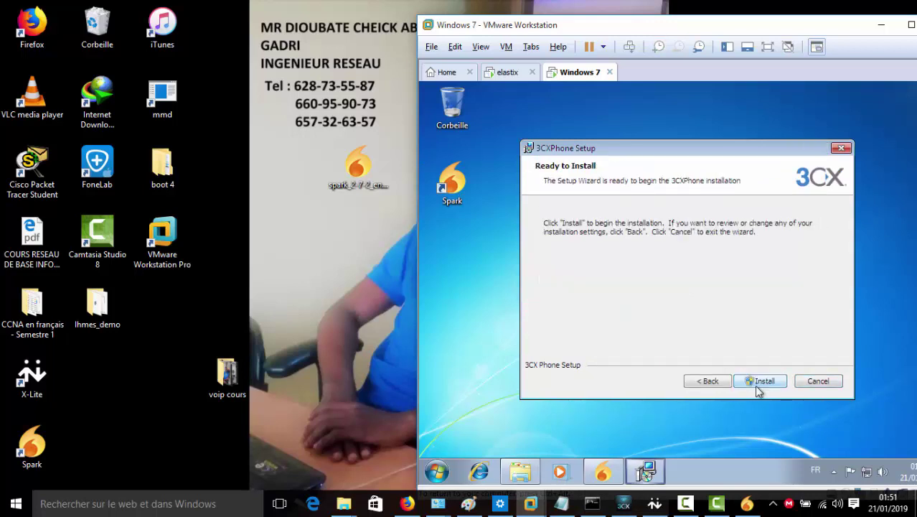
pyautogui.click(758, 388)
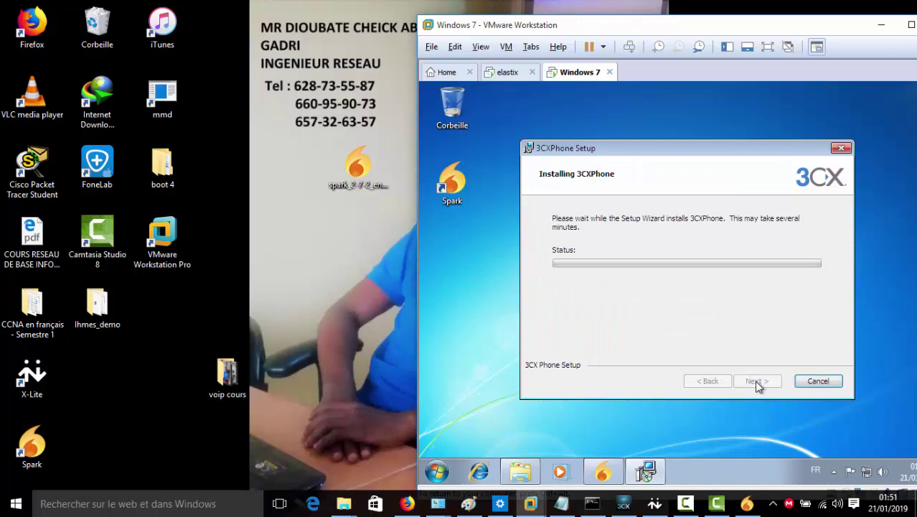
pyautogui.click(685, 504)
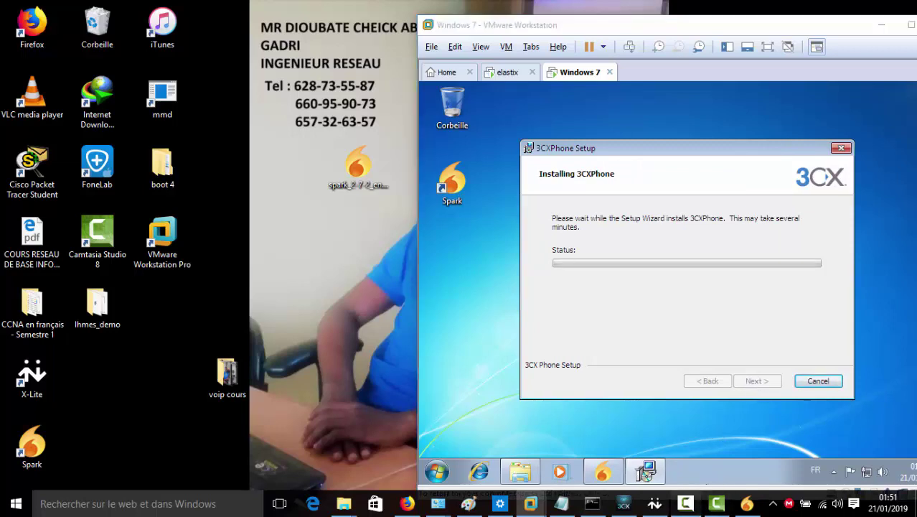
pyautogui.click(832, 387)
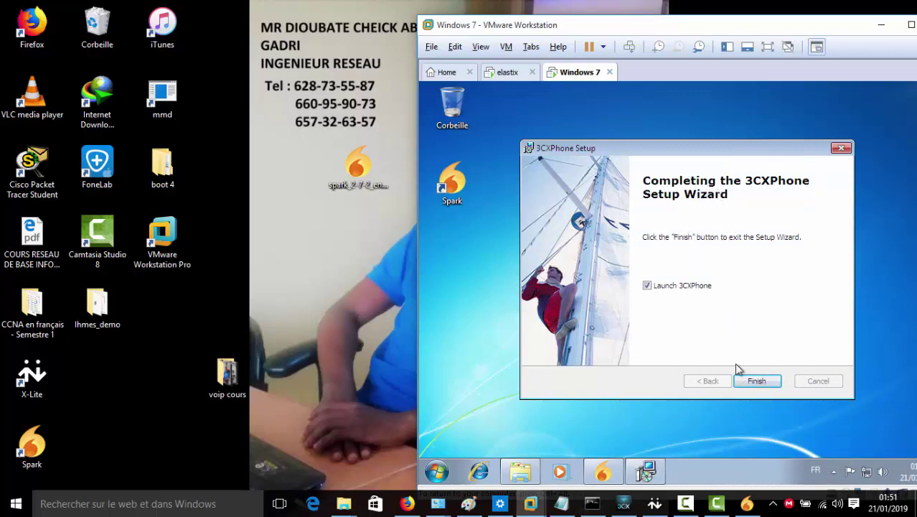
pyautogui.click(751, 381)
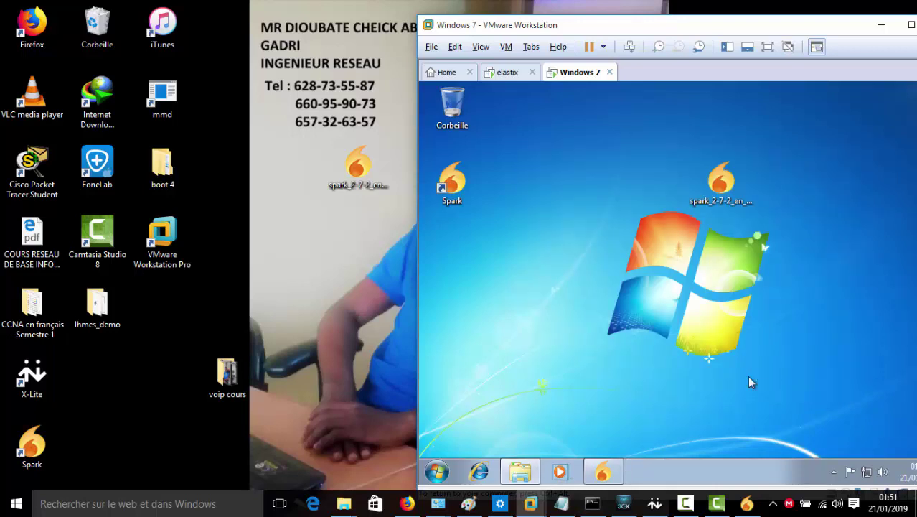
# Create a 3CXPhone profile and start adding a new SIP account in Accounts
pyautogui.moveTo(668, 82)
pyautogui.mouseDown()
pyautogui.moveTo(647, 71)
pyautogui.moveTo(556, 64)
pyautogui.moveTo(651, 75)
pyautogui.mouseUp()
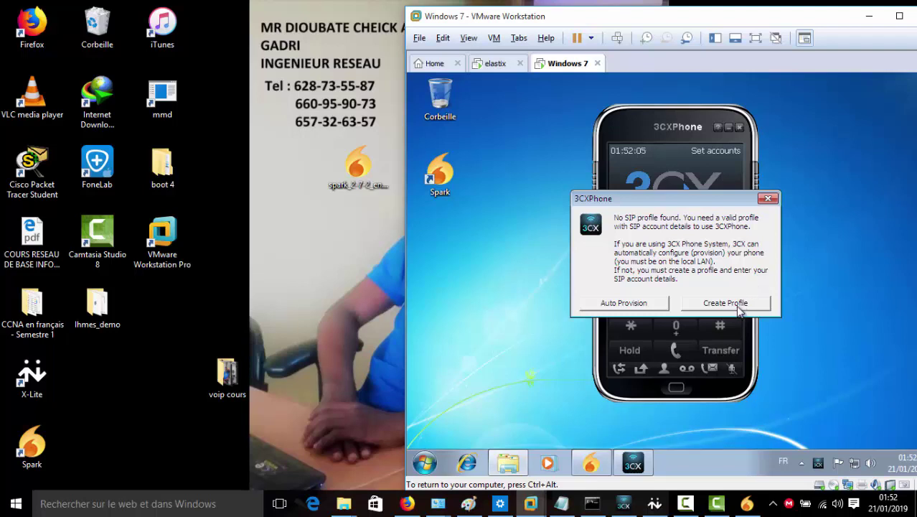
pyautogui.click(740, 307)
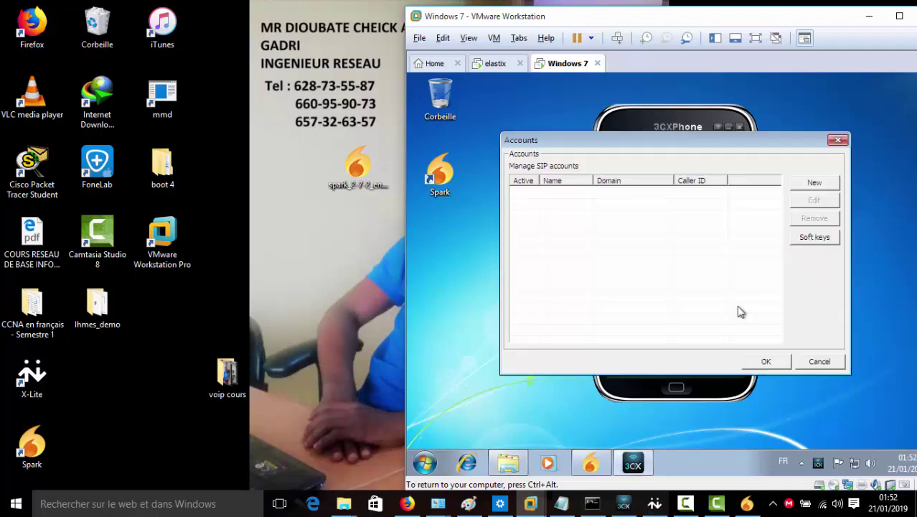
pyautogui.click(813, 183)
pyautogui.moveTo(674, 73); pyautogui.dragTo(727, 84)
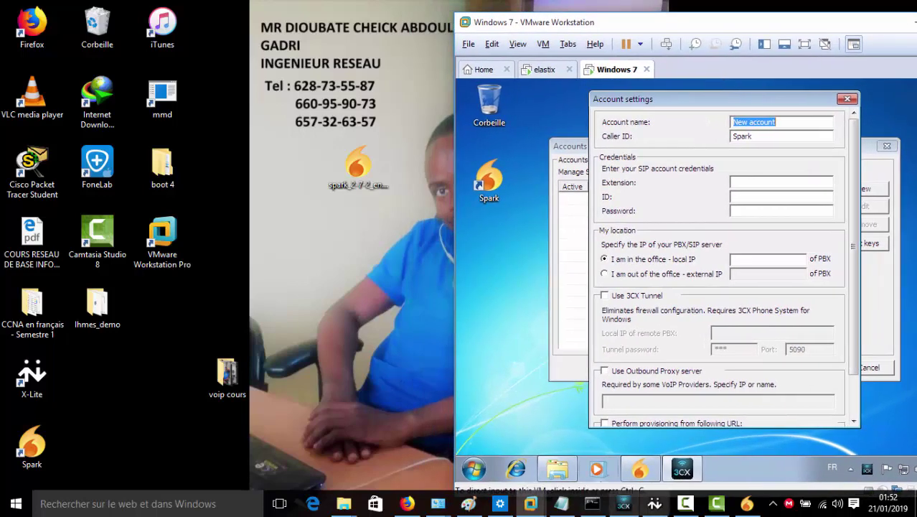
# Bring X-Lite forward, move it aside, and close its general options without changes
pyautogui.click(654, 503)
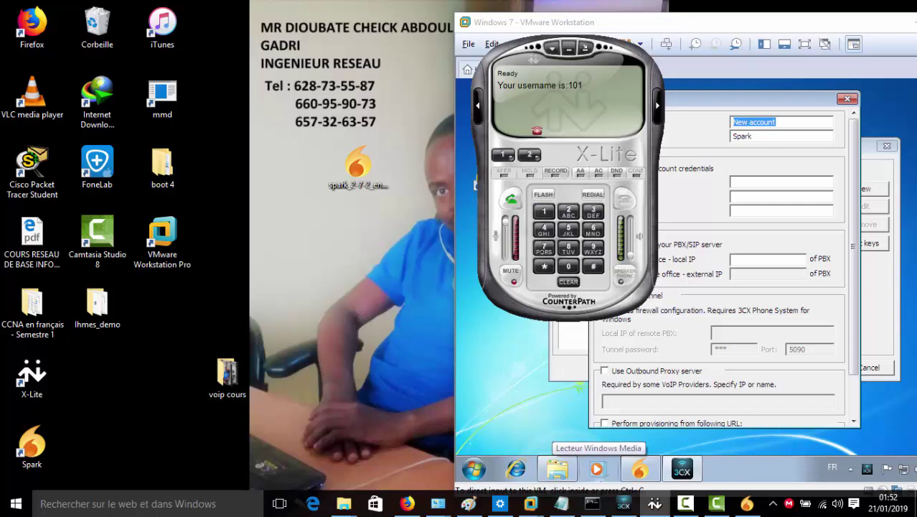
pyautogui.moveTo(567, 107); pyautogui.dragTo(360, 121)
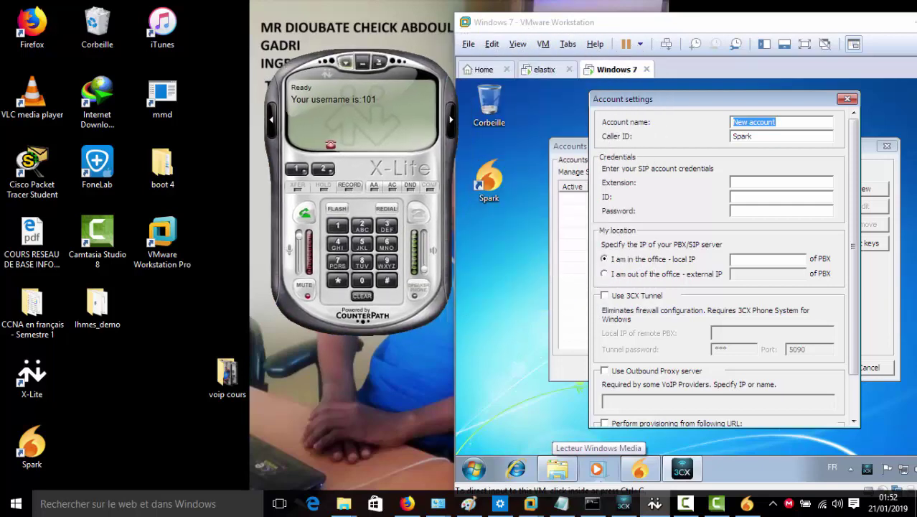
pyautogui.click(345, 63)
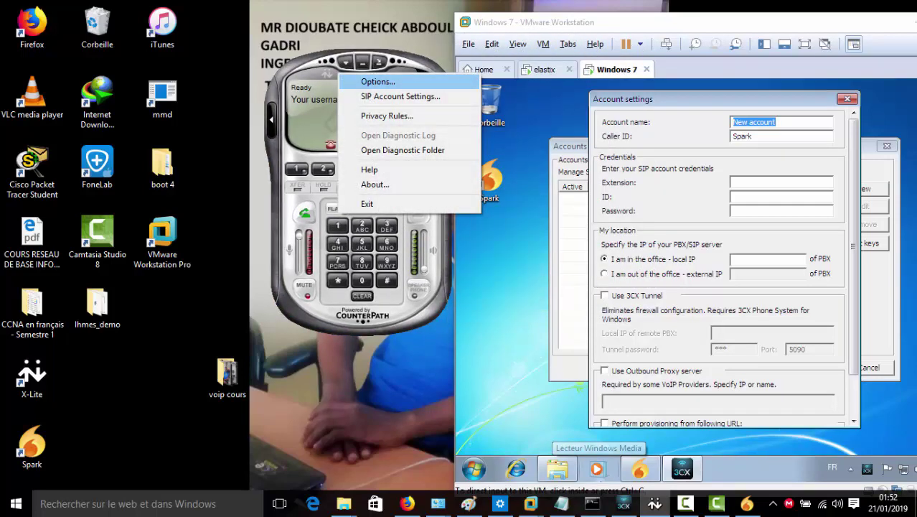
pyautogui.click(378, 81)
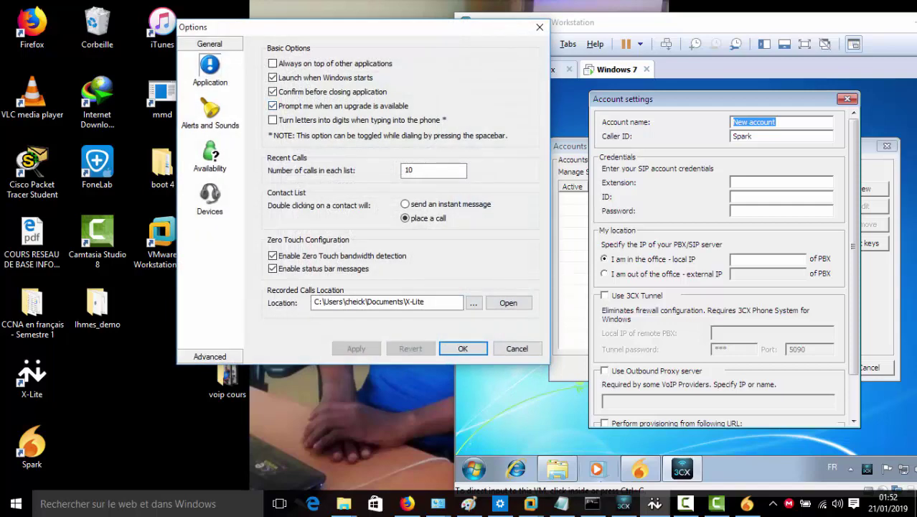
pyautogui.click(540, 26)
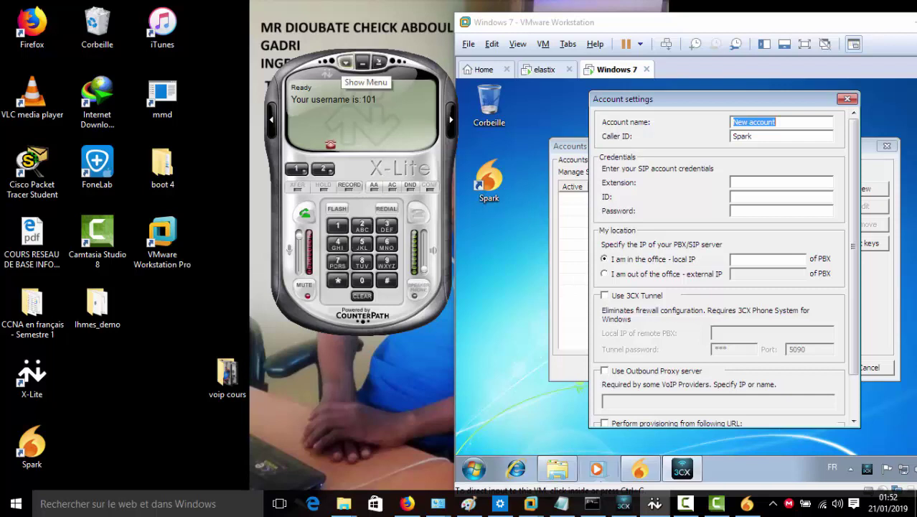
# In X-Lite's SIP Account Settings, remove the 101 account, confirm, and close the list
pyautogui.click(346, 62)
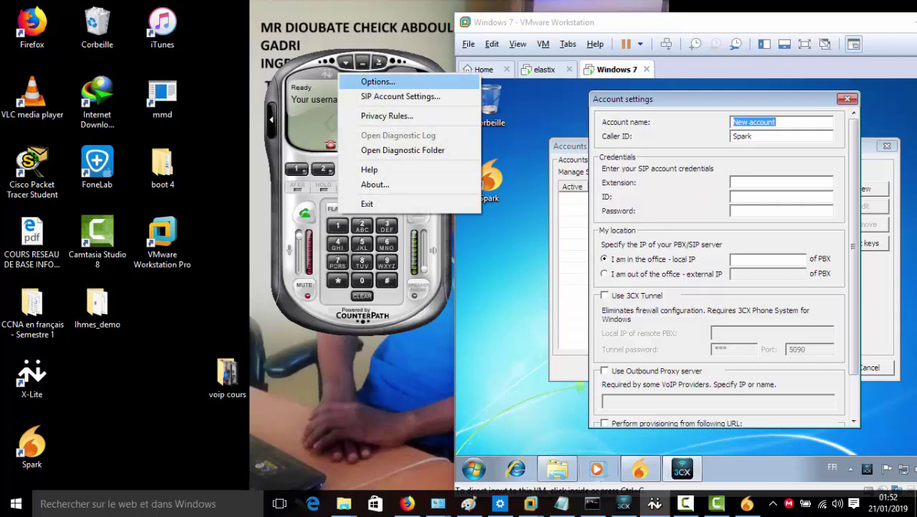
pyautogui.click(401, 96)
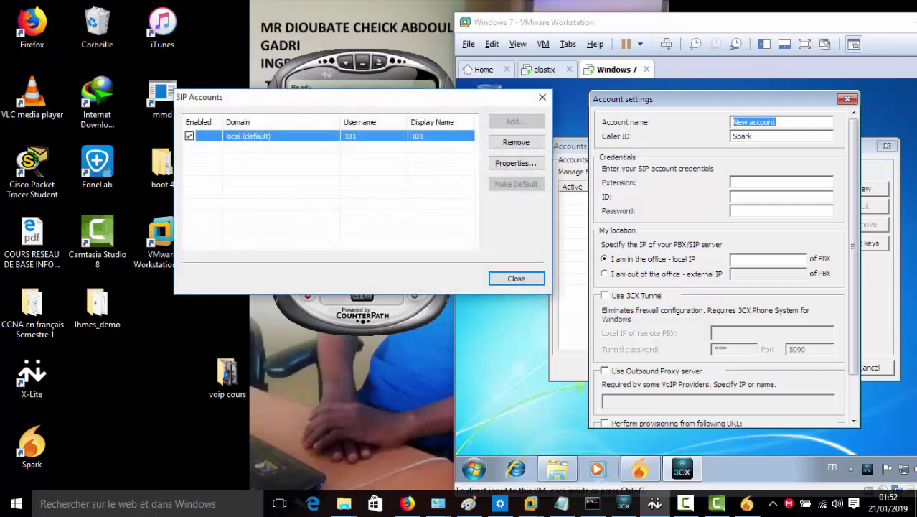
pyautogui.click(516, 142)
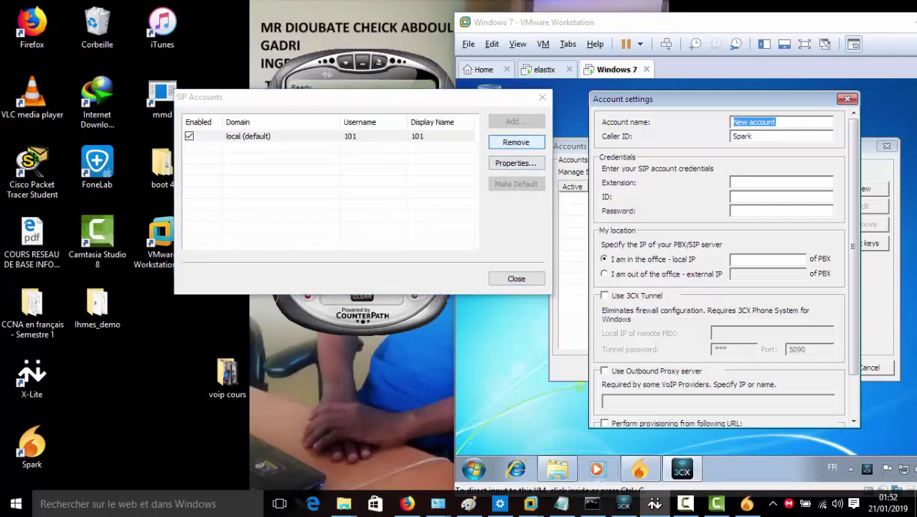
pyautogui.press('Return')
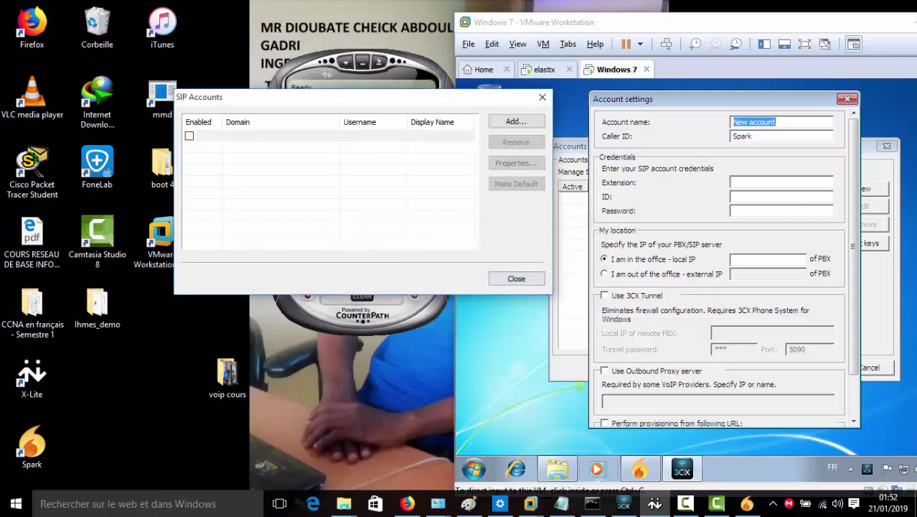
pyautogui.click(517, 278)
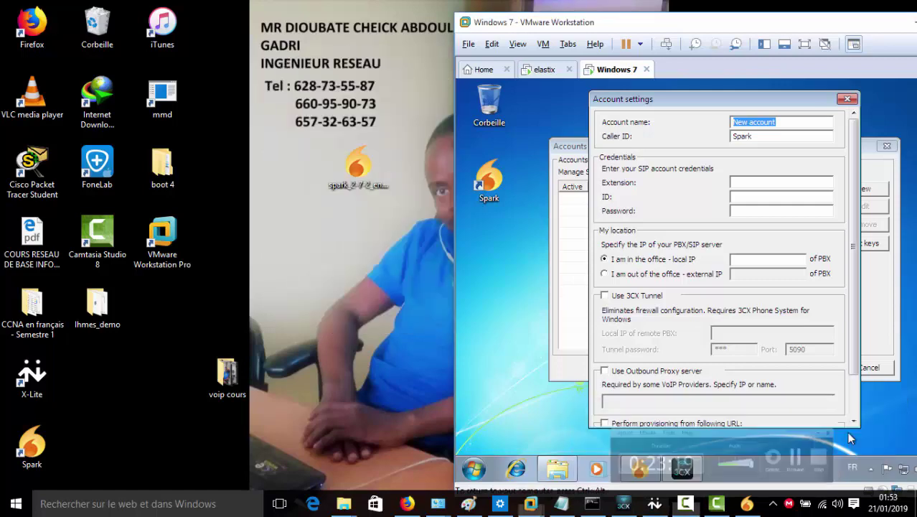
# Fill in Account name, Caller ID, Extension and ID as 101 in the Account settings form
pyautogui.moveTo(786, 105); pyautogui.dragTo(754, 136)
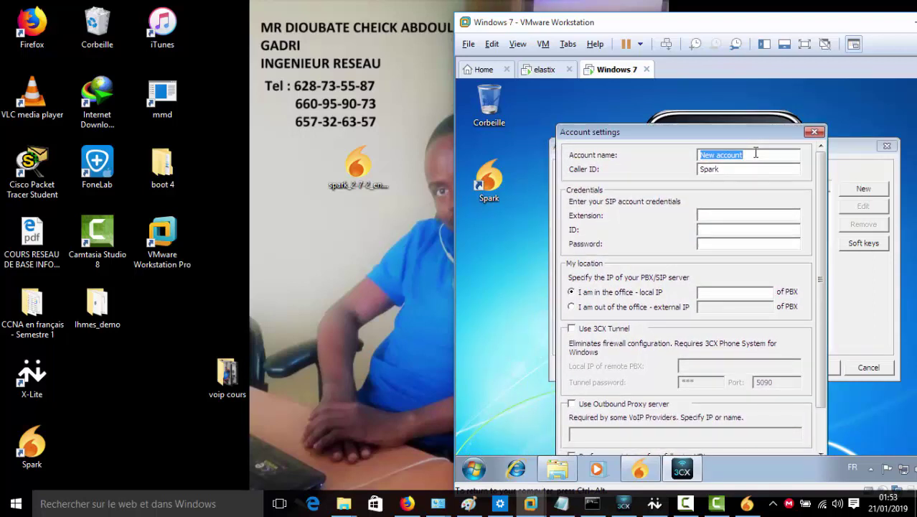
pyautogui.write('101')
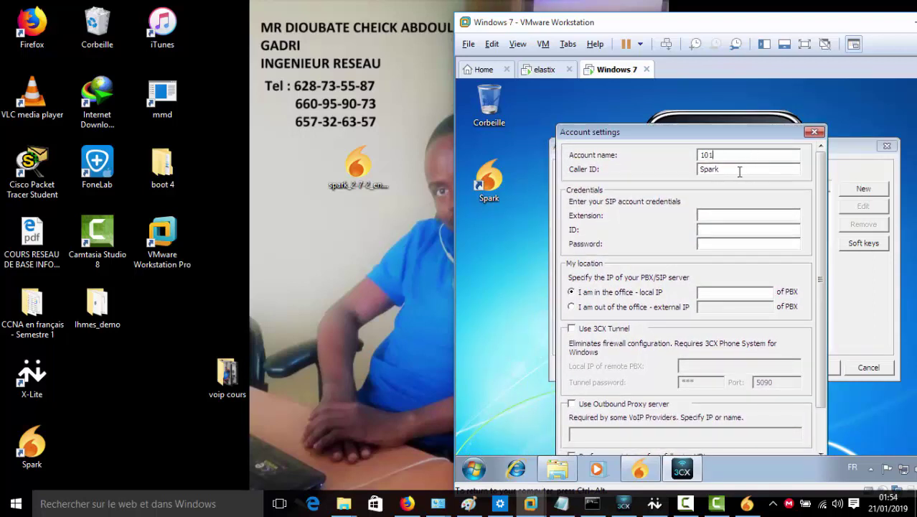
pyautogui.moveTo(739, 171); pyautogui.dragTo(691, 170)
pyautogui.write('101')
pyautogui.click(710, 216)
pyautogui.write('101')
pyautogui.click(718, 230)
pyautogui.write('101')
# Enter the account password and PBX IP 192.168.43.254, then save the account
pyautogui.click(724, 246)
pyautogui.write('12345678')
pyautogui.write('9')
pyautogui.write('192.1')
pyautogui.write('6')
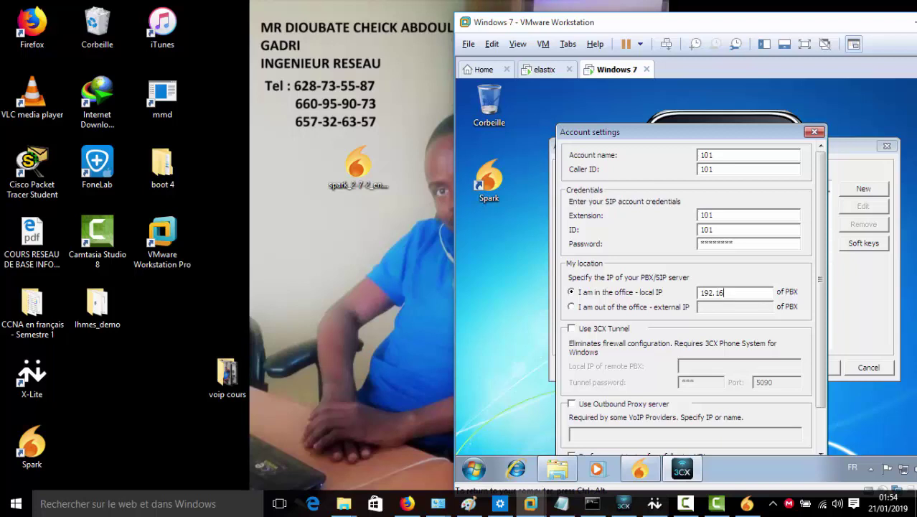
pyautogui.write('8.43.254')
pyautogui.scroll(-3, 789, 345)
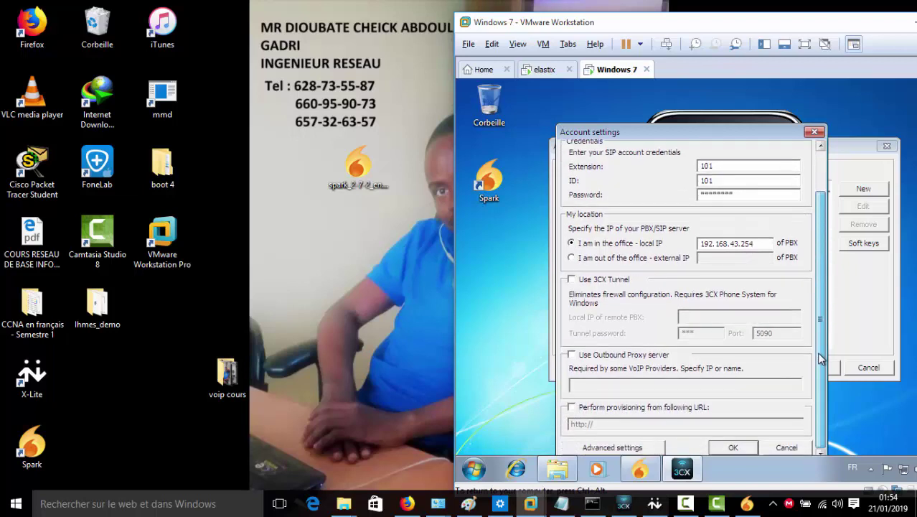
pyautogui.click(751, 449)
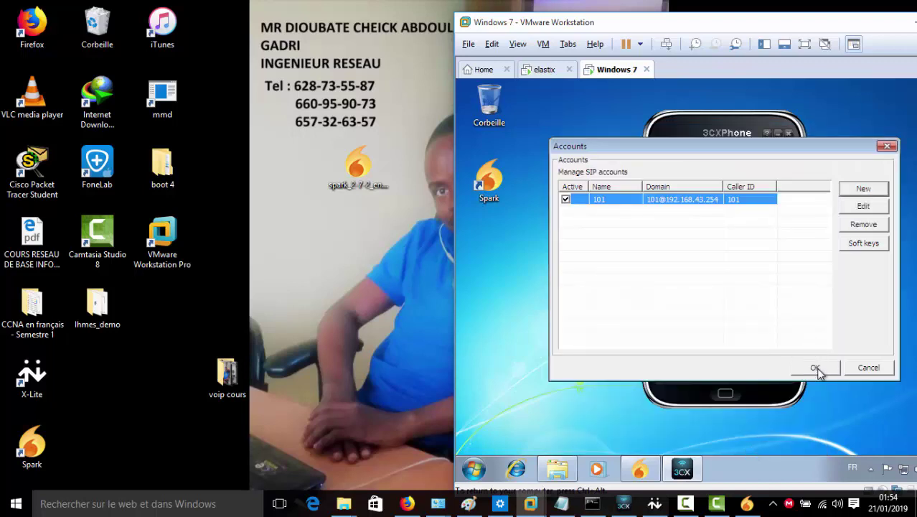
# Apply the VM's accounts to register extension 101, then start the host's 3CXPhone as extension 100
pyautogui.click(816, 368)
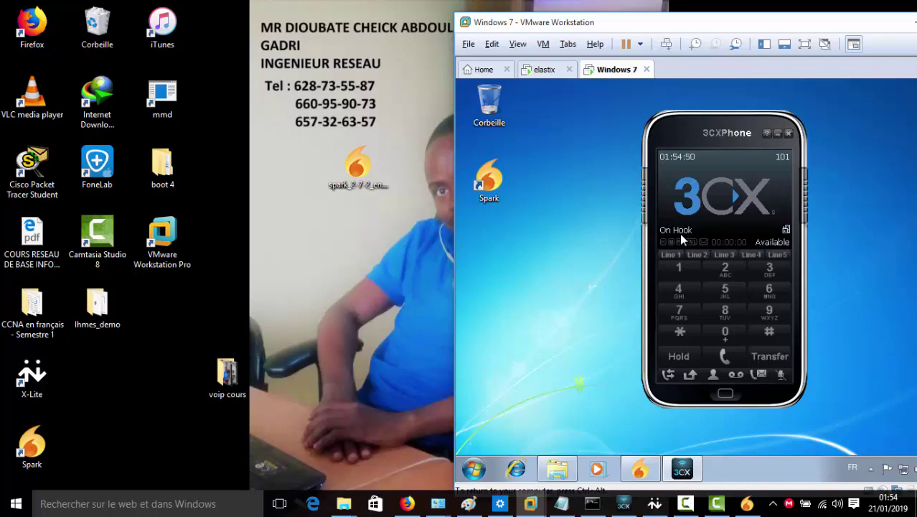
pyautogui.click(622, 503)
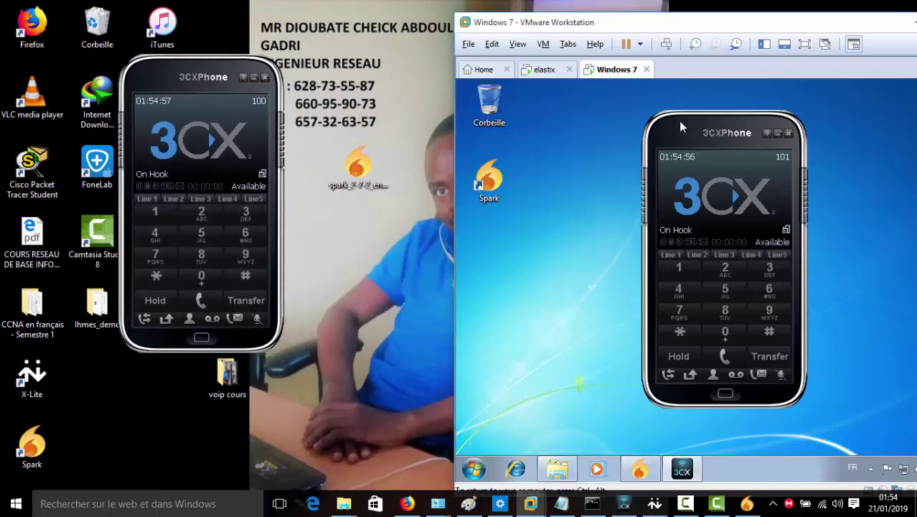
pyautogui.moveTo(691, 124)
pyautogui.mouseDown()
pyautogui.moveTo(637, 120)
pyautogui.moveTo(675, 124)
pyautogui.mouseUp()
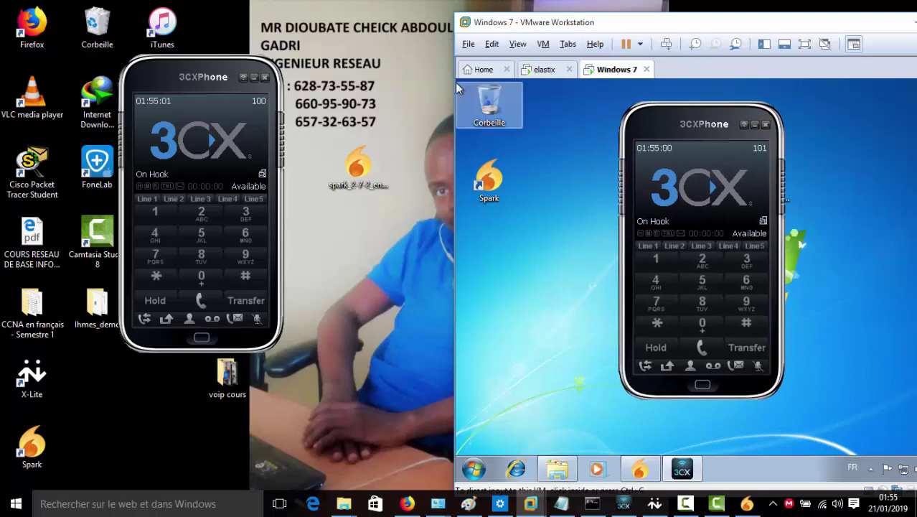
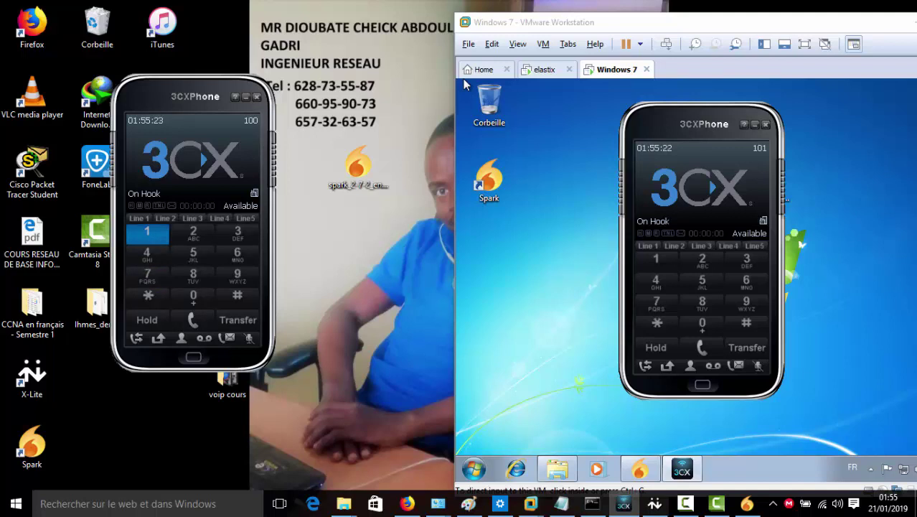
# Dial 101 from the extension 100 softphone, answer it on the VM's 101 softphone, then hang up
pyautogui.write('10')
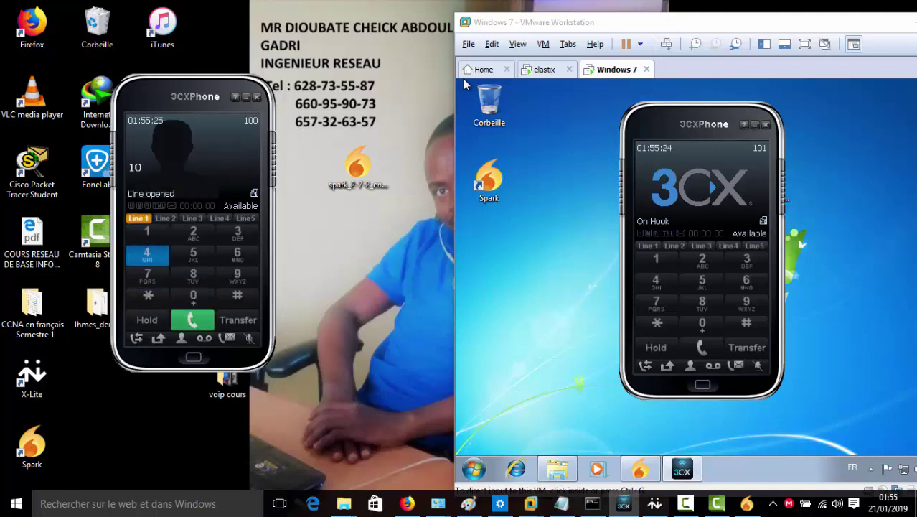
pyautogui.write('1')
pyautogui.press('Return')
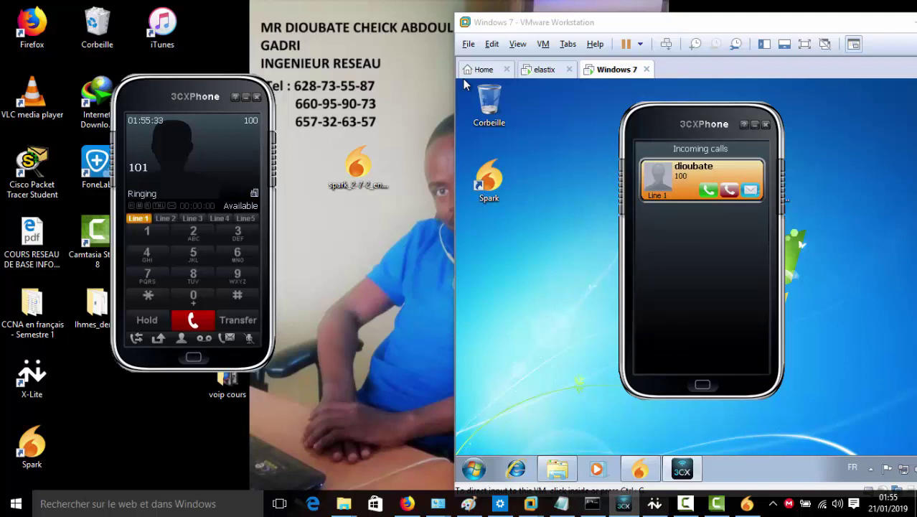
pyautogui.click(464, 84)
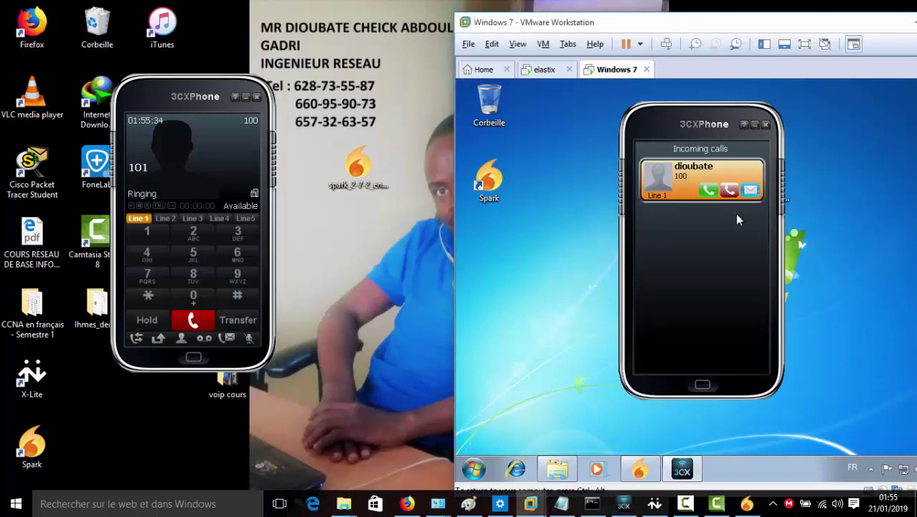
pyautogui.click(707, 190)
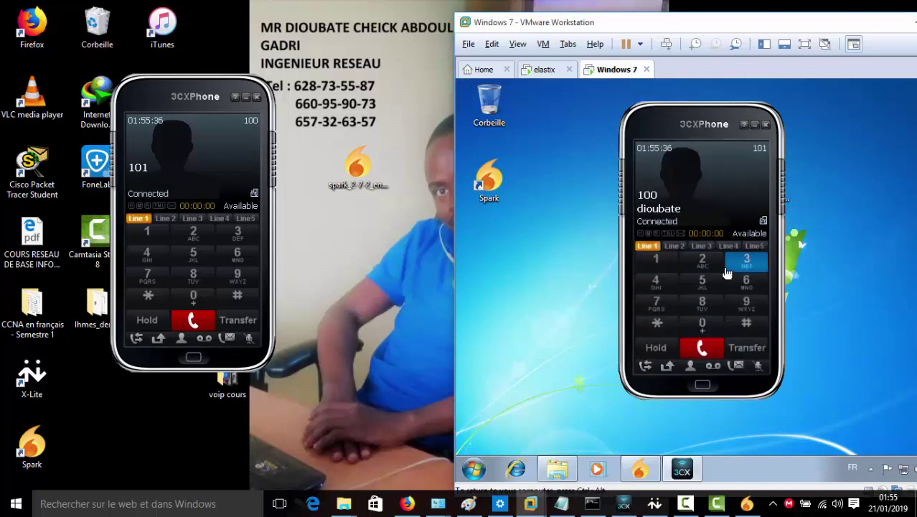
pyautogui.click(714, 347)
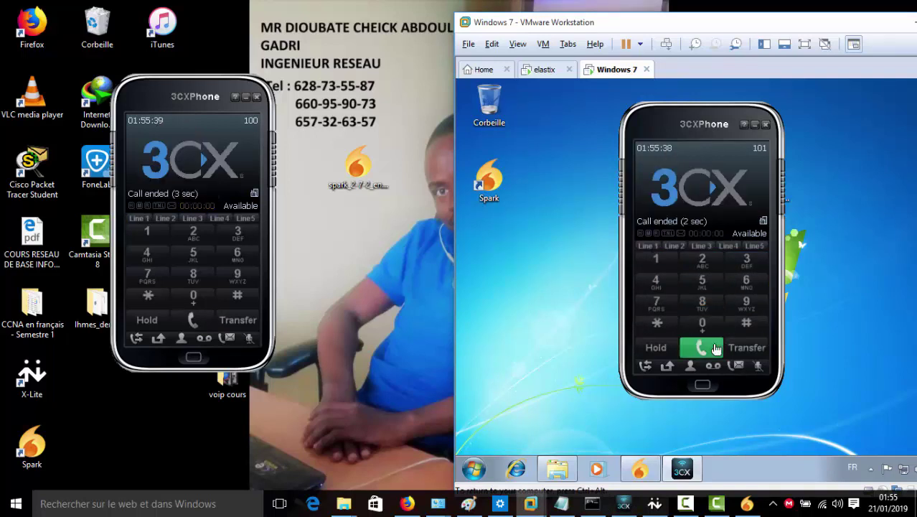
# Dial 100 on the extension 101 softphone and place the call
pyautogui.click(670, 271)
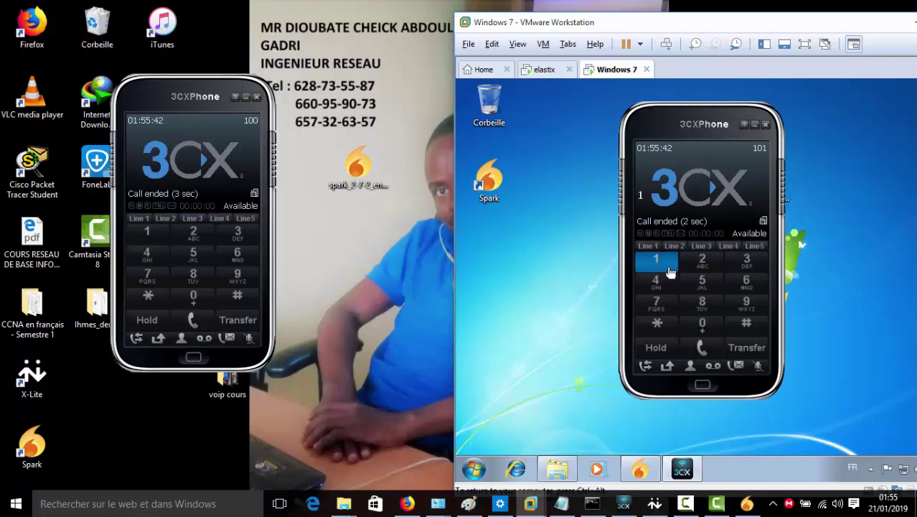
pyautogui.click(695, 327)
pyautogui.click(695, 326)
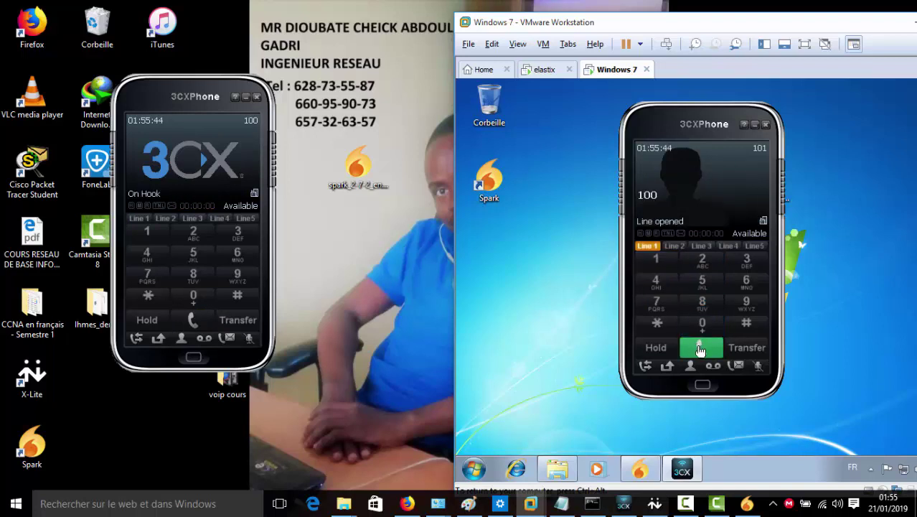
pyautogui.click(700, 348)
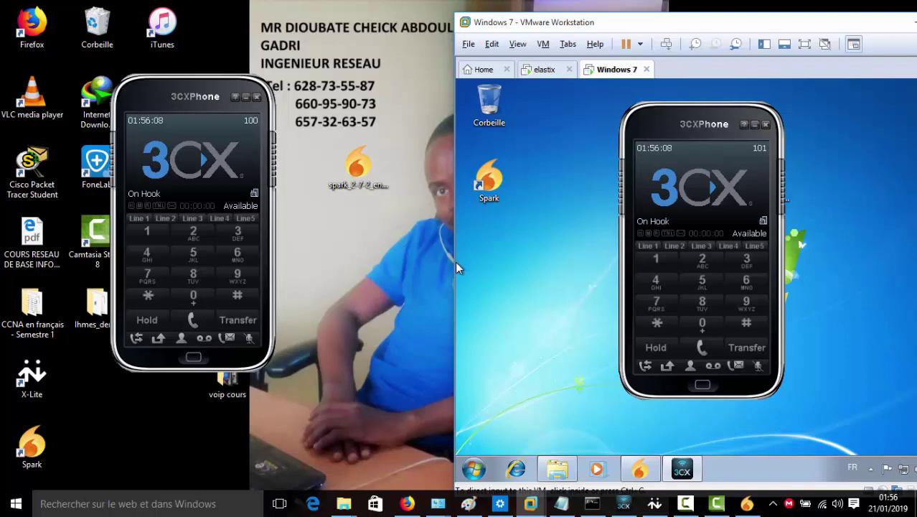
# Redial extension 100 until it reports busy, then move the VM window further left
pyautogui.click(655, 260)
pyautogui.click(702, 330)
pyautogui.click(702, 330)
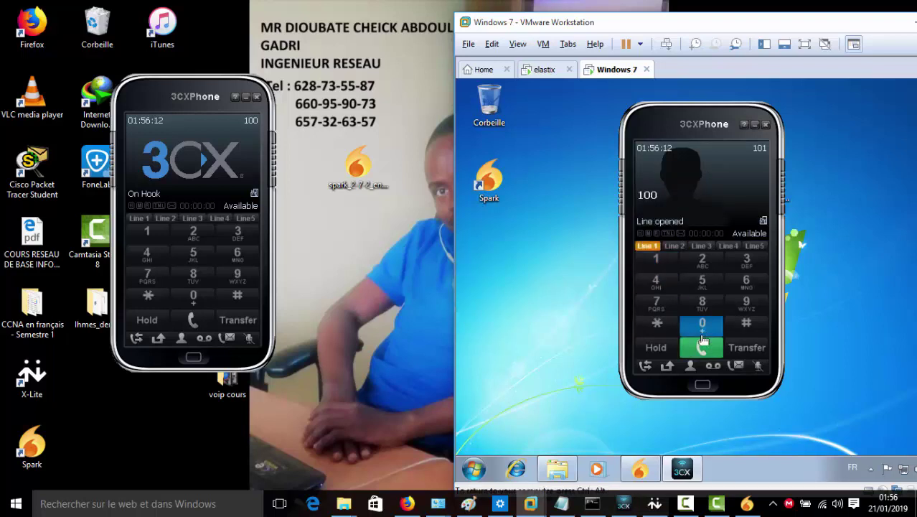
pyautogui.click(704, 348)
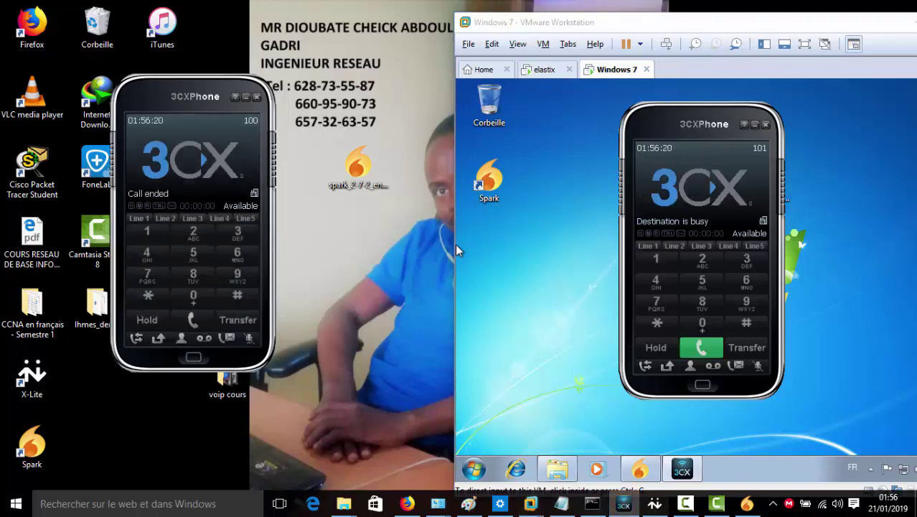
pyautogui.moveTo(455, 243); pyautogui.dragTo(267, 244)
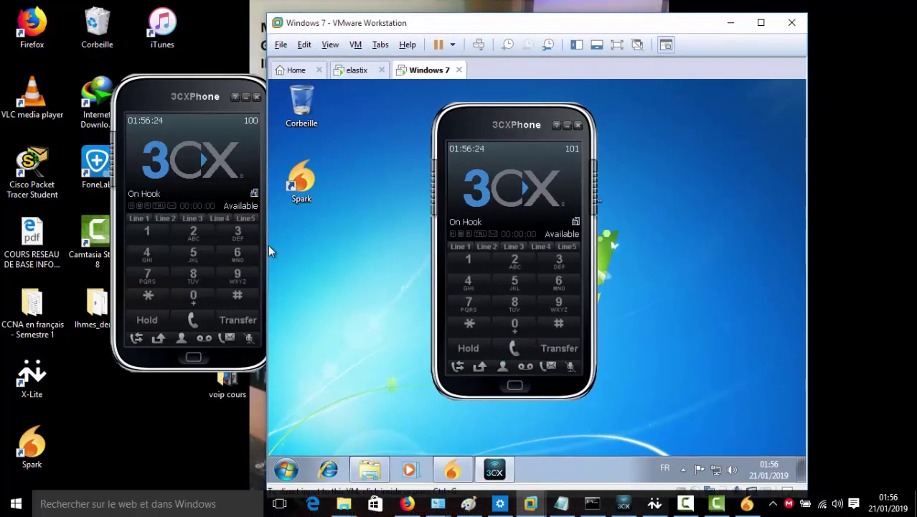